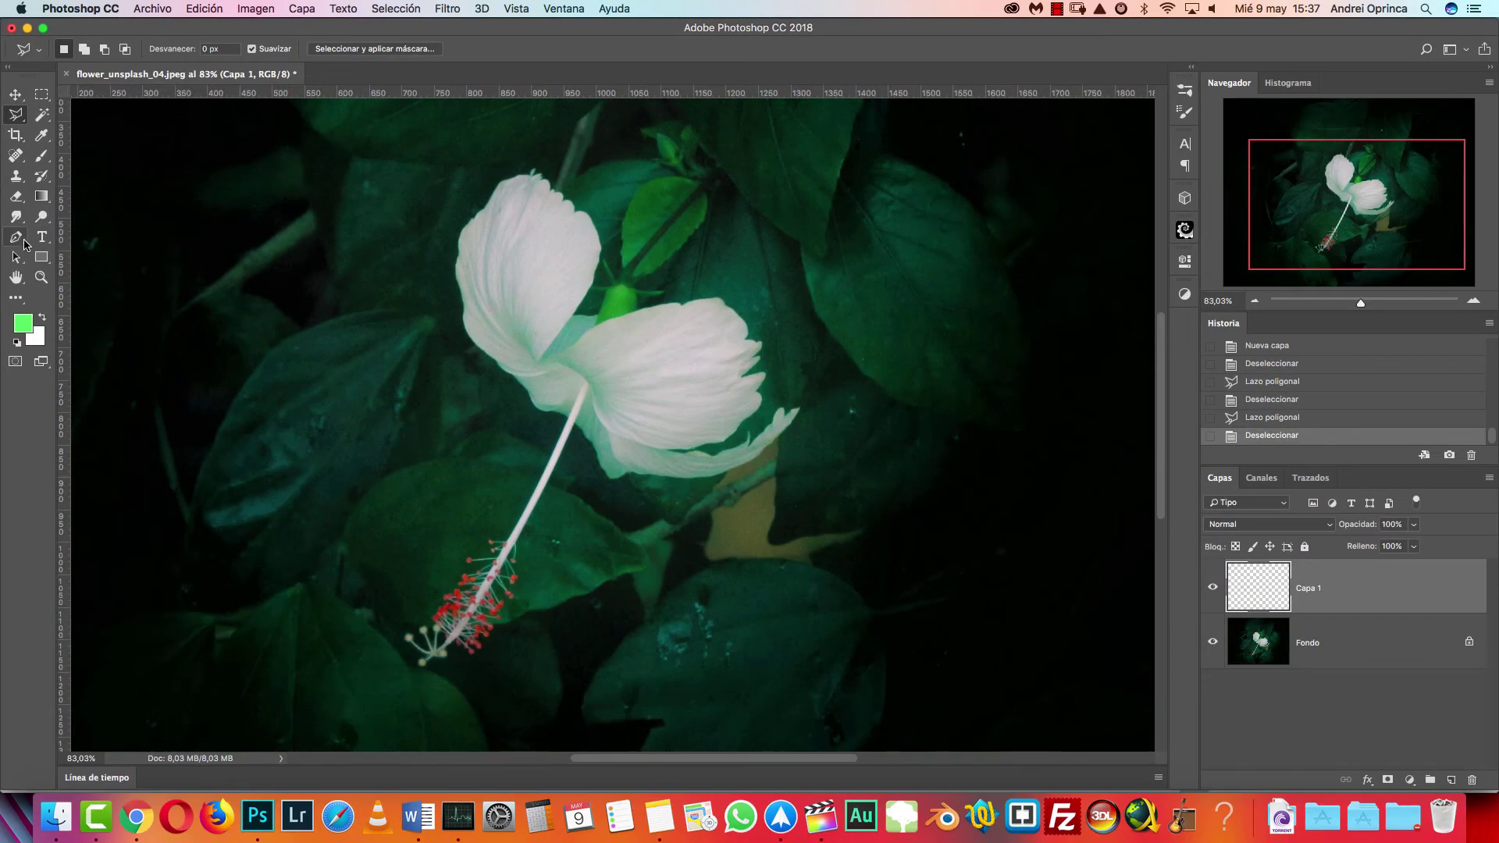
Activate the Pen tool with its mode set to Trazado and delete the empty layer Capa 1.
left_click(23, 244)
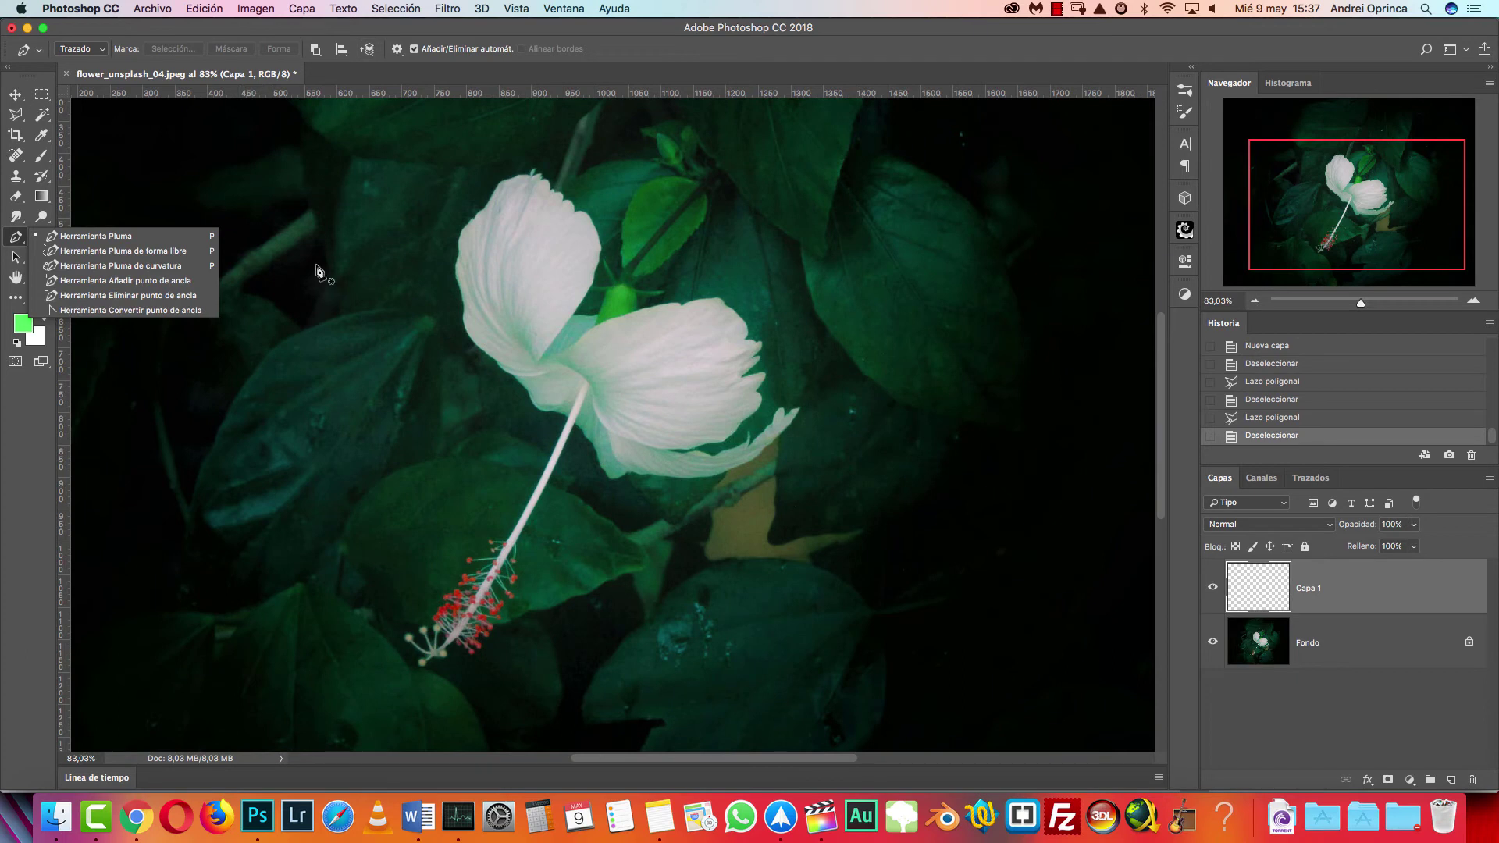
left_click(1367, 582)
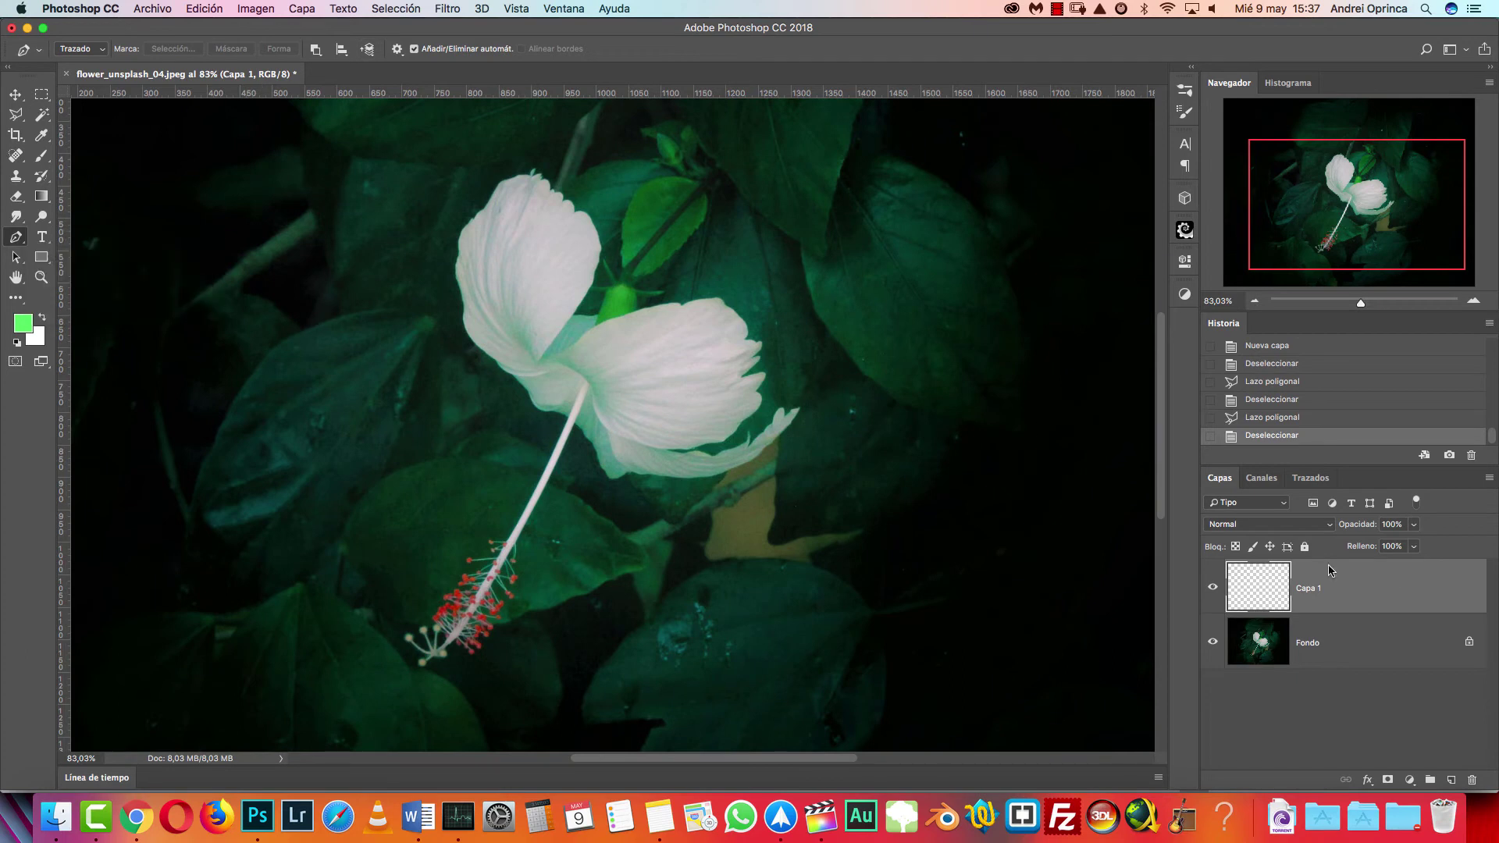
left_click(105, 51)
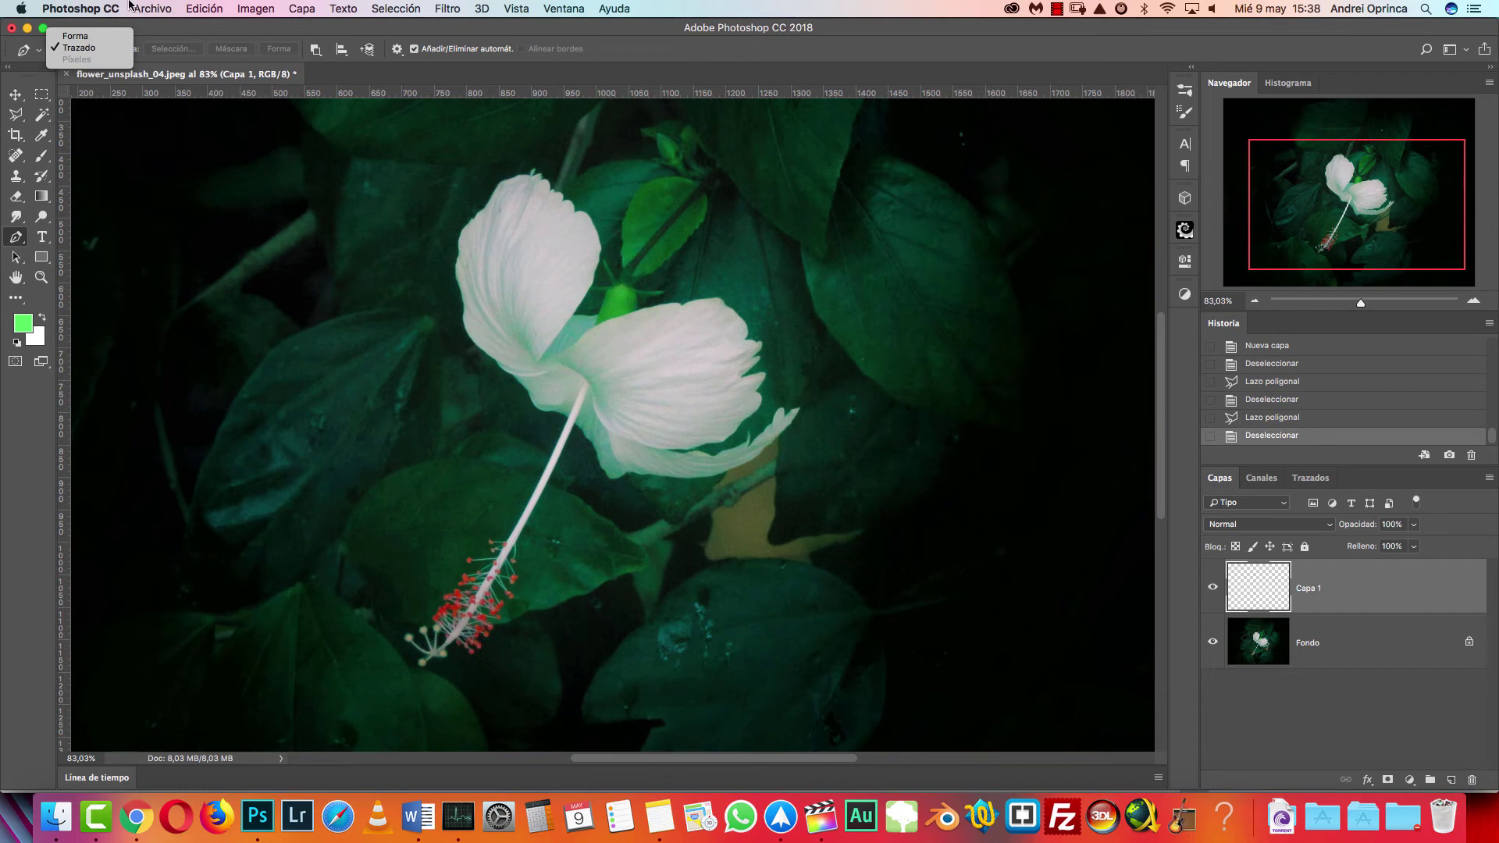
left_click(88, 50)
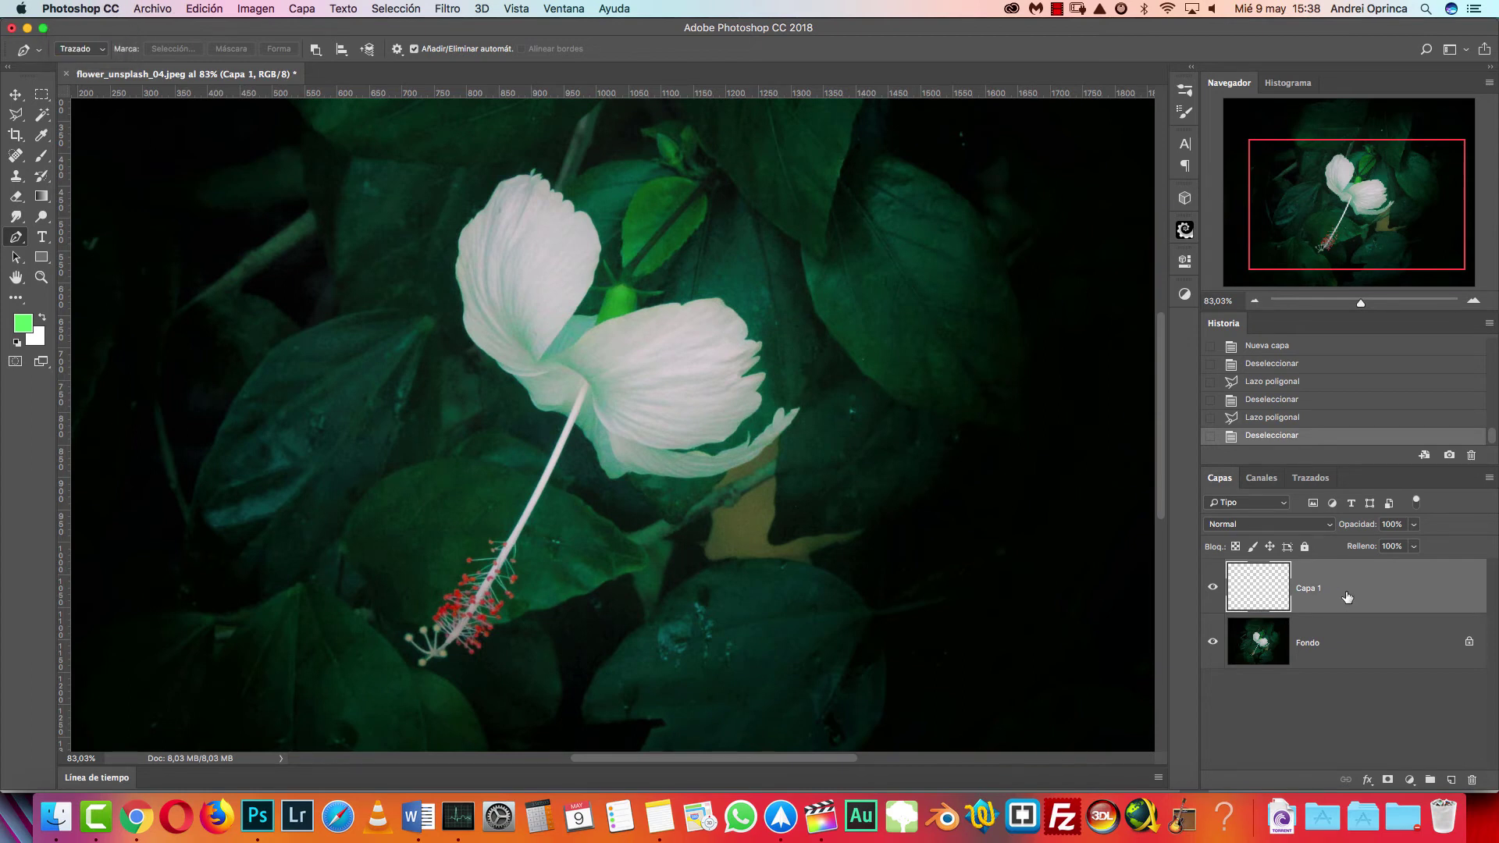
left_click_drag(1428, 597, 1472, 780)
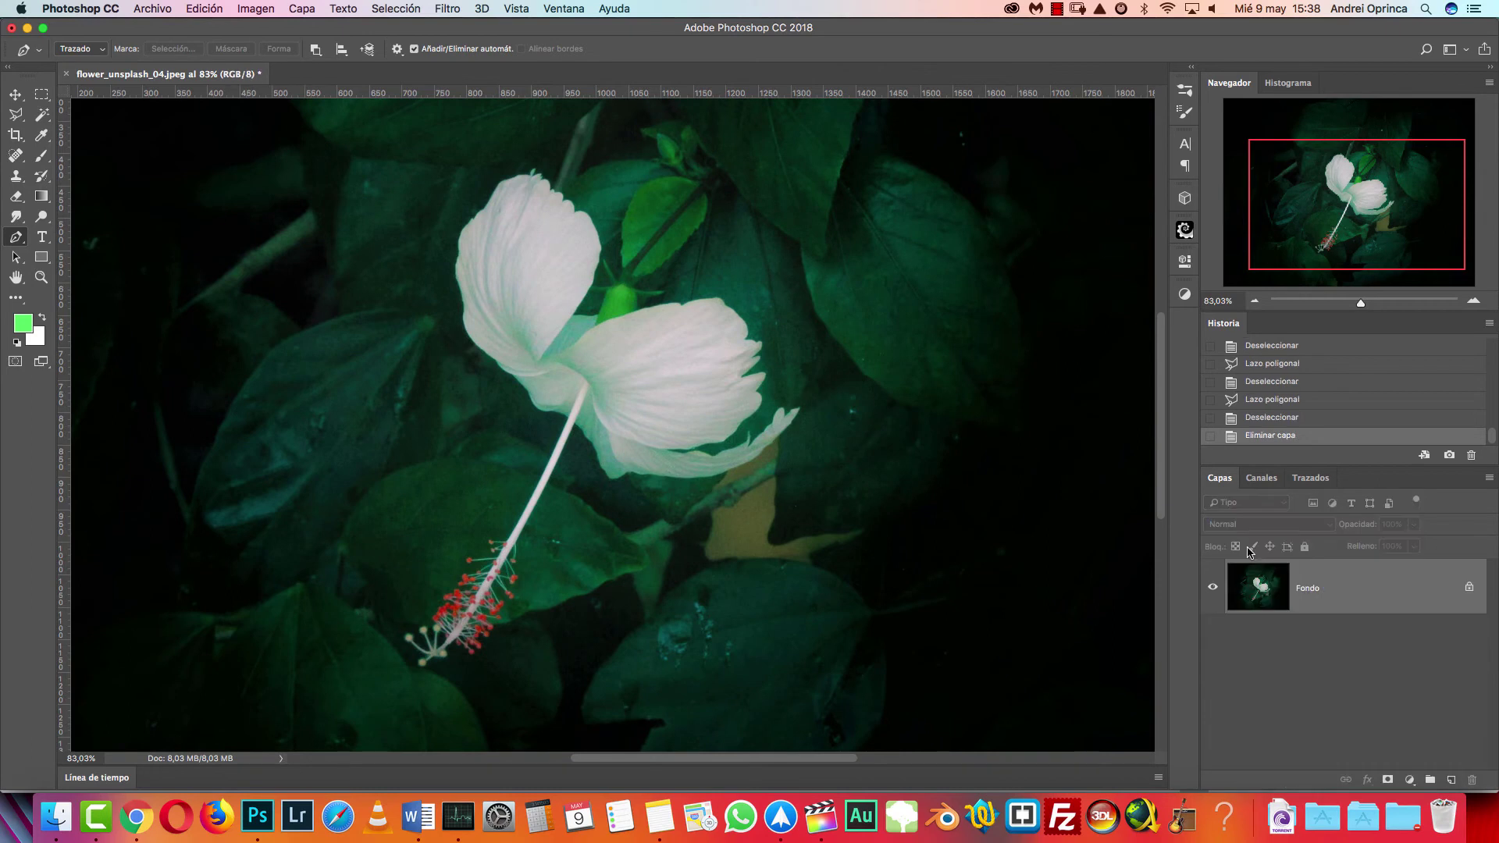
Draw a trial curved path with the Pen tool across both white petals, from the lower edge of the left petal.
left_click(495, 389)
left_click(472, 306)
left_click(517, 236)
left_click(640, 250)
left_click_drag(684, 303, 692, 332)
left_click_drag(709, 367, 681, 443)
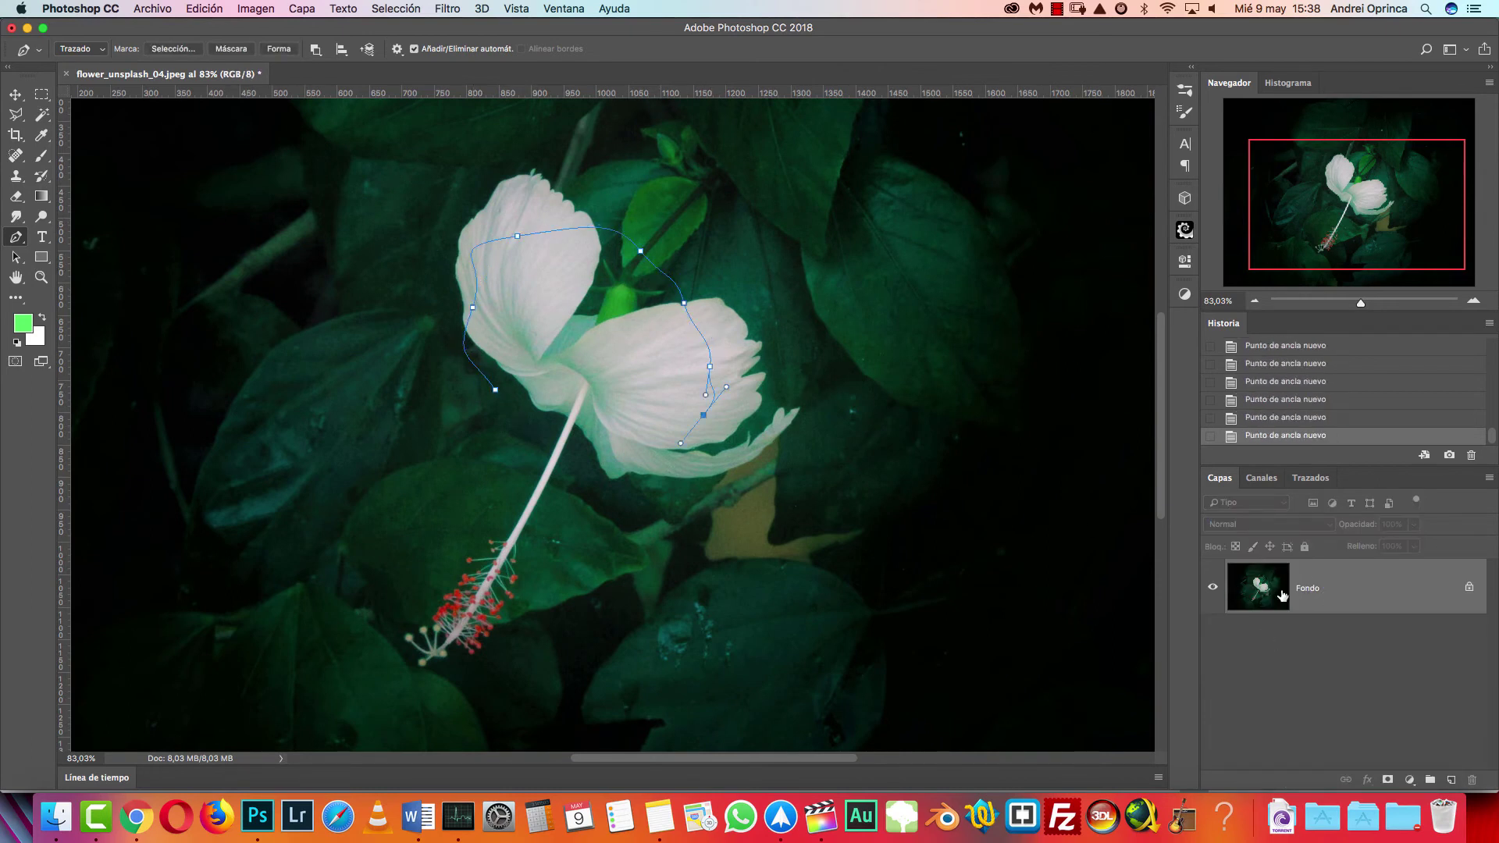
Examine how the trial path is stored in the document's list of paths, and return to the layer list.
scroll(555, 260, "down", 2)
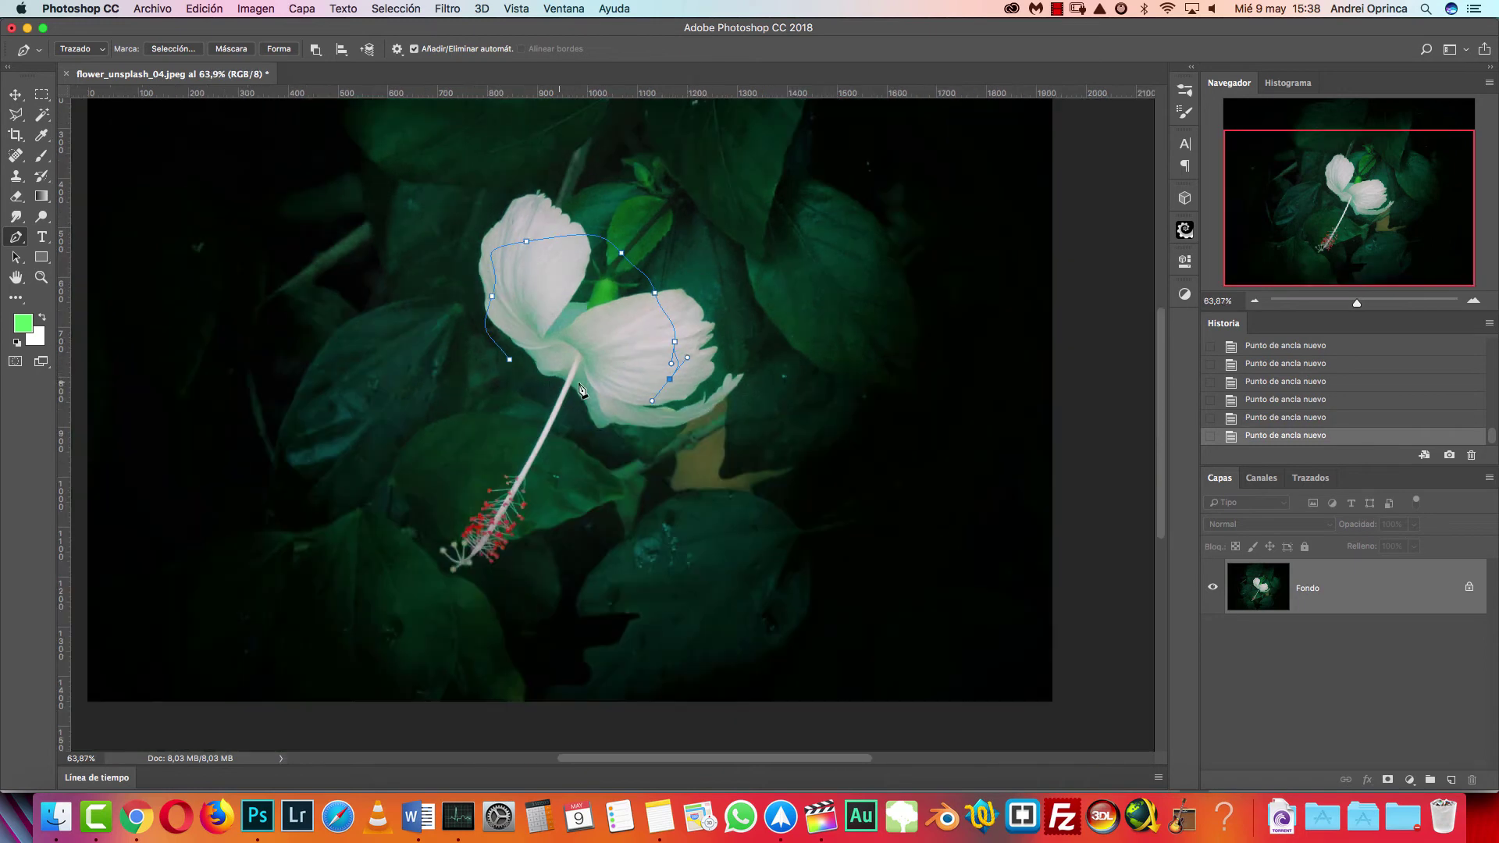
left_click(1473, 300)
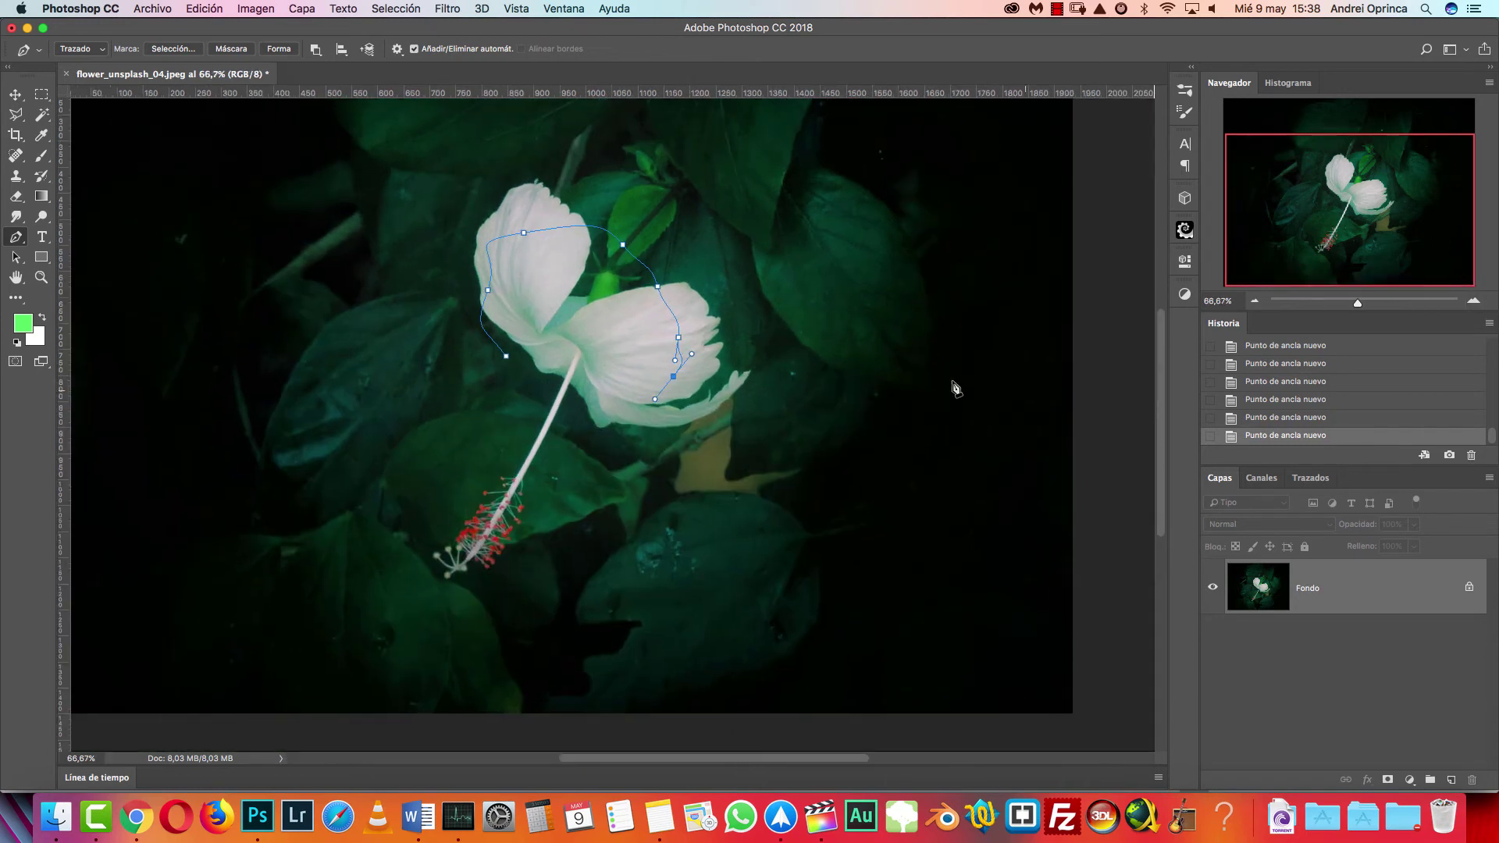
left_click(1475, 303)
left_click_drag(832, 264, 889, 365)
key("super+r")
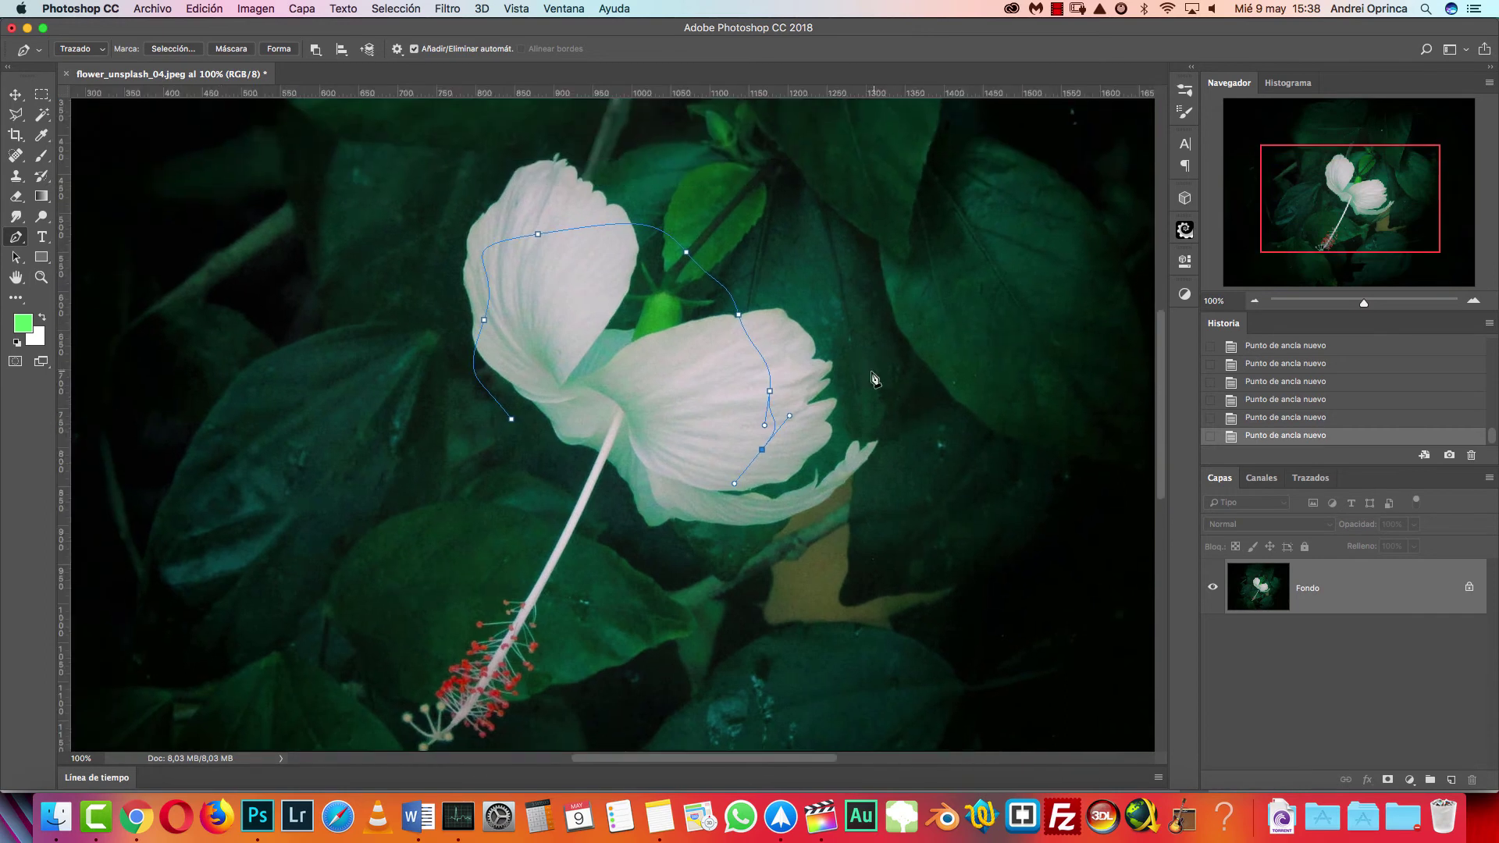
left_click(1308, 479)
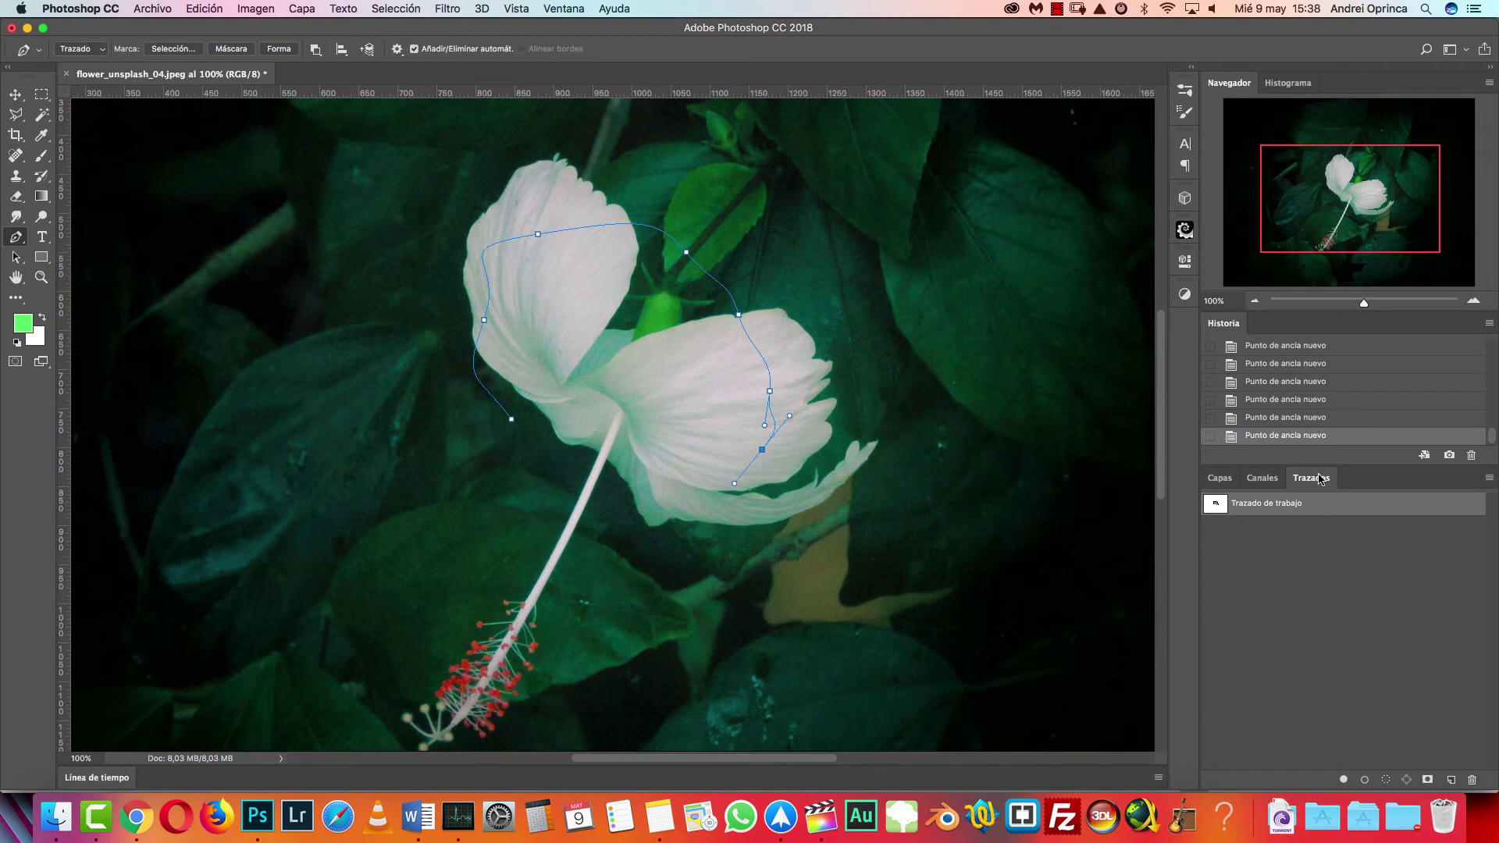
left_click(561, 10)
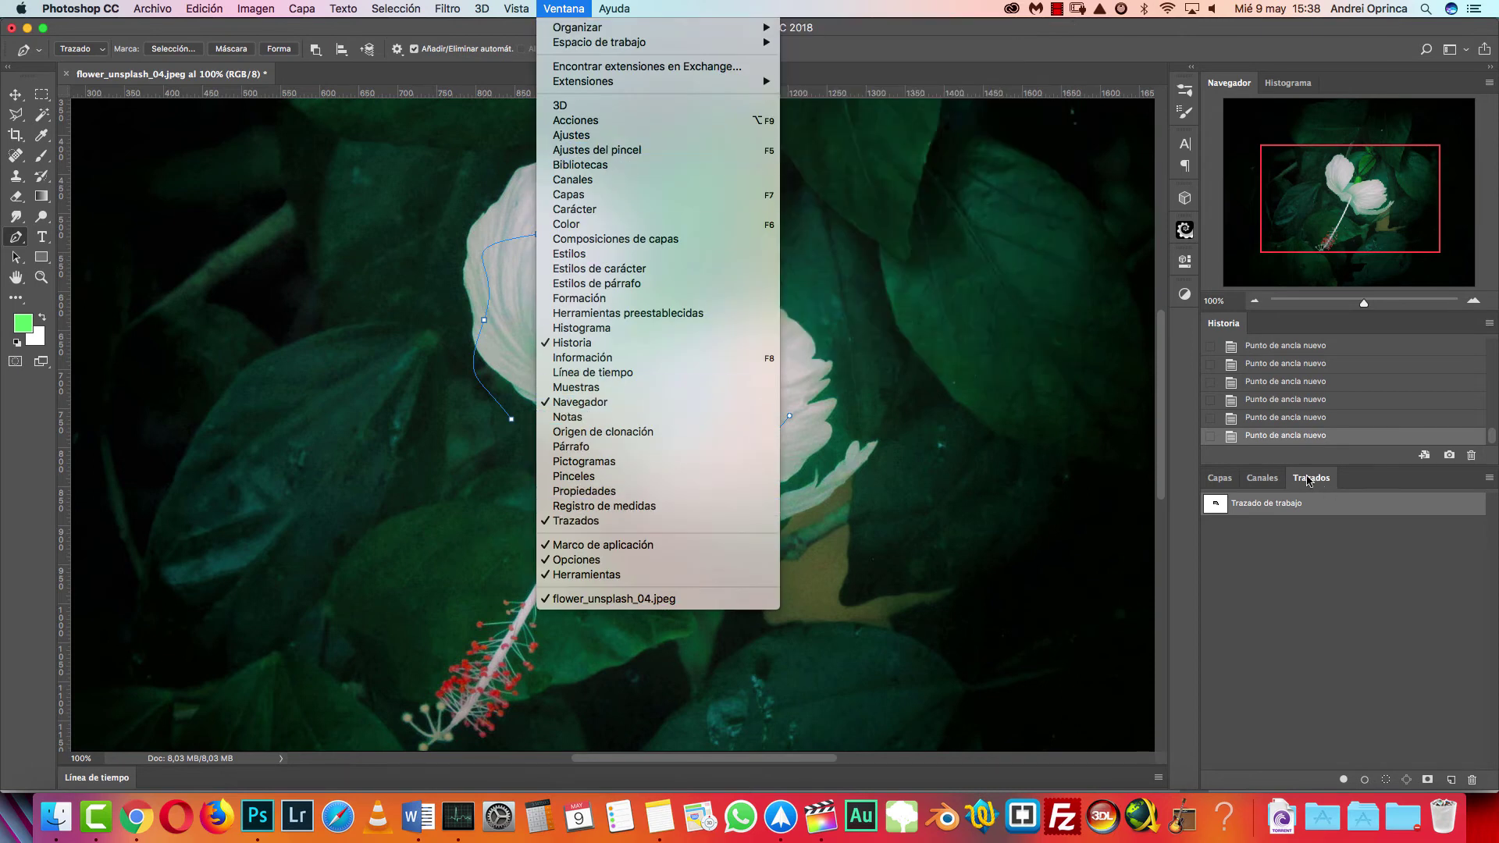
left_click(1309, 484)
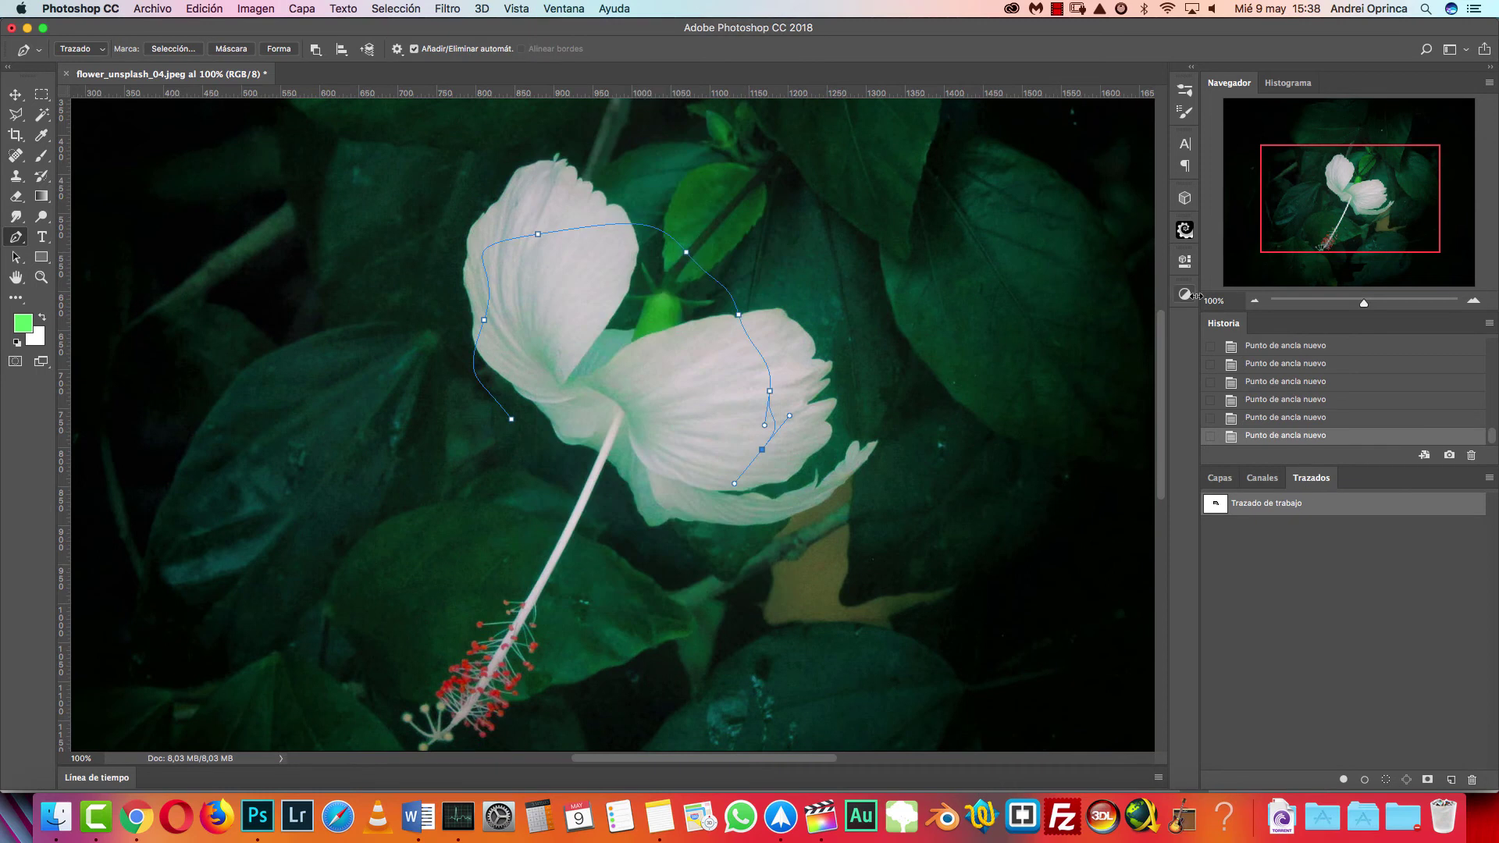
left_click(1237, 482)
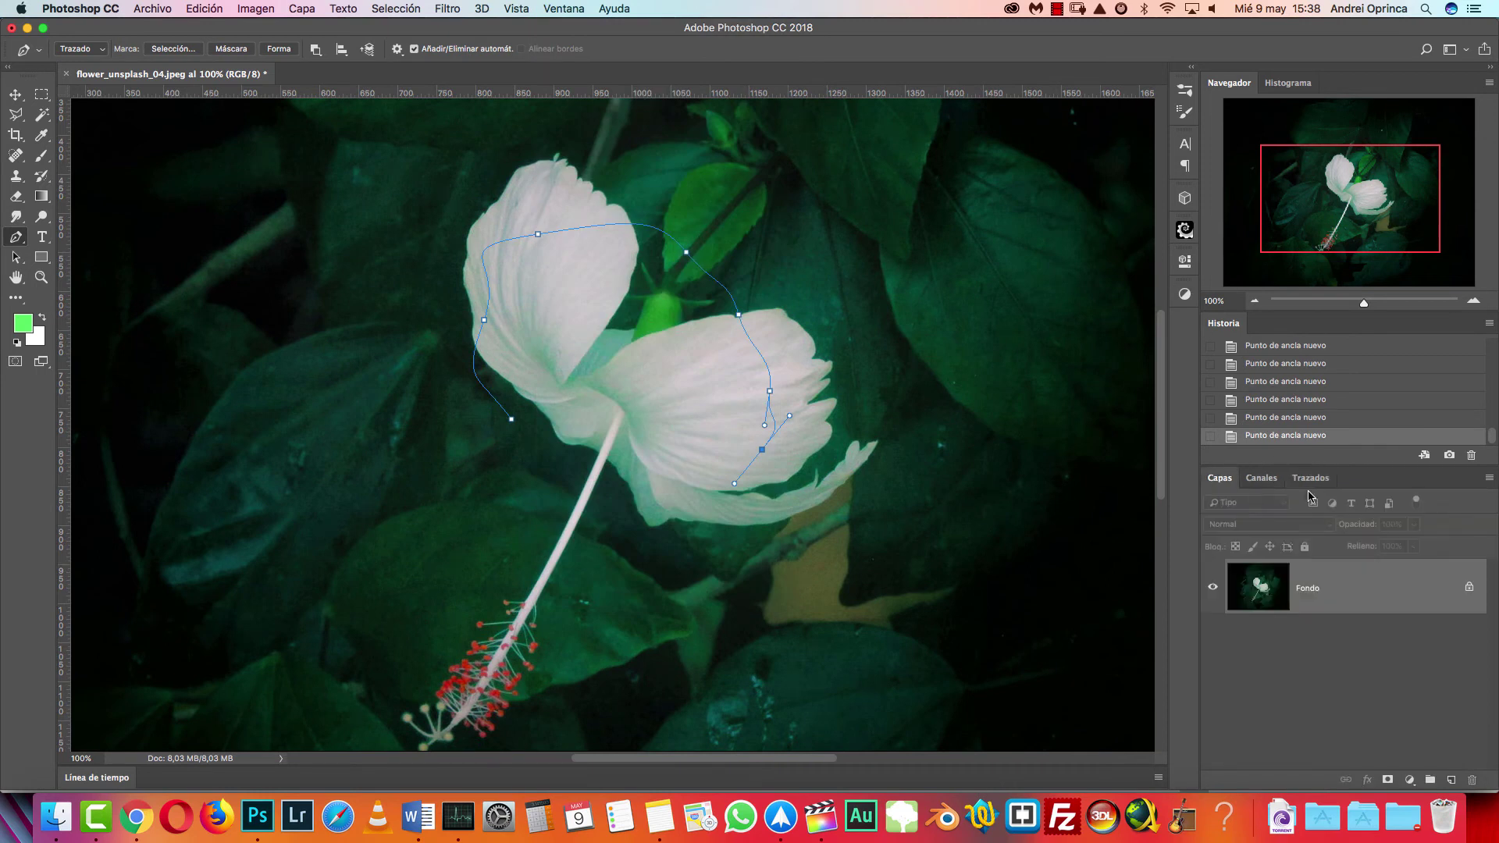
Delete the whole trial path drawn over the flower.
mouse_move(1309, 481)
left_mouse_down()
mouse_move(1254, 487)
mouse_move(1319, 485)
left_mouse_up()
key("BackSpace")
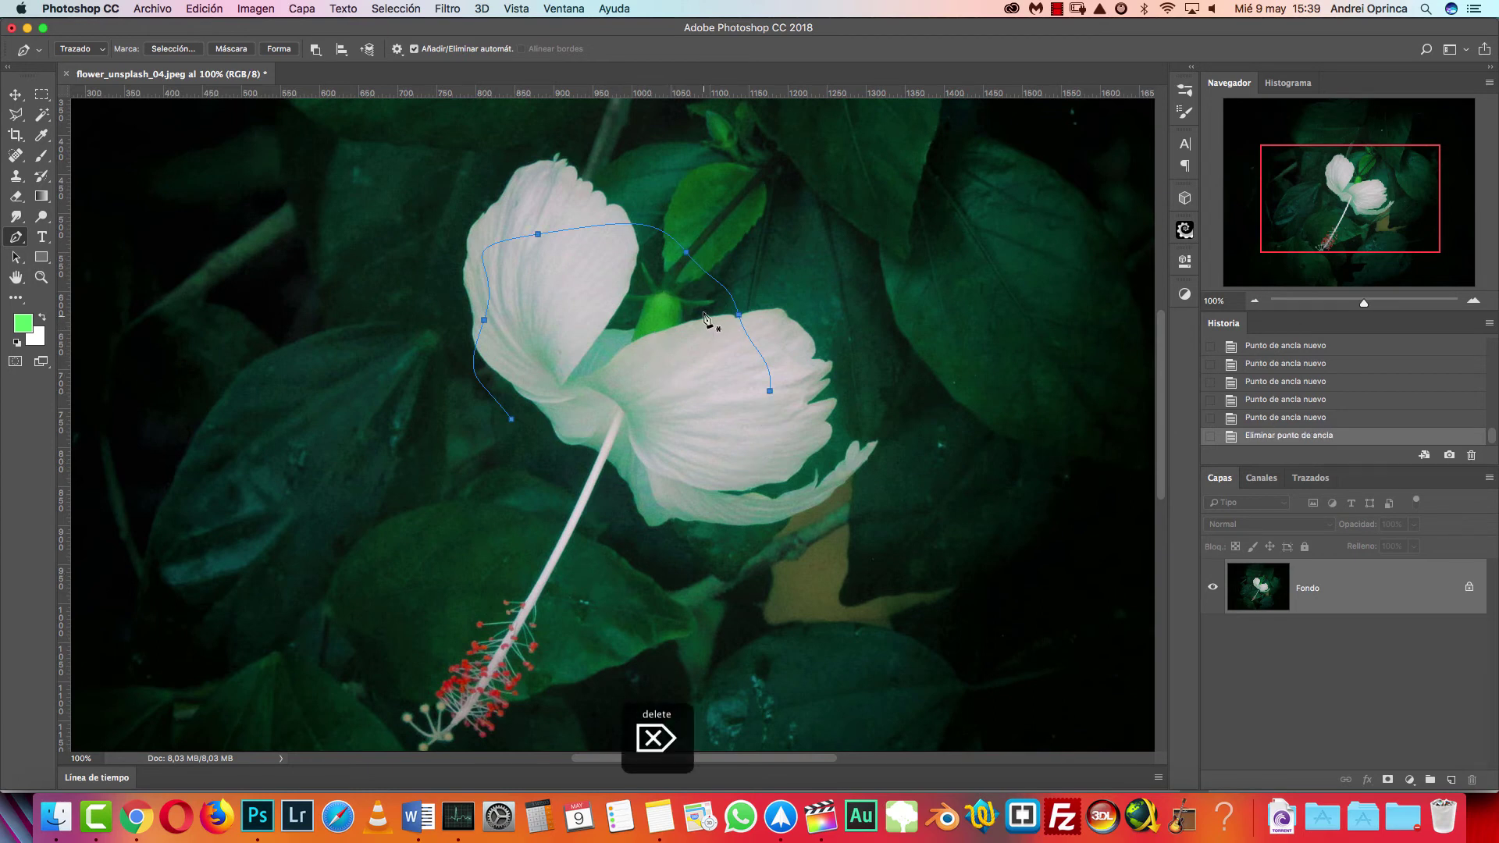
key("BackSpace")
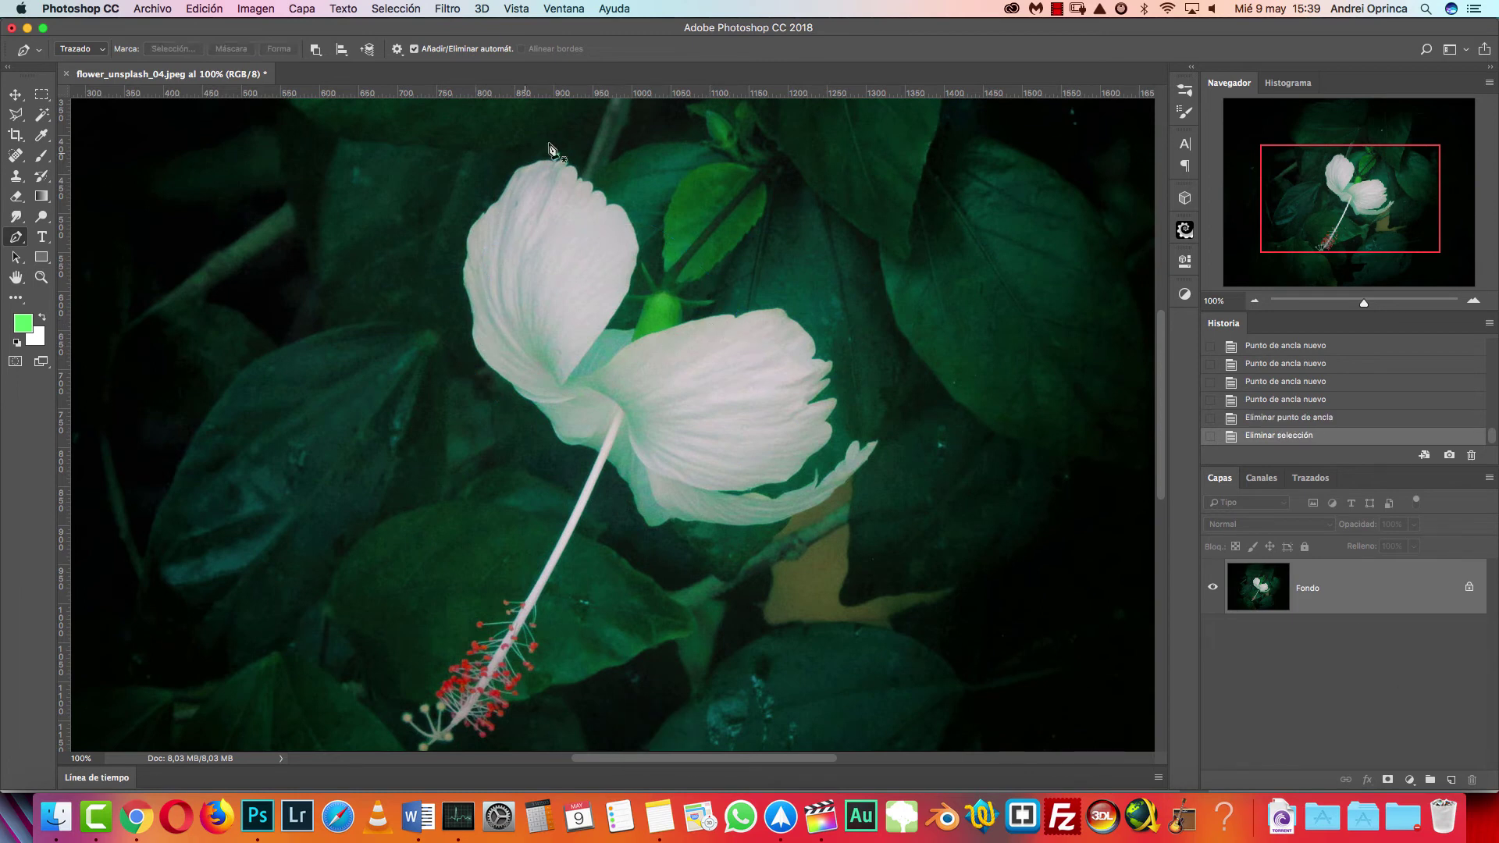
Try starting a path with two curved anchor points on the left petal's lower edge, and delete it.
left_click(1473, 300)
left_click_drag(726, 388, 759, 486)
key("super+r")
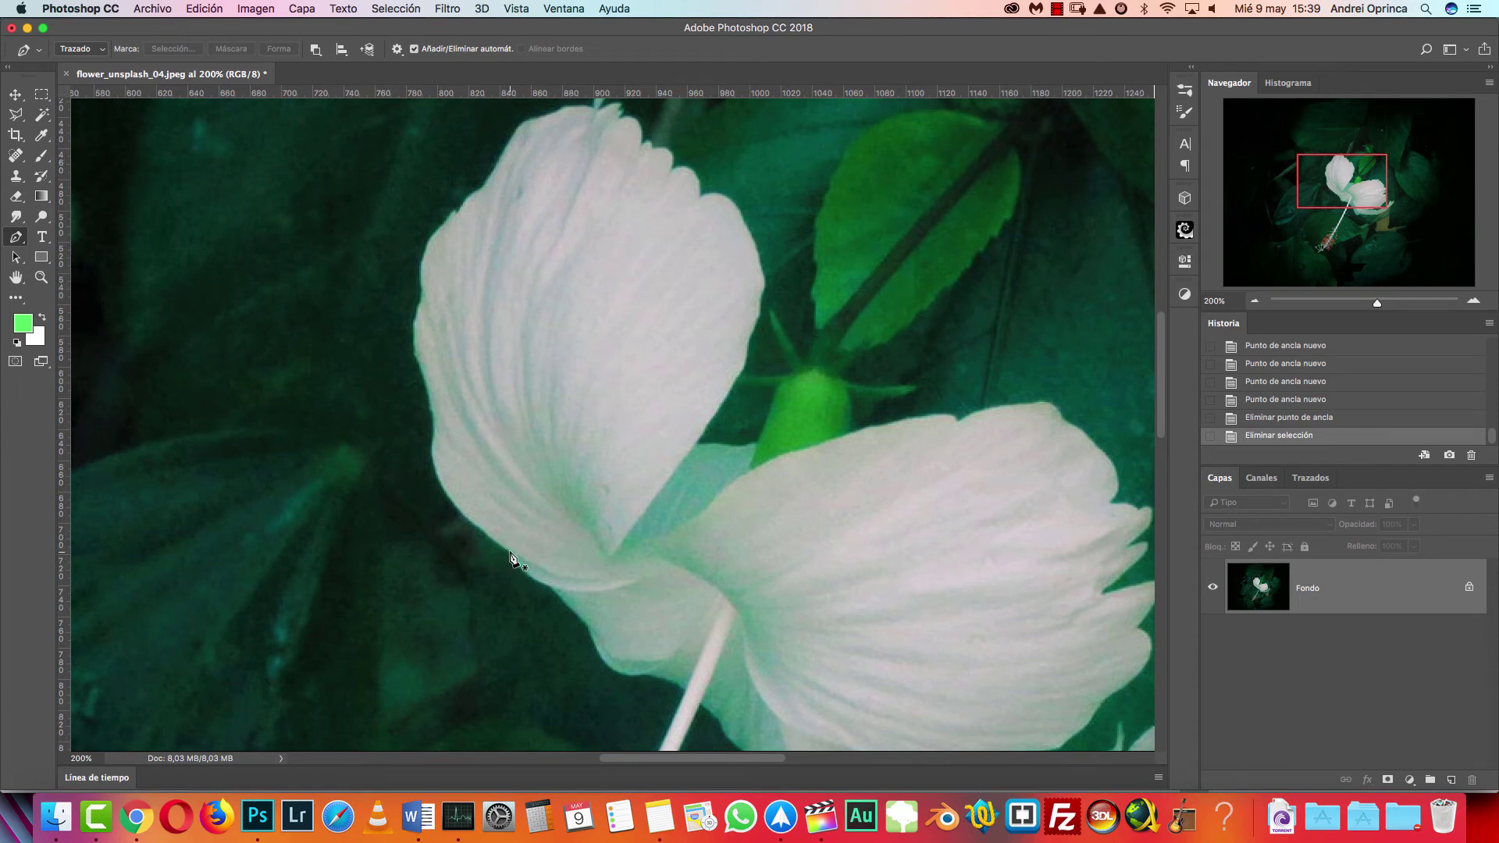
left_click_drag(511, 552, 497, 548)
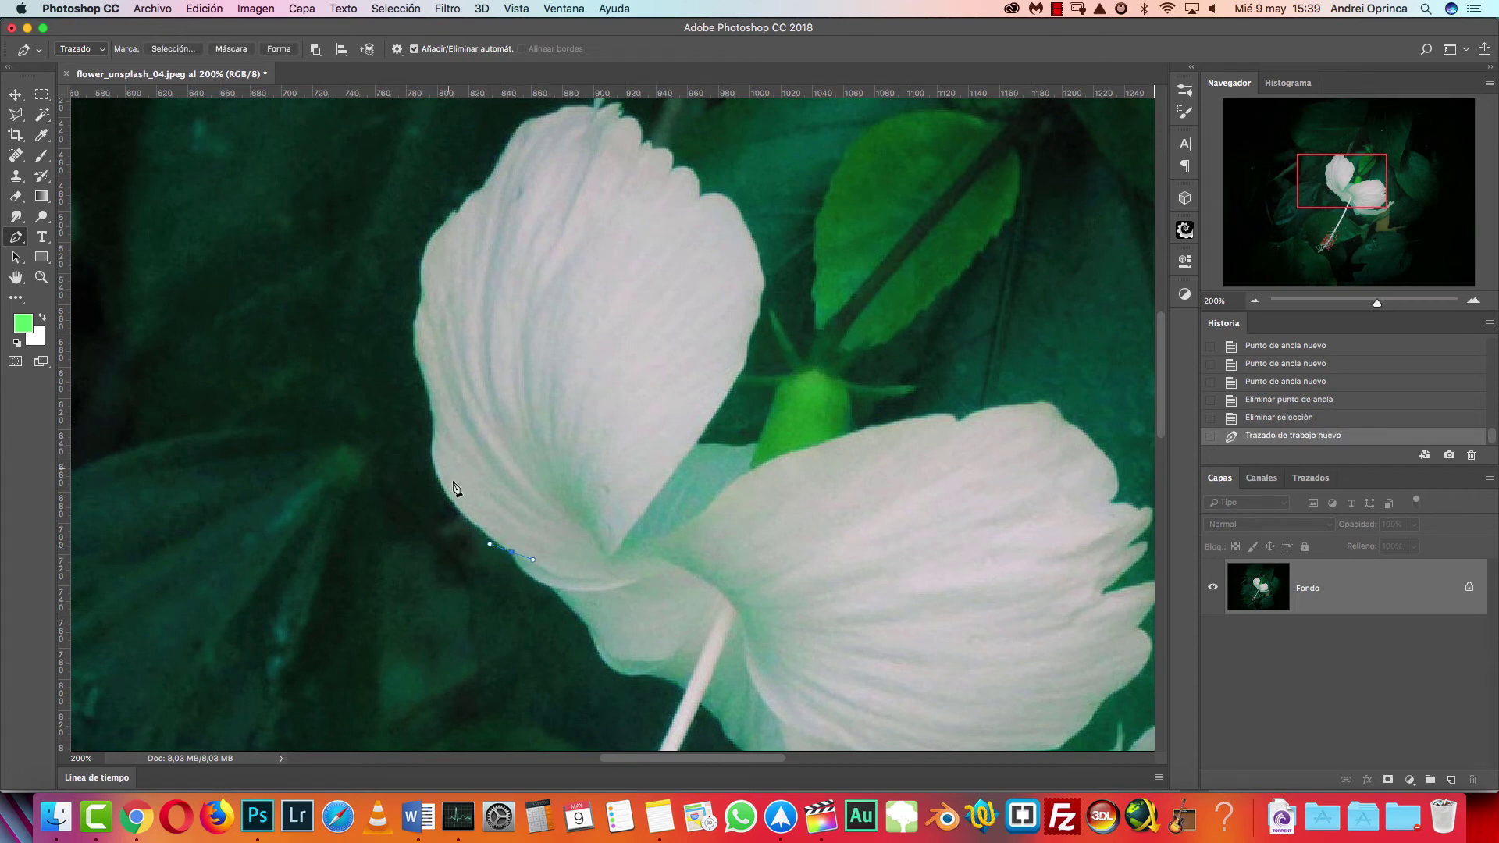
left_click_drag(449, 496, 496, 450)
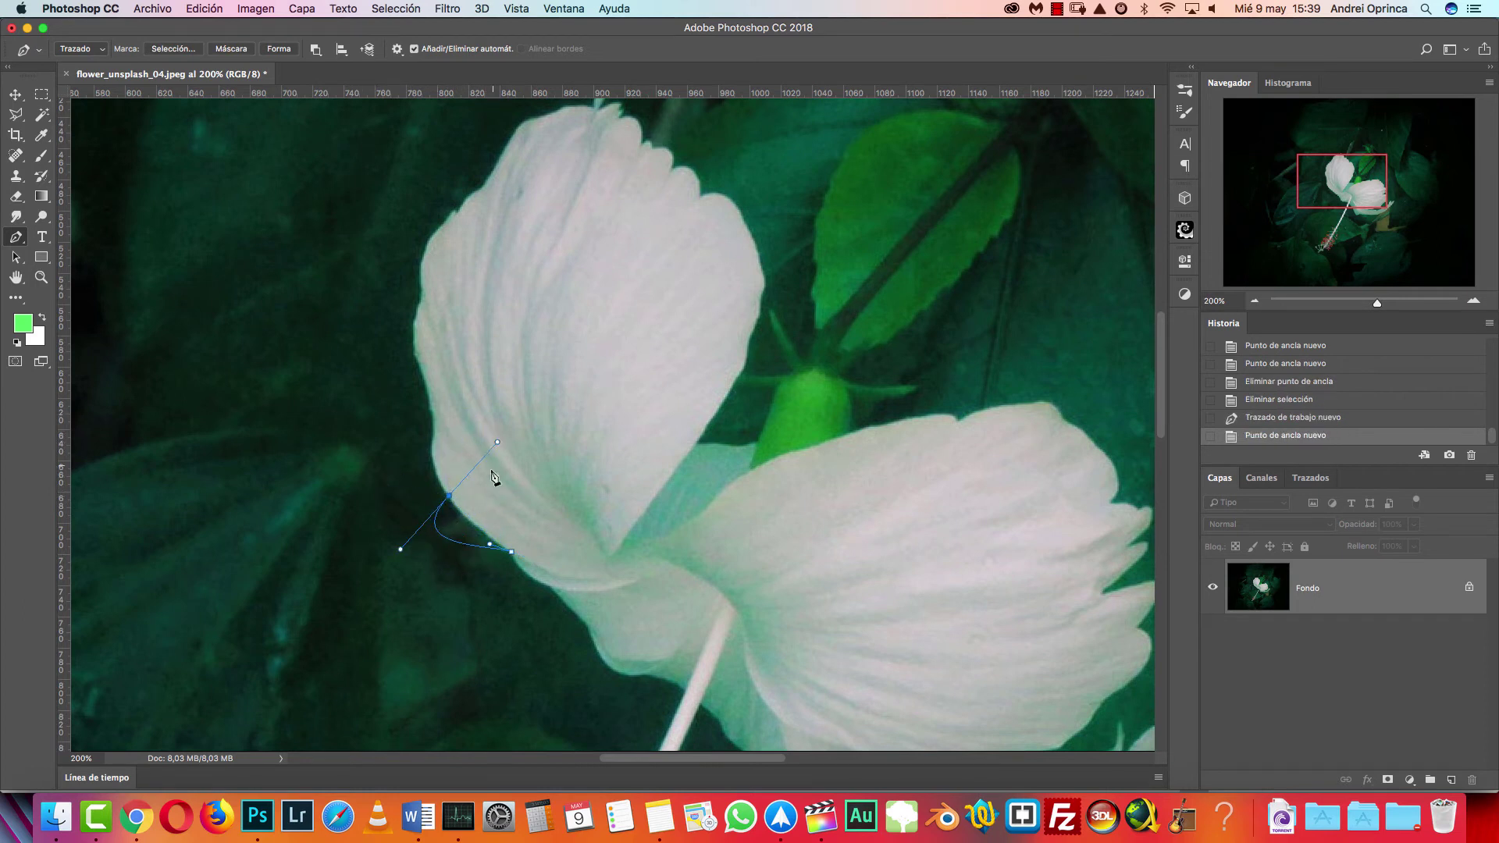
key("BackSpace")
key("BackSpace")
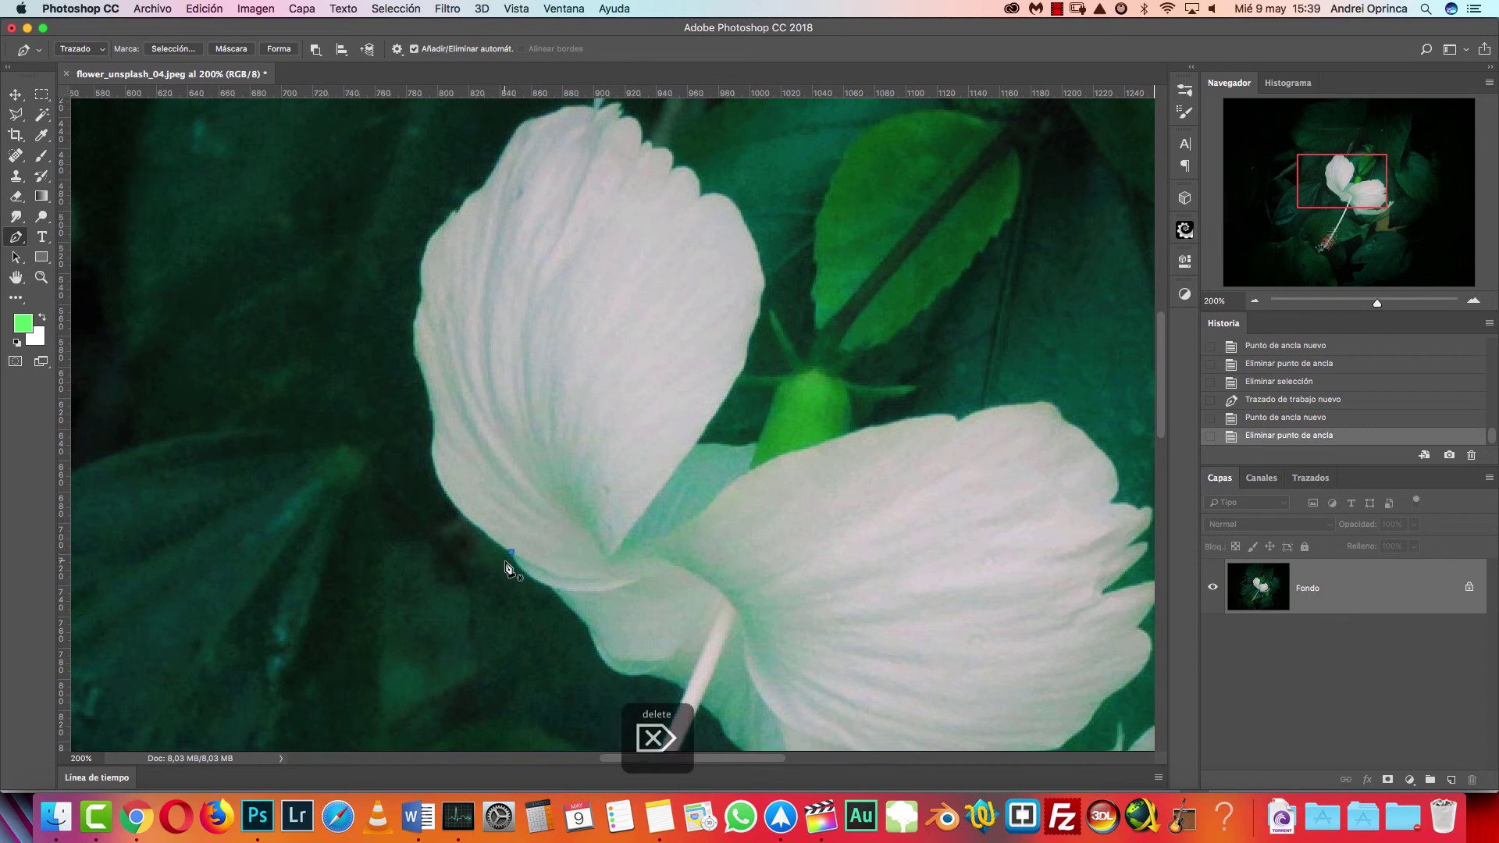
Start a new path with a corner anchor on the left petal's lower edge and a curved anchor farther up.
left_click(502, 544)
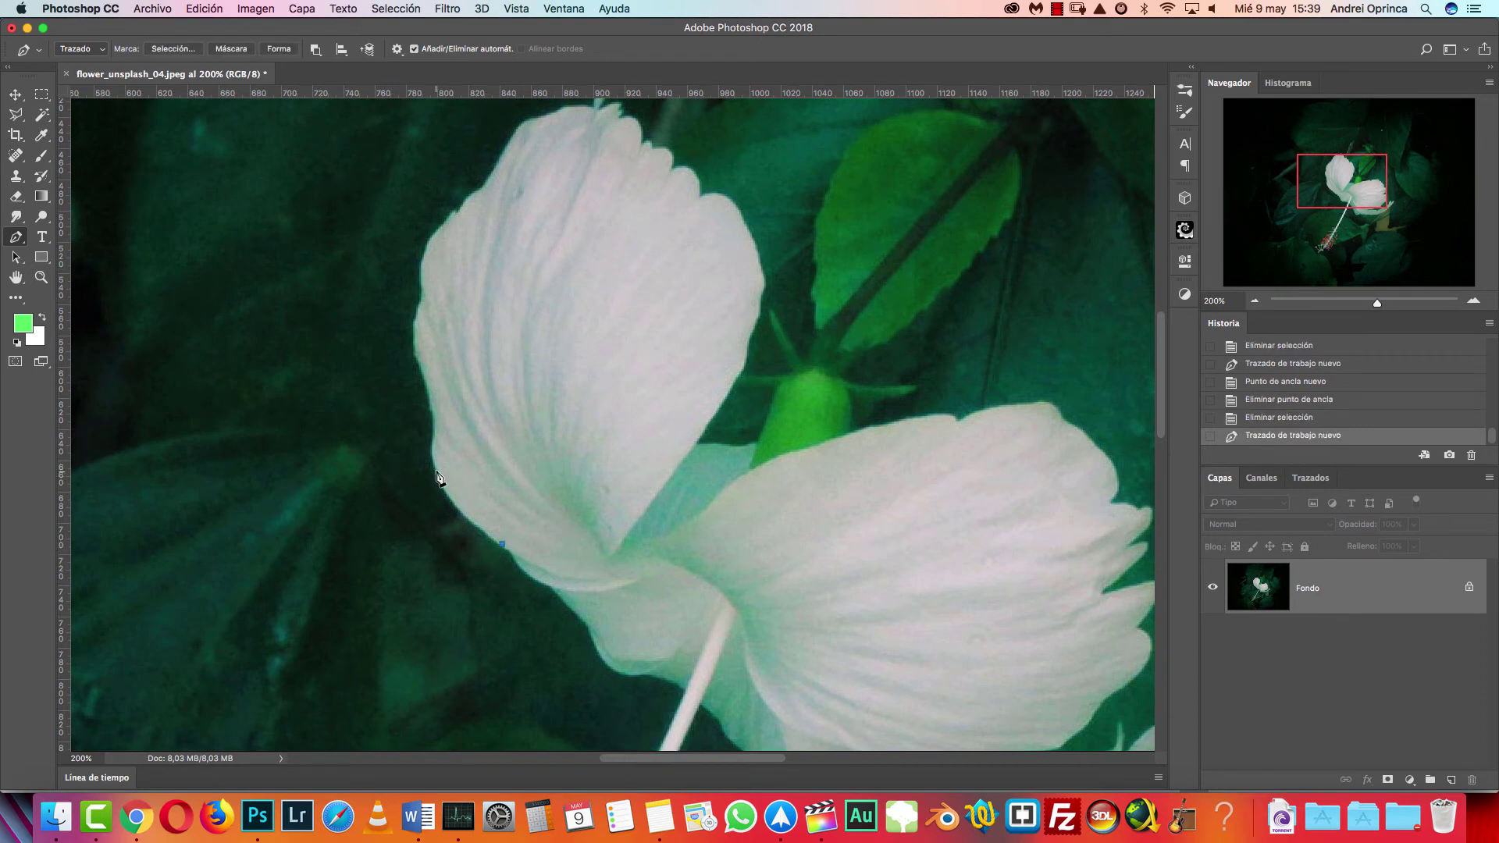
left_click_drag(431, 463, 424, 432)
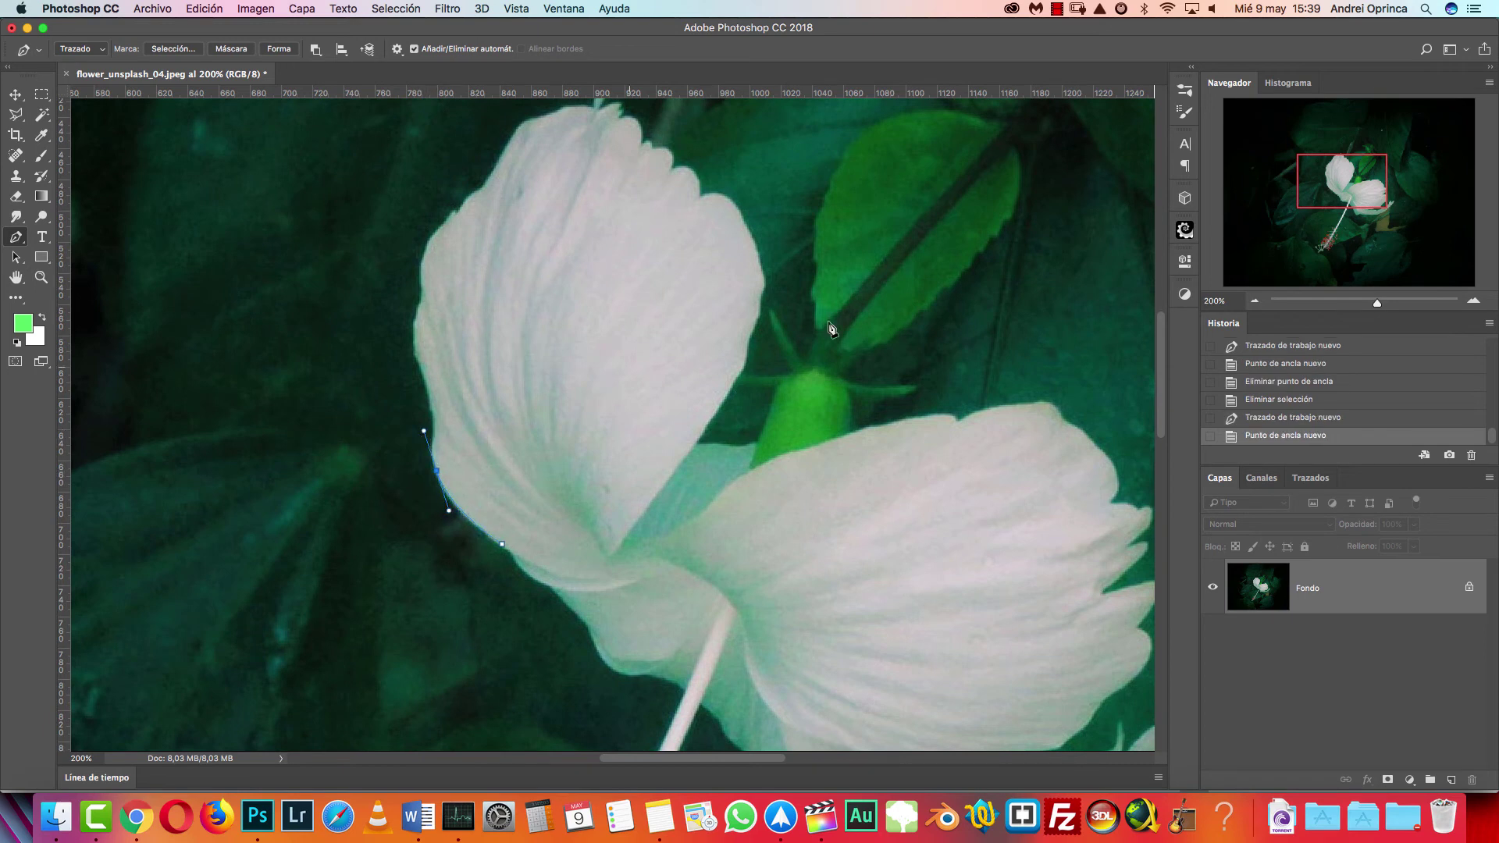
Try tracing the left petal's edge with closely spaced anchor points at 400% zoom, and undo these points.
left_click(1475, 303)
left_click(1475, 302)
left_click_drag(516, 494, 741, 518)
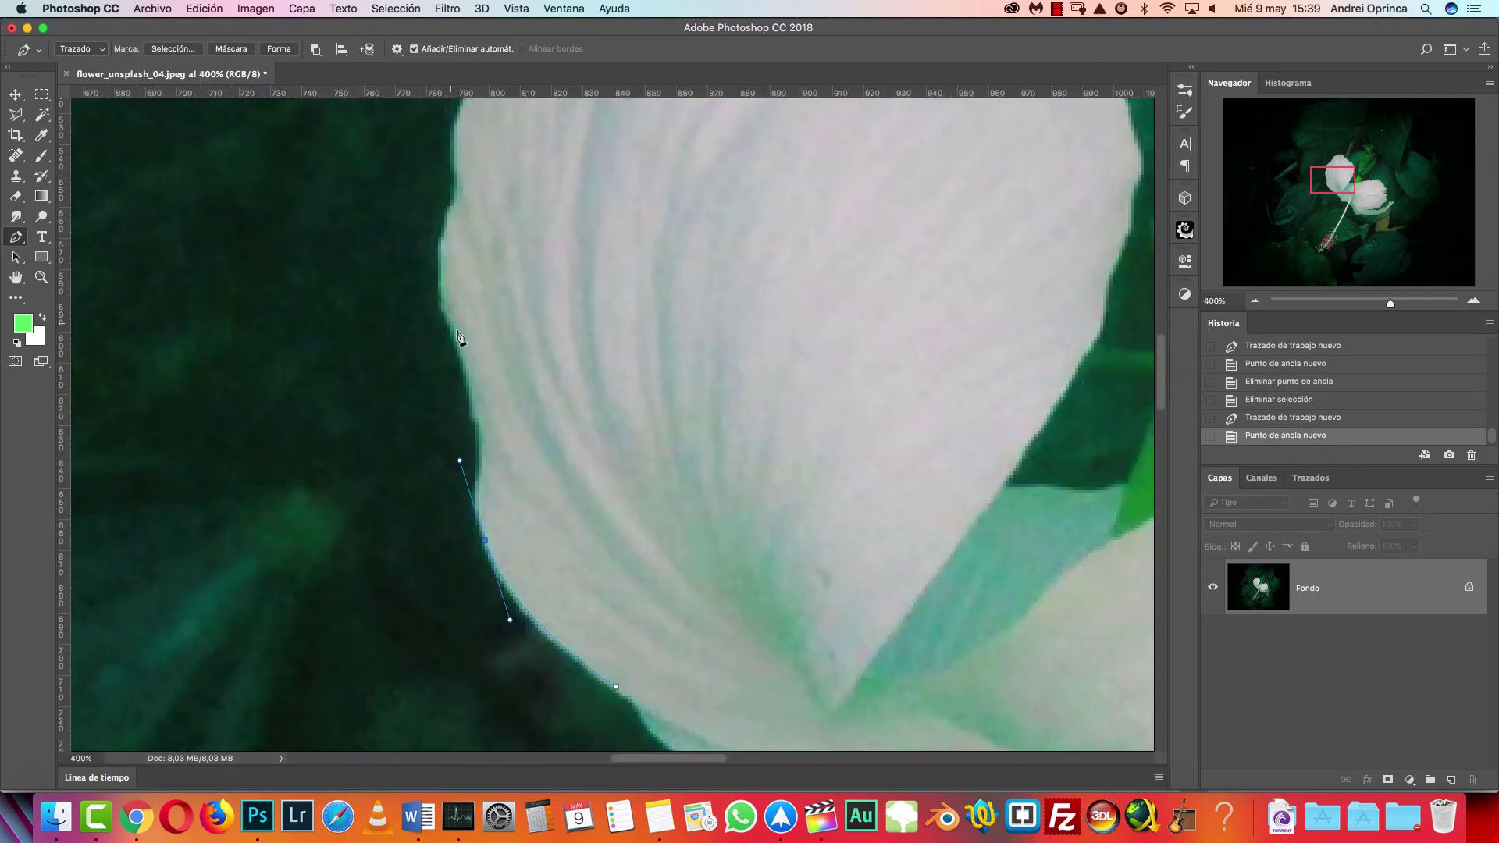
left_click(479, 484)
left_click(478, 462)
left_click(479, 449)
left_click(475, 437)
left_click(472, 418)
left_click(466, 400)
left_click(462, 380)
key("alt+super+z")
key("alt+super+z")
key("alt+super+z")
key("alt+super+z")
key("alt+super+z")
key("alt+super+z")
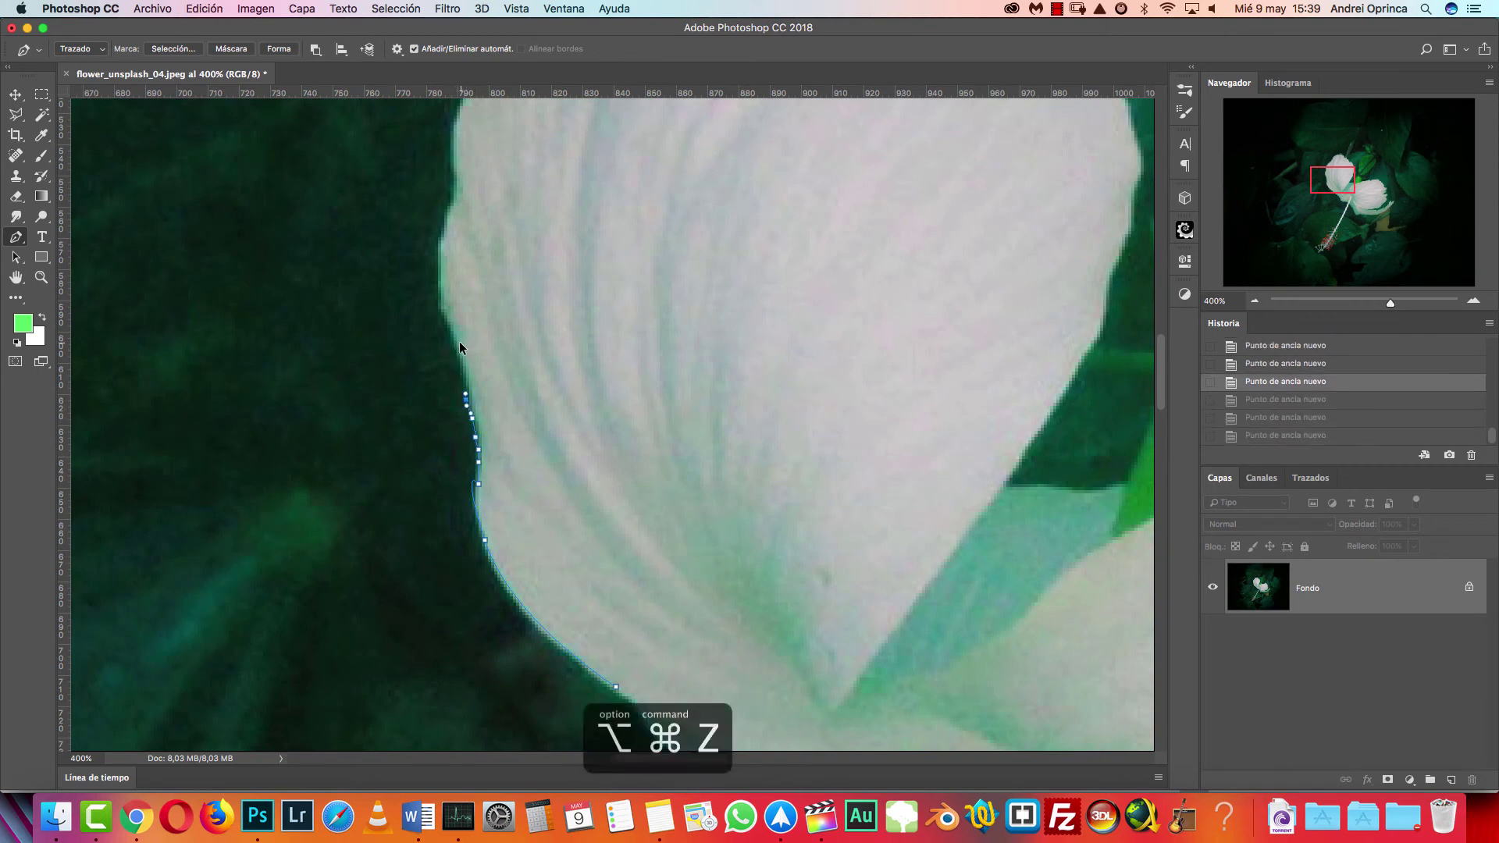
key("alt+super+z")
Add a curved anchor higher on the left petal's edge and adjust the previous anchor's handle to follow the contour.
left_click_drag(444, 306, 392, 178)
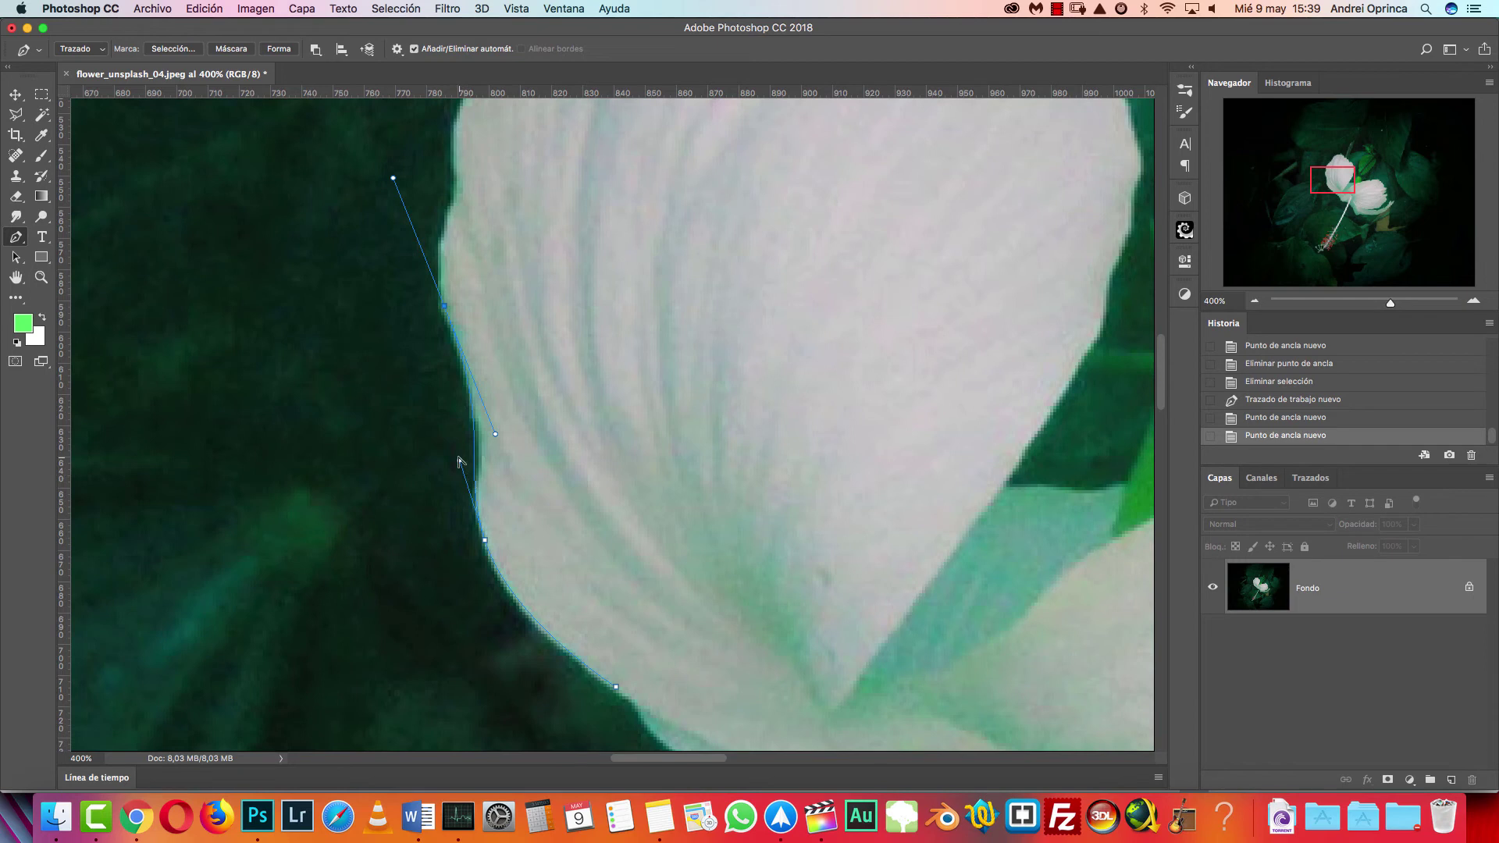
left_click(459, 461)
mouse_move(463, 461)
left_mouse_down()
mouse_move(480, 466)
mouse_move(469, 476)
mouse_move(476, 459)
left_mouse_up()
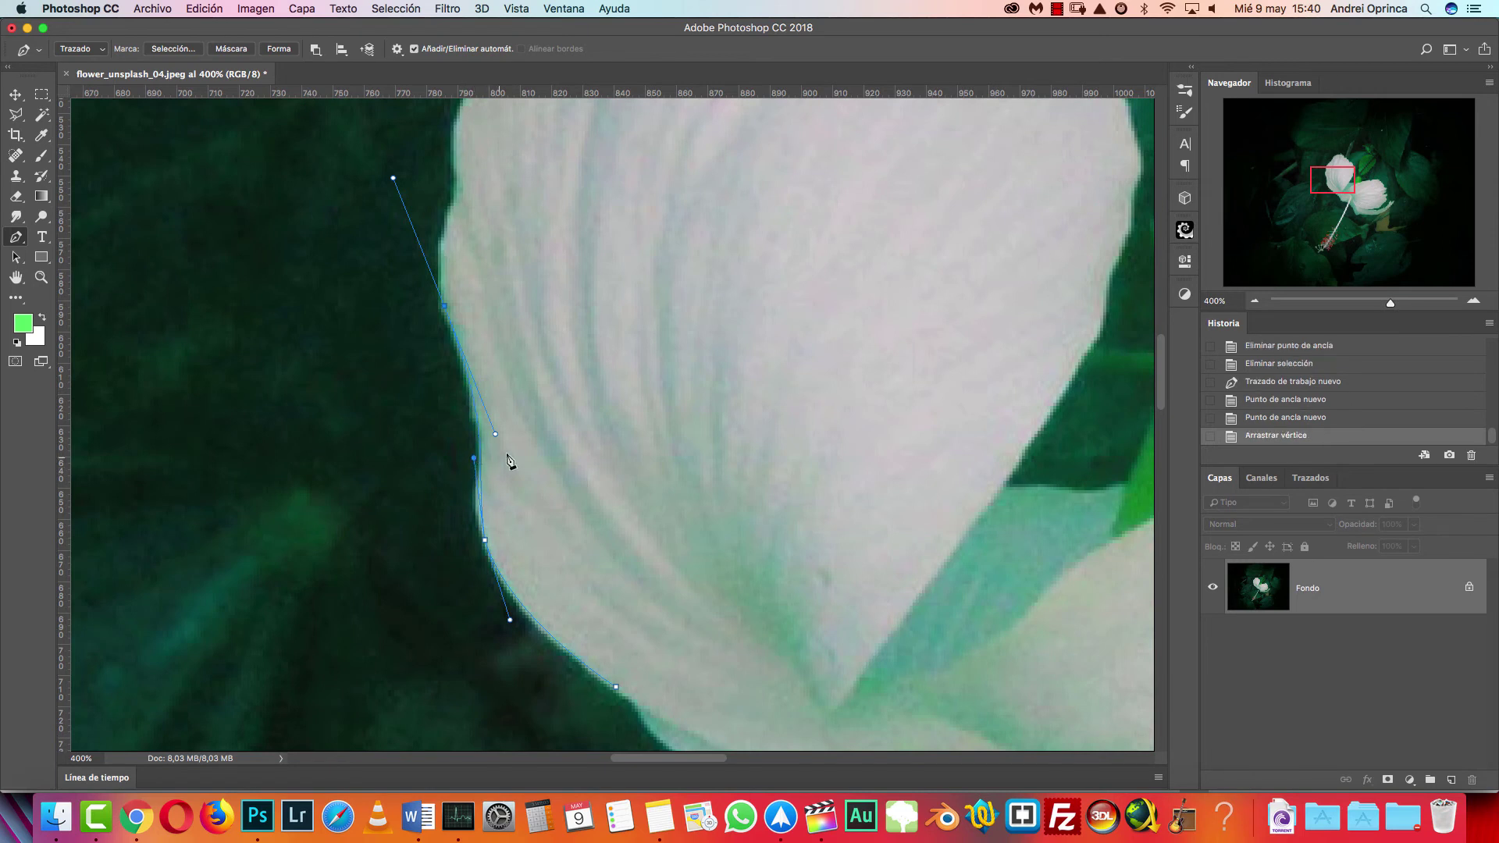
Continue the path up the left petal's edge with another curved anchor, fitting the preceding handle and anchor position to the contour.
left_click_drag(547, 406, 593, 605)
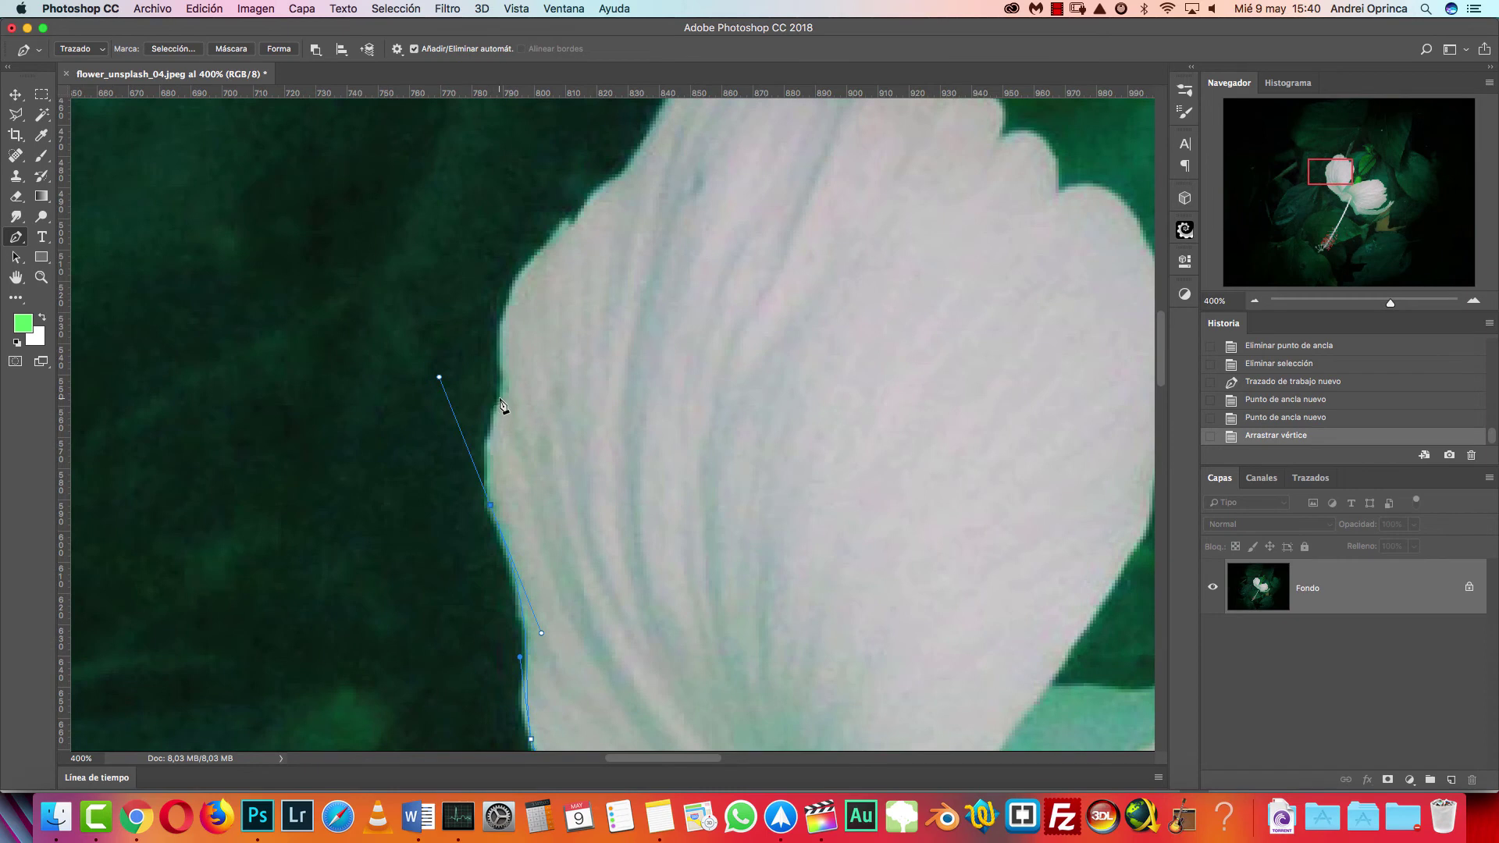
scroll(538, 398, "left", 3)
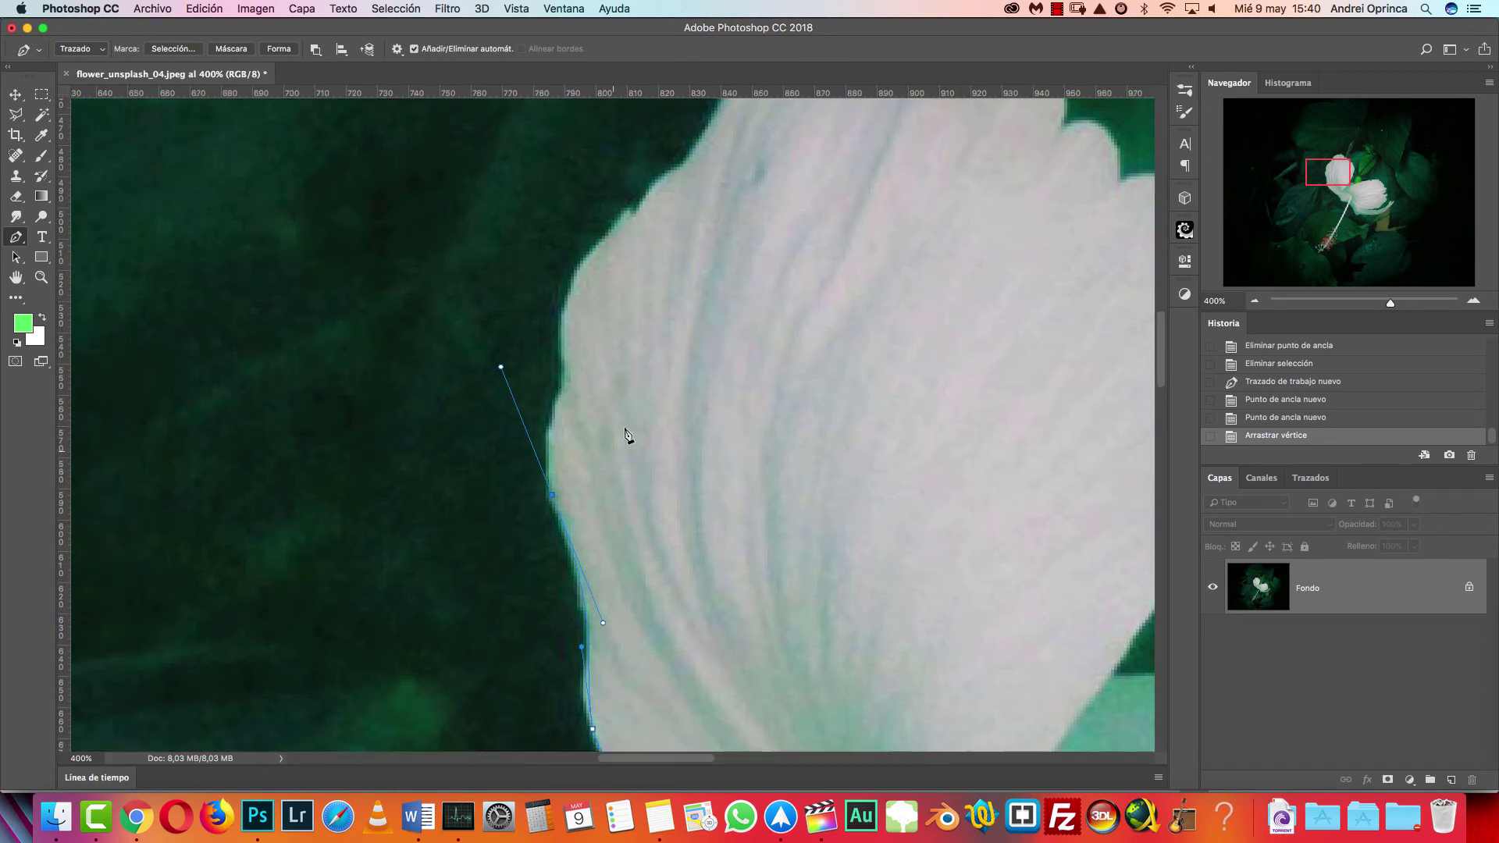
mouse_move(564, 399)
left_mouse_down()
mouse_move(564, 385)
mouse_move(516, 378)
mouse_move(546, 429)
mouse_move(536, 406)
left_mouse_up()
left_click(563, 354)
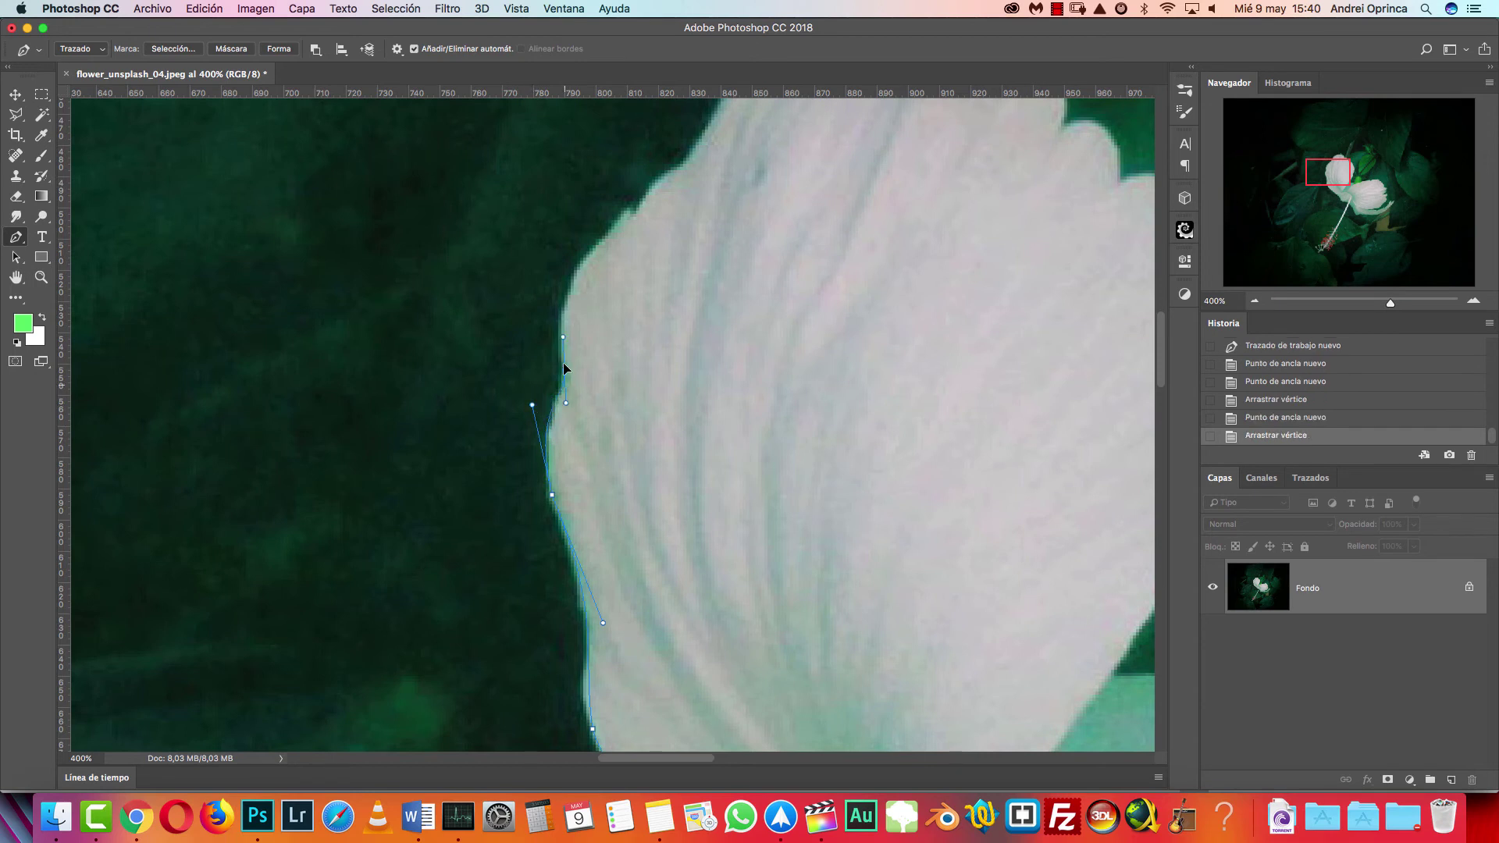
left_click_drag(561, 360, 564, 364)
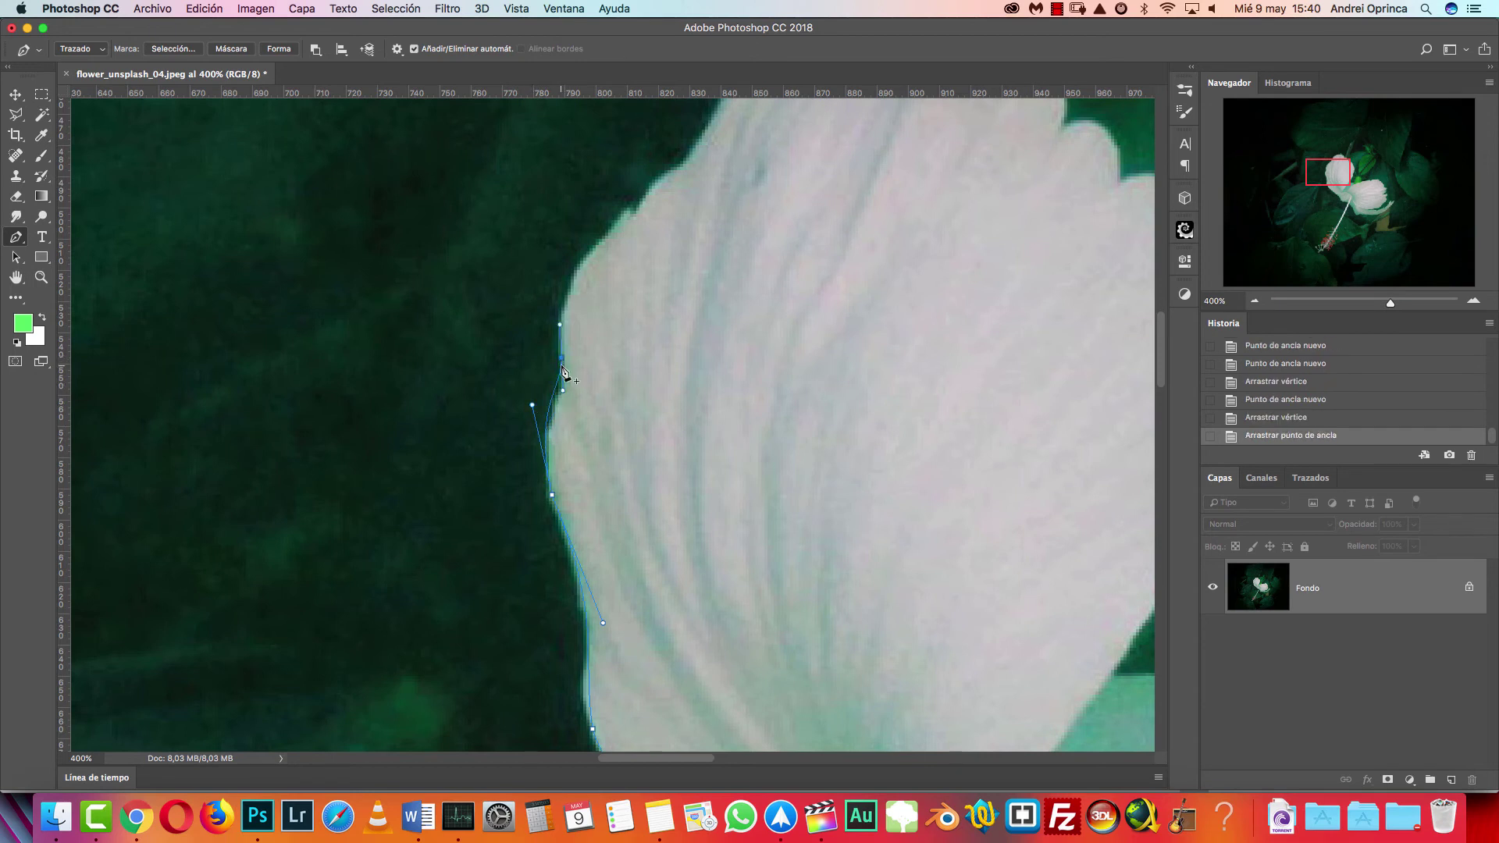
Move the last anchor into the dark background beside the petal and bend its two direction handles independently.
left_click_drag(562, 361, 483, 301)
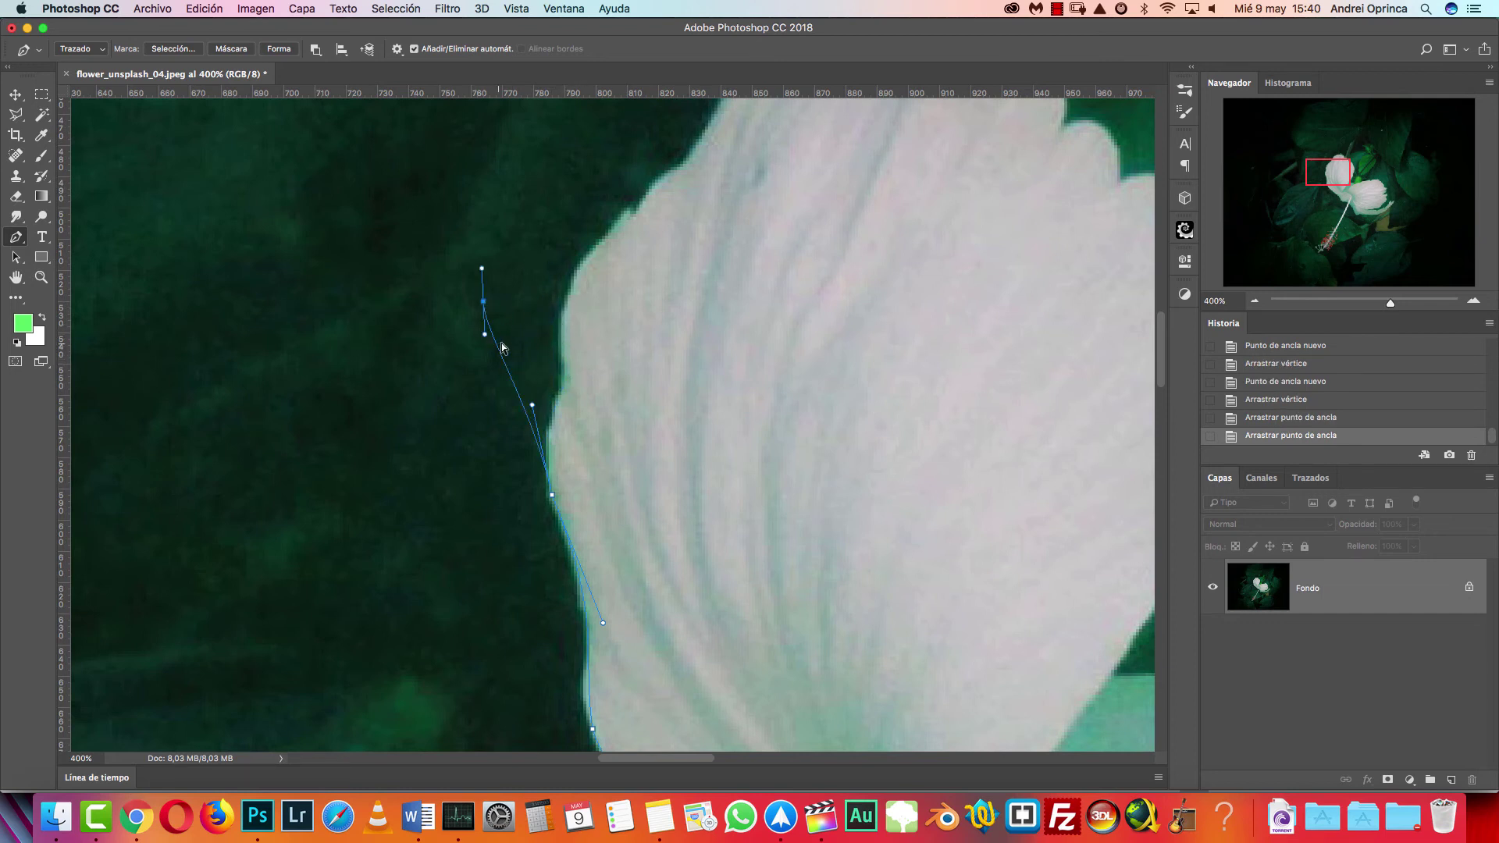
left_click_drag(484, 335, 528, 358)
left_click_drag(482, 269, 448, 285)
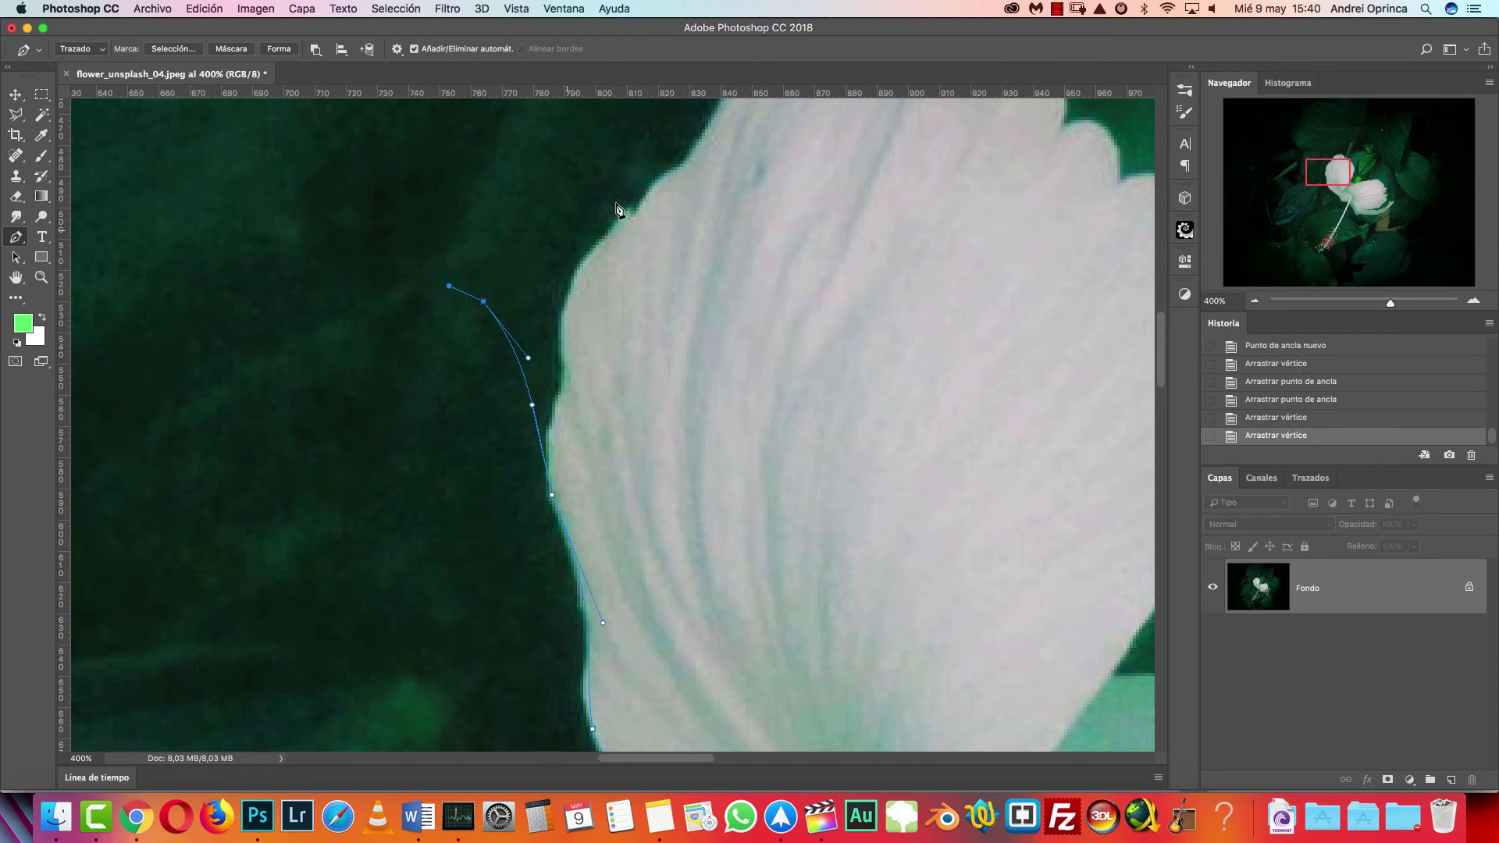
Add a curved anchor on the petal's upper left edge and swing the previous anchor's outgoing handle upward.
left_click_drag(655, 182, 696, 164)
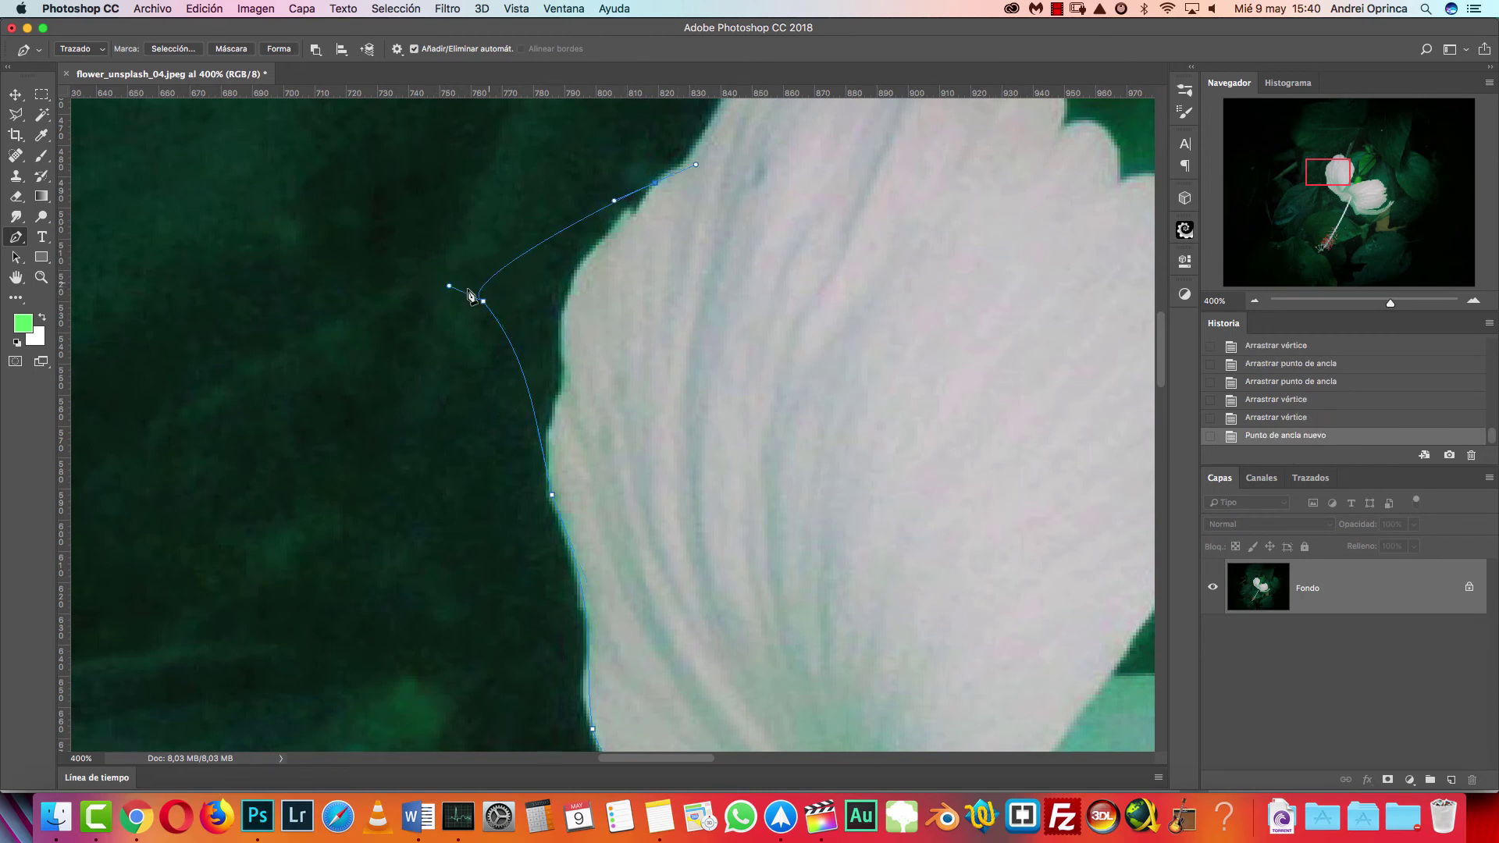
left_click_drag(449, 285, 453, 210)
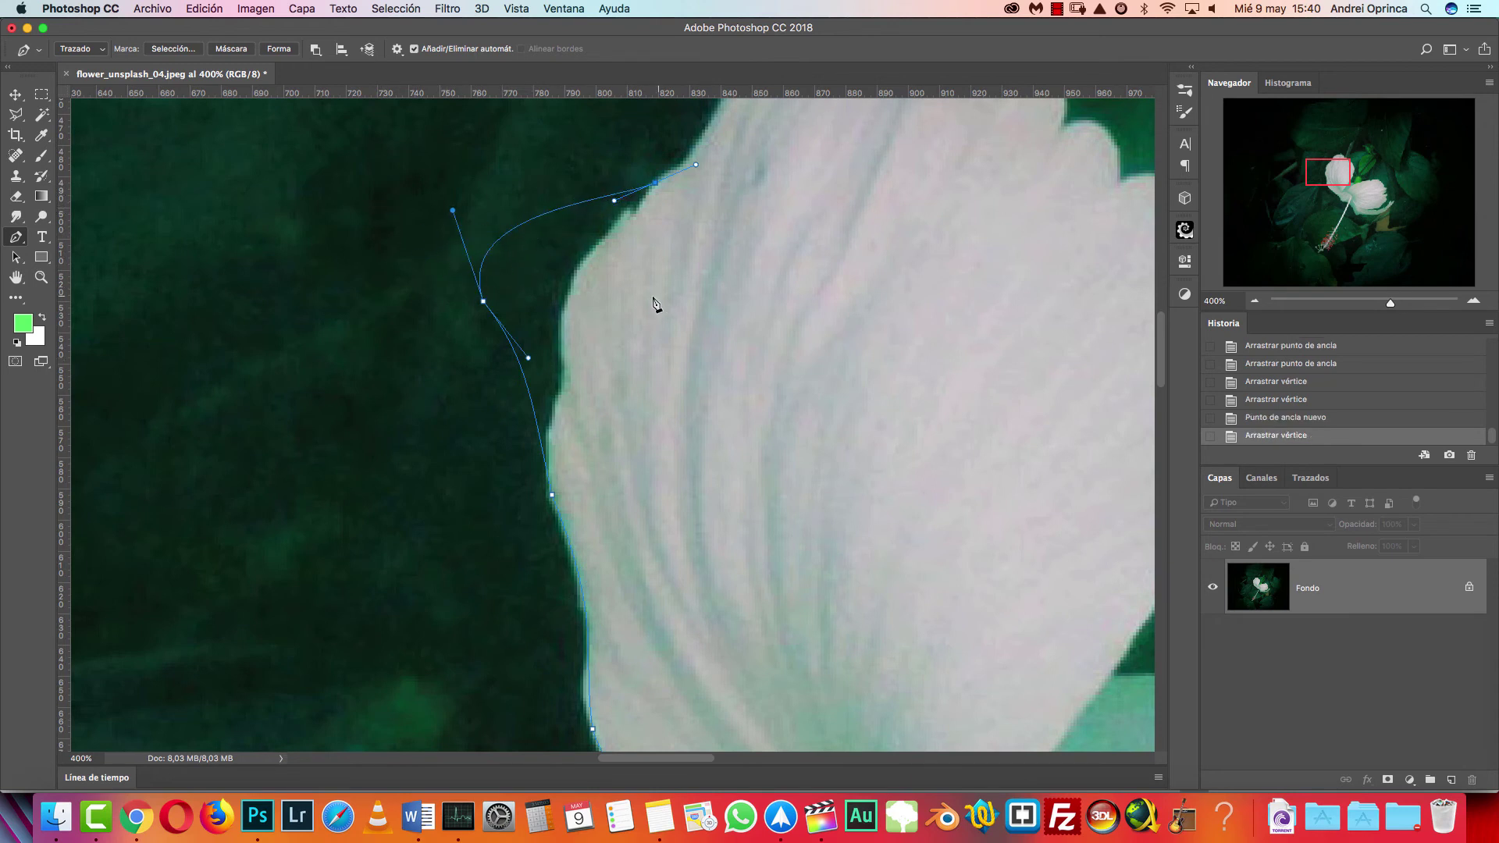
Delete the entire path drawn along the left petal.
scroll(628, 242, "up", 5)
scroll(629, 243, "right", 3)
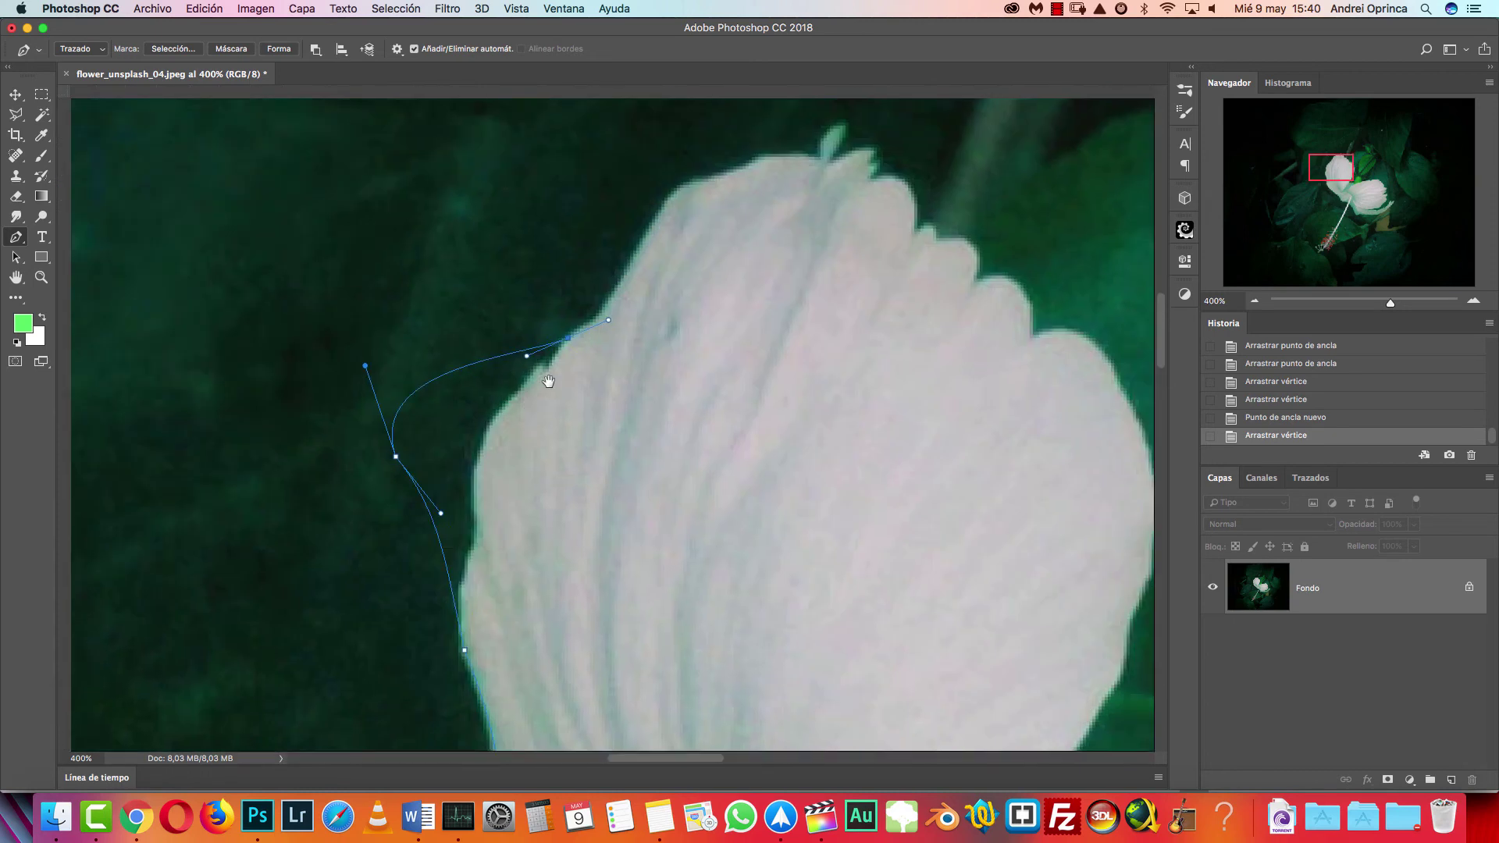
key("BackSpace")
key("BackSpace")
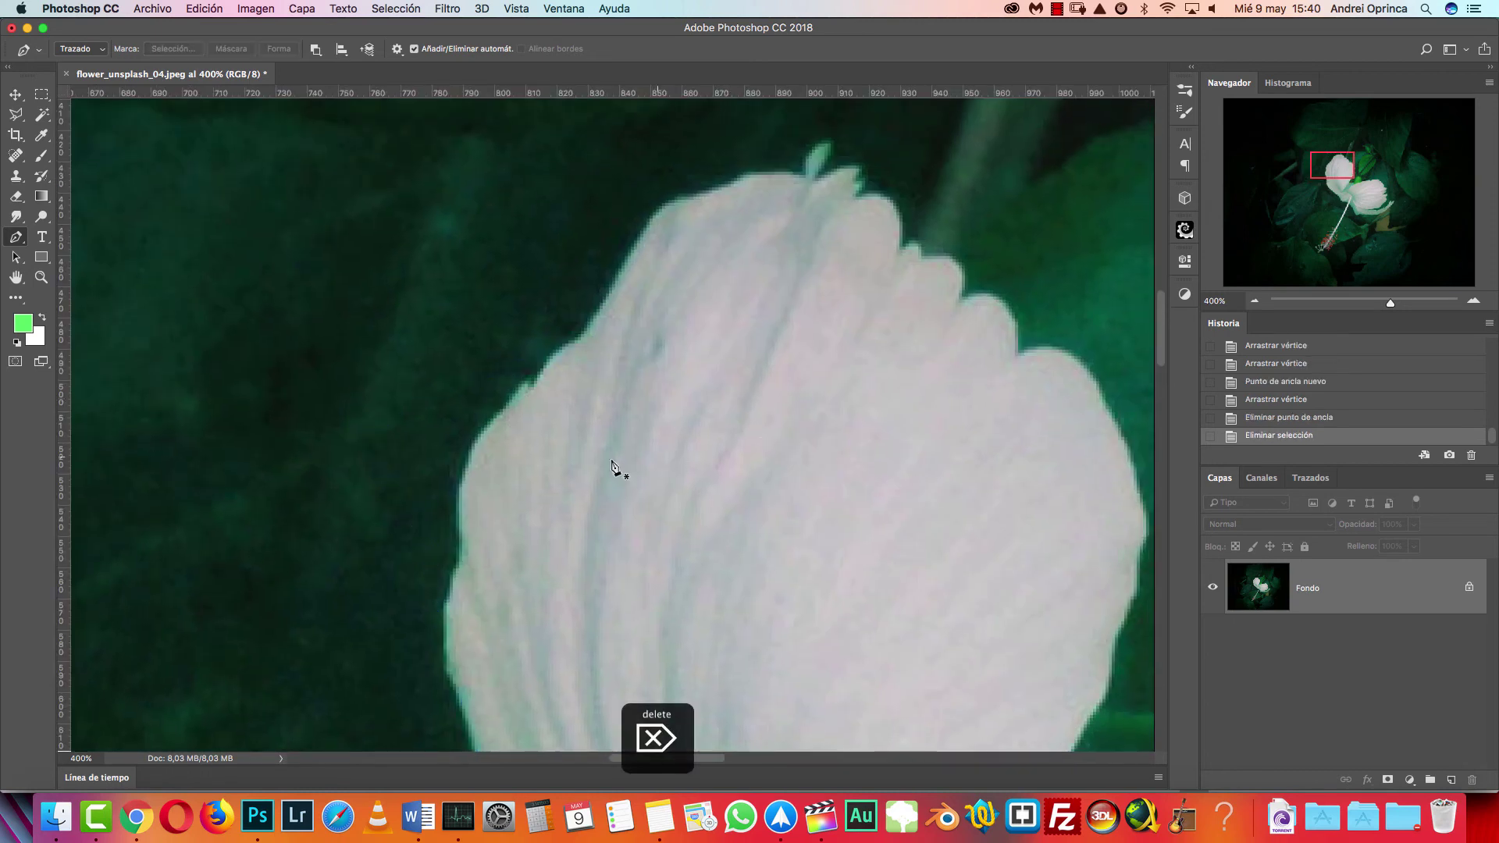
Trace a new path with curved anchors up the petal's left edge and across its scalloped top.
left_click_drag(465, 464, 467, 462)
left_click_drag(490, 422, 577, 338)
left_click_drag(621, 265, 648, 206)
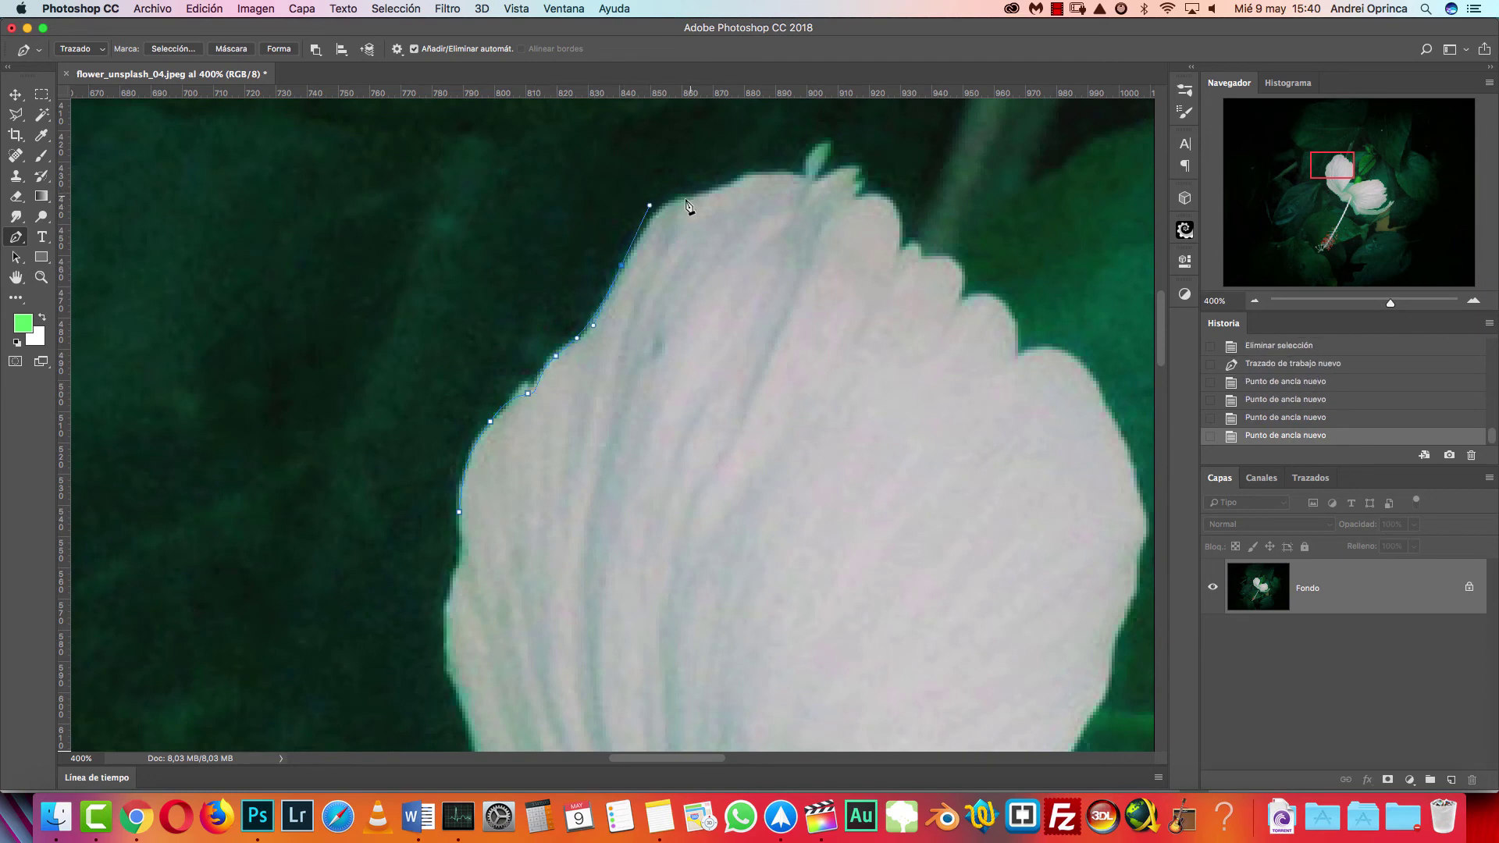
left_click_drag(754, 175, 851, 165)
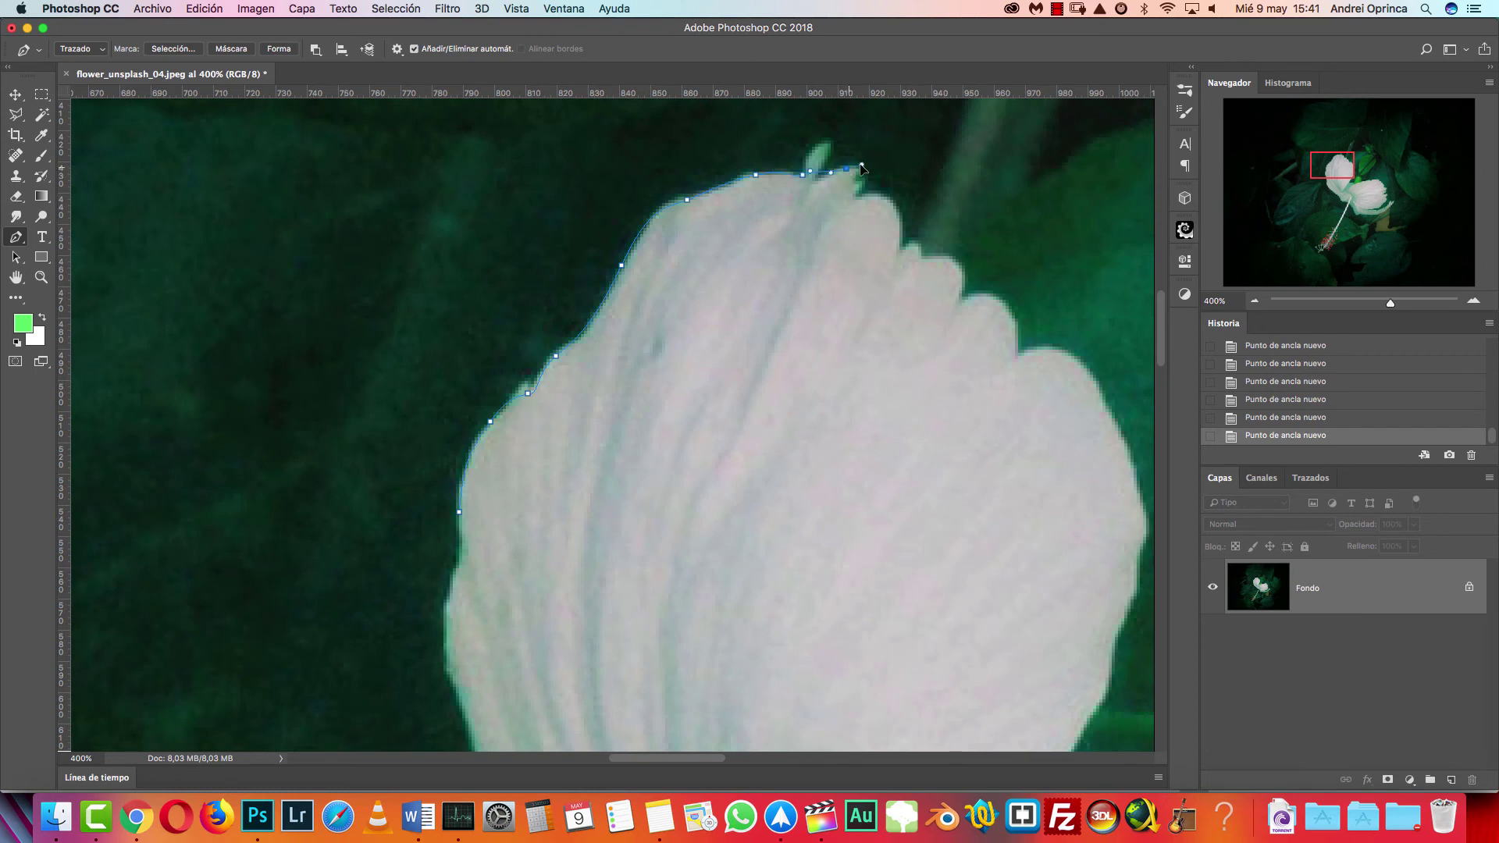
left_click_drag(974, 264, 910, 241)
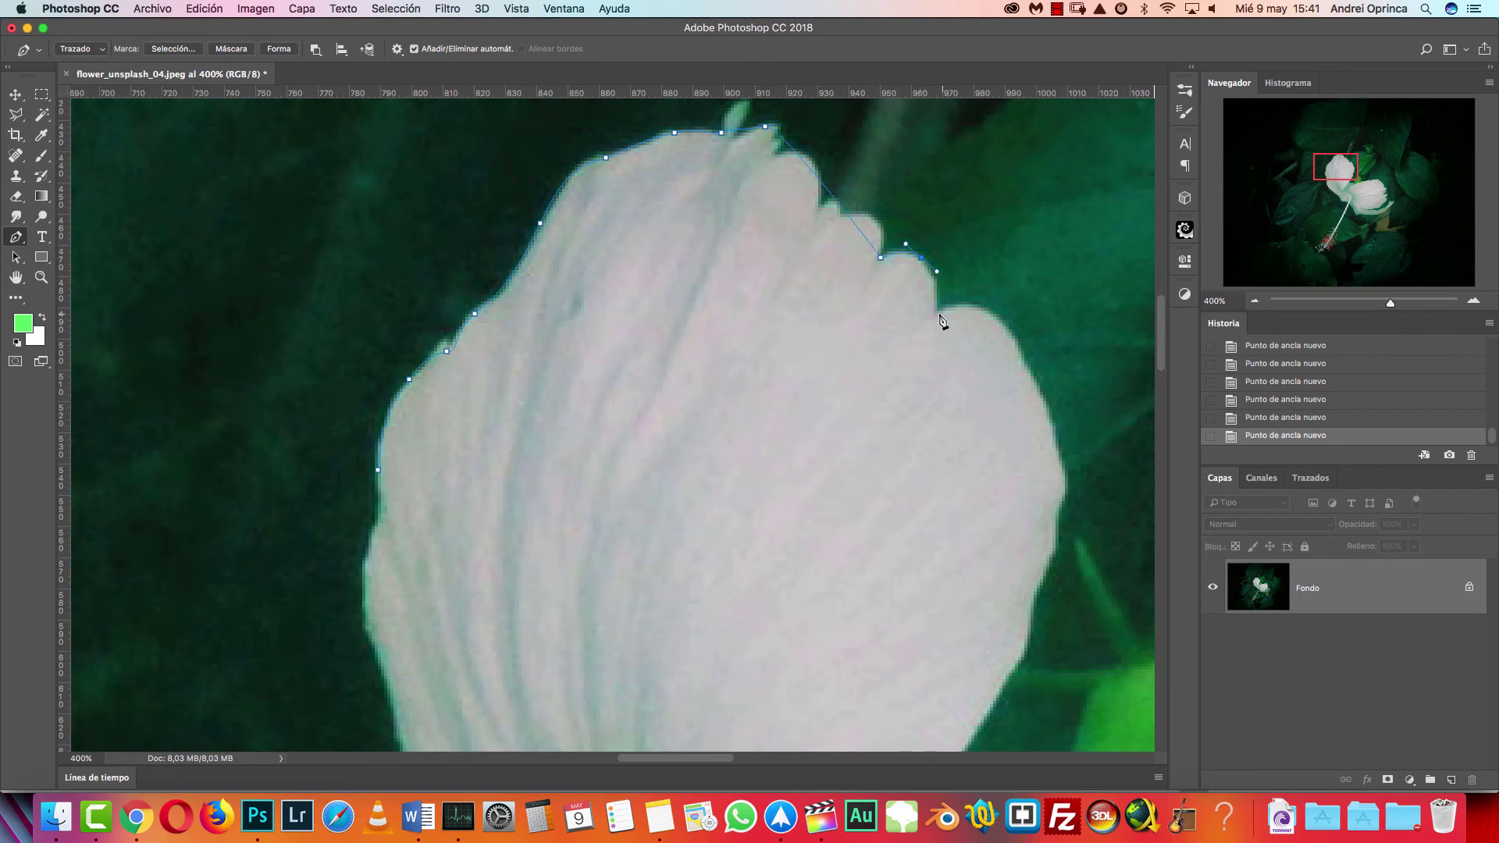
Continue the path with curved anchors over the last scallop and down the petal's right edge.
left_click_drag(987, 311, 1012, 317)
left_click_drag(1056, 451, 1033, 521)
scroll(1076, 476, "down", 5)
left_click_drag(1010, 588, 991, 620)
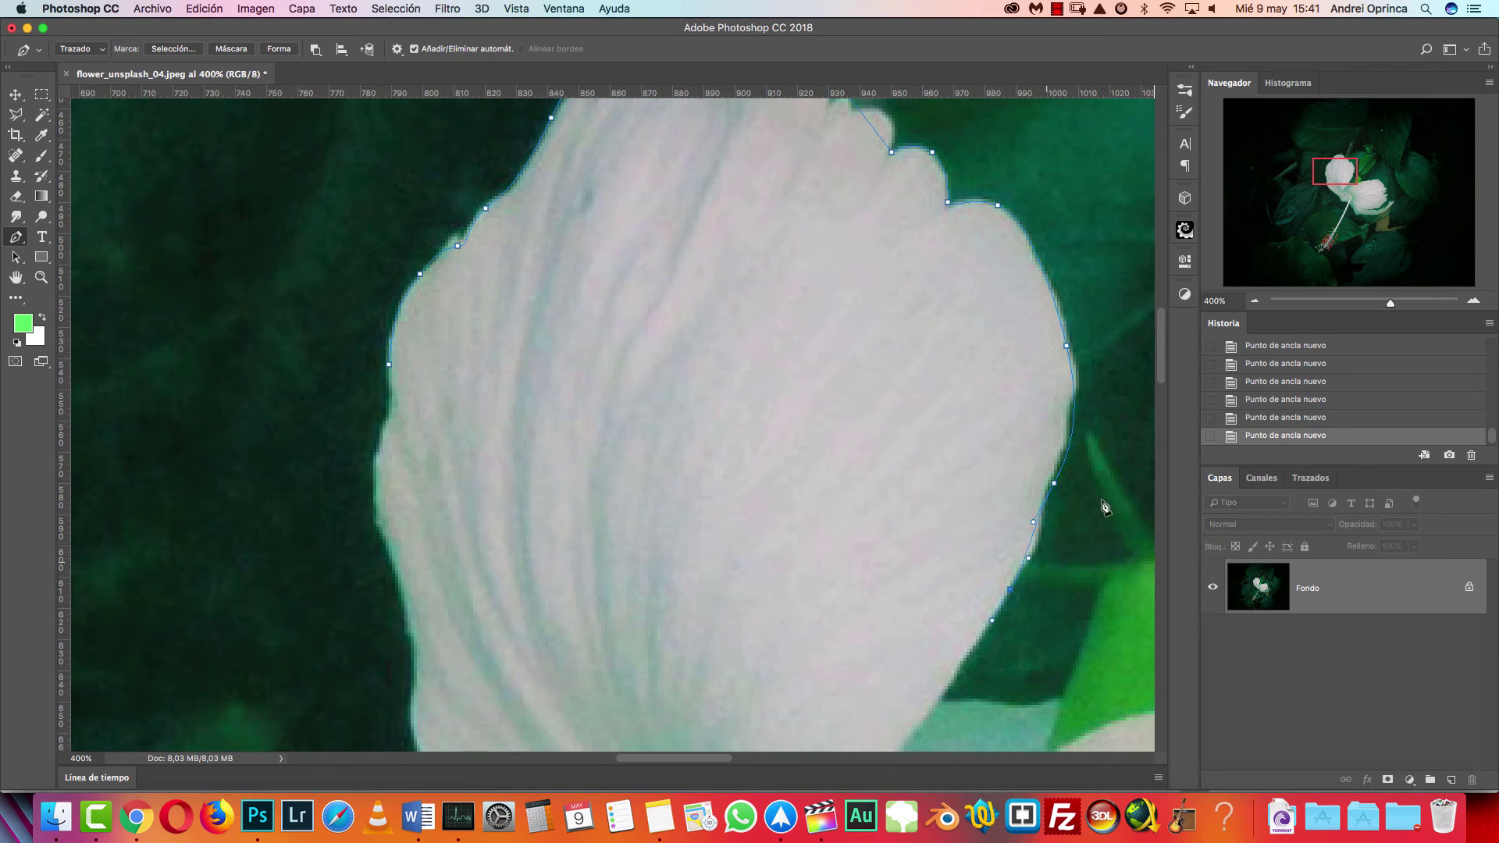
Close the path by cutting across the middle of the petal and rejoining the starting anchor on its left edge.
left_click(1253, 304)
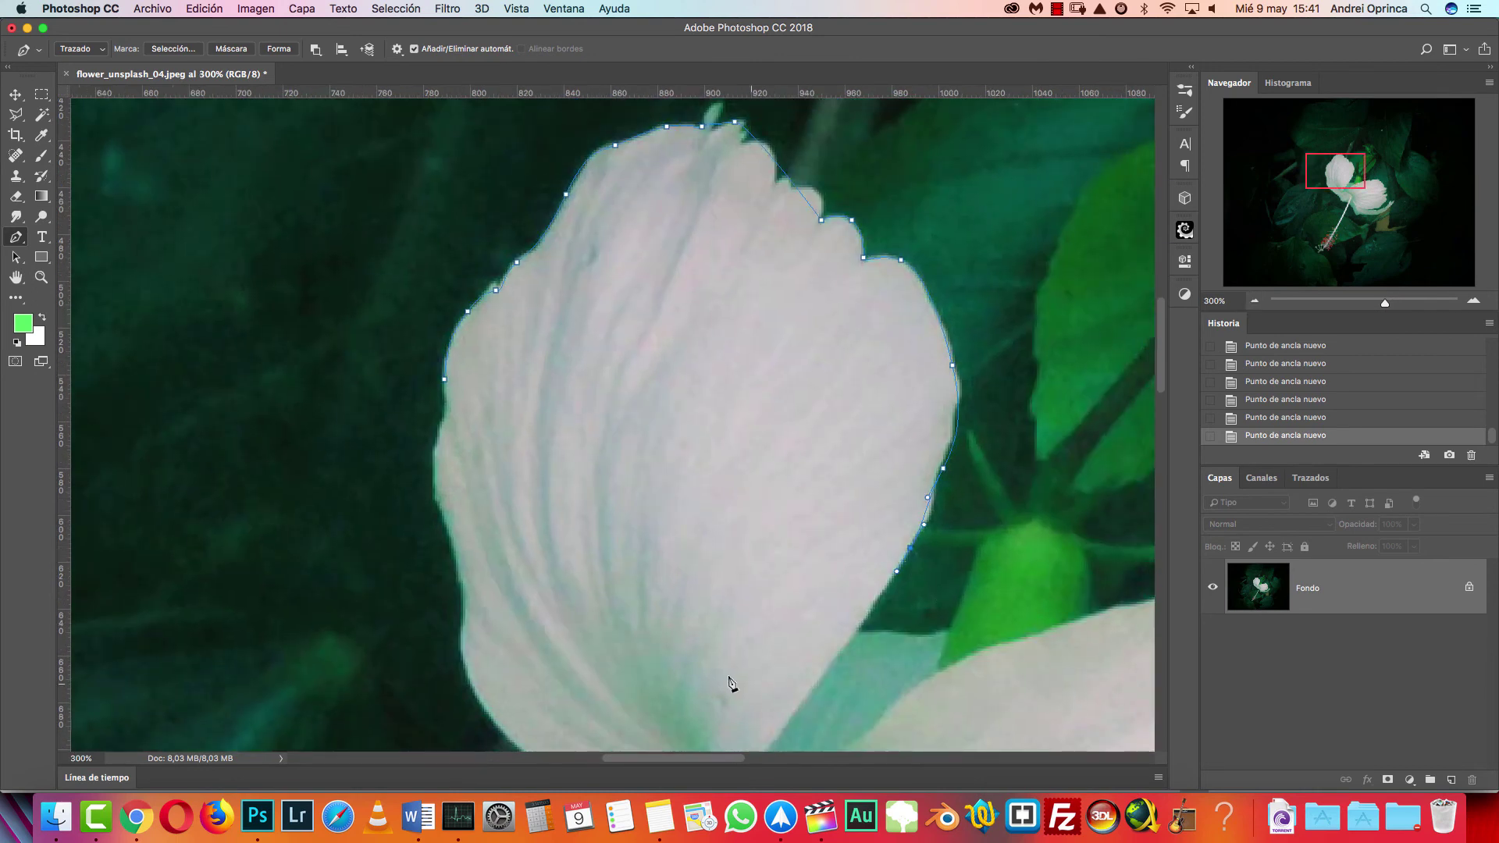
left_click(469, 532)
left_click(445, 468)
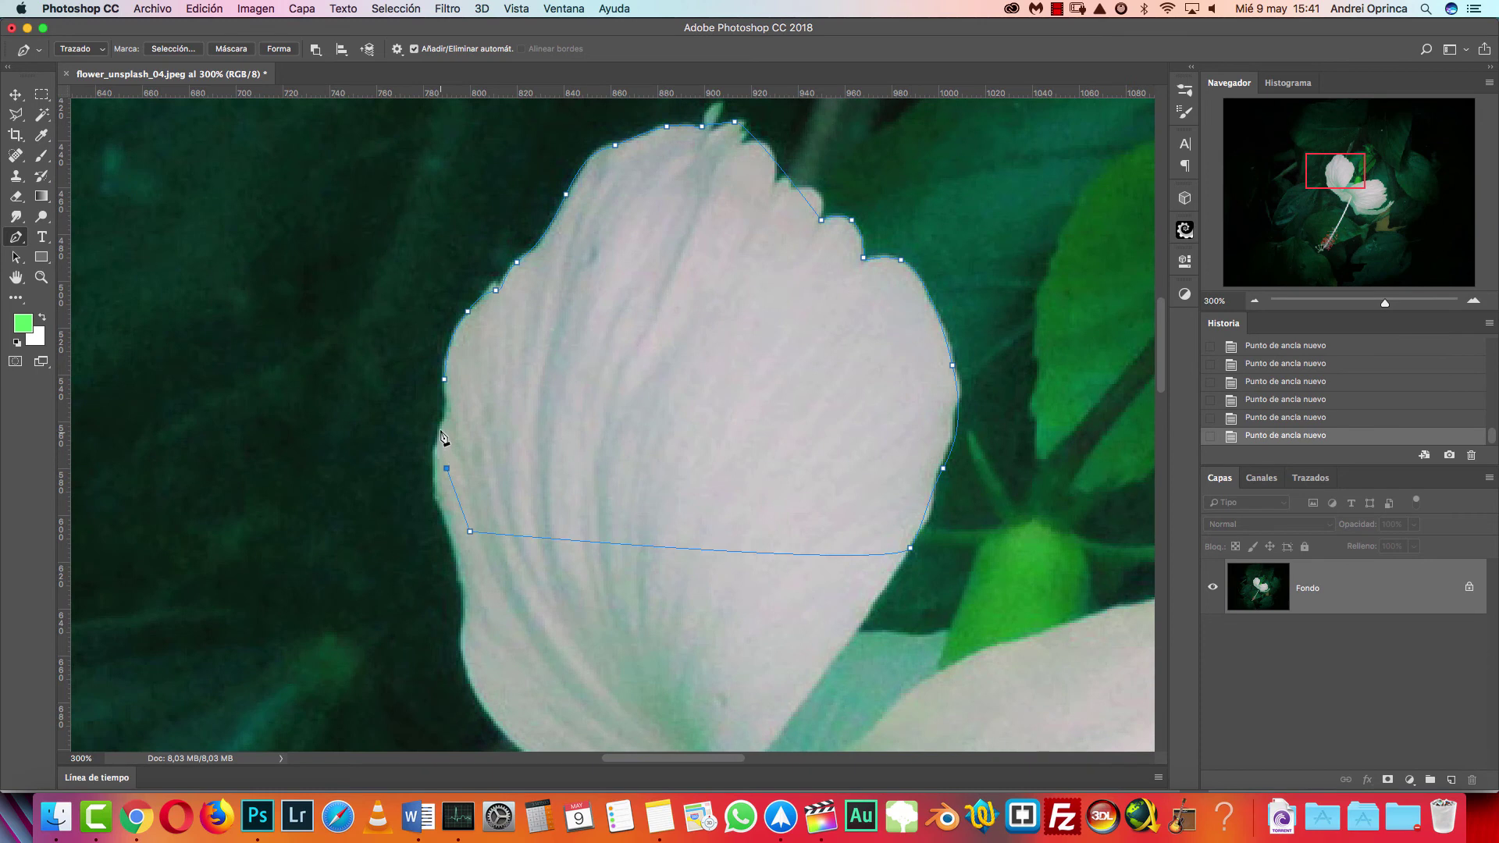
left_click(445, 381)
key("alt+super+z")
key("alt+super+z")
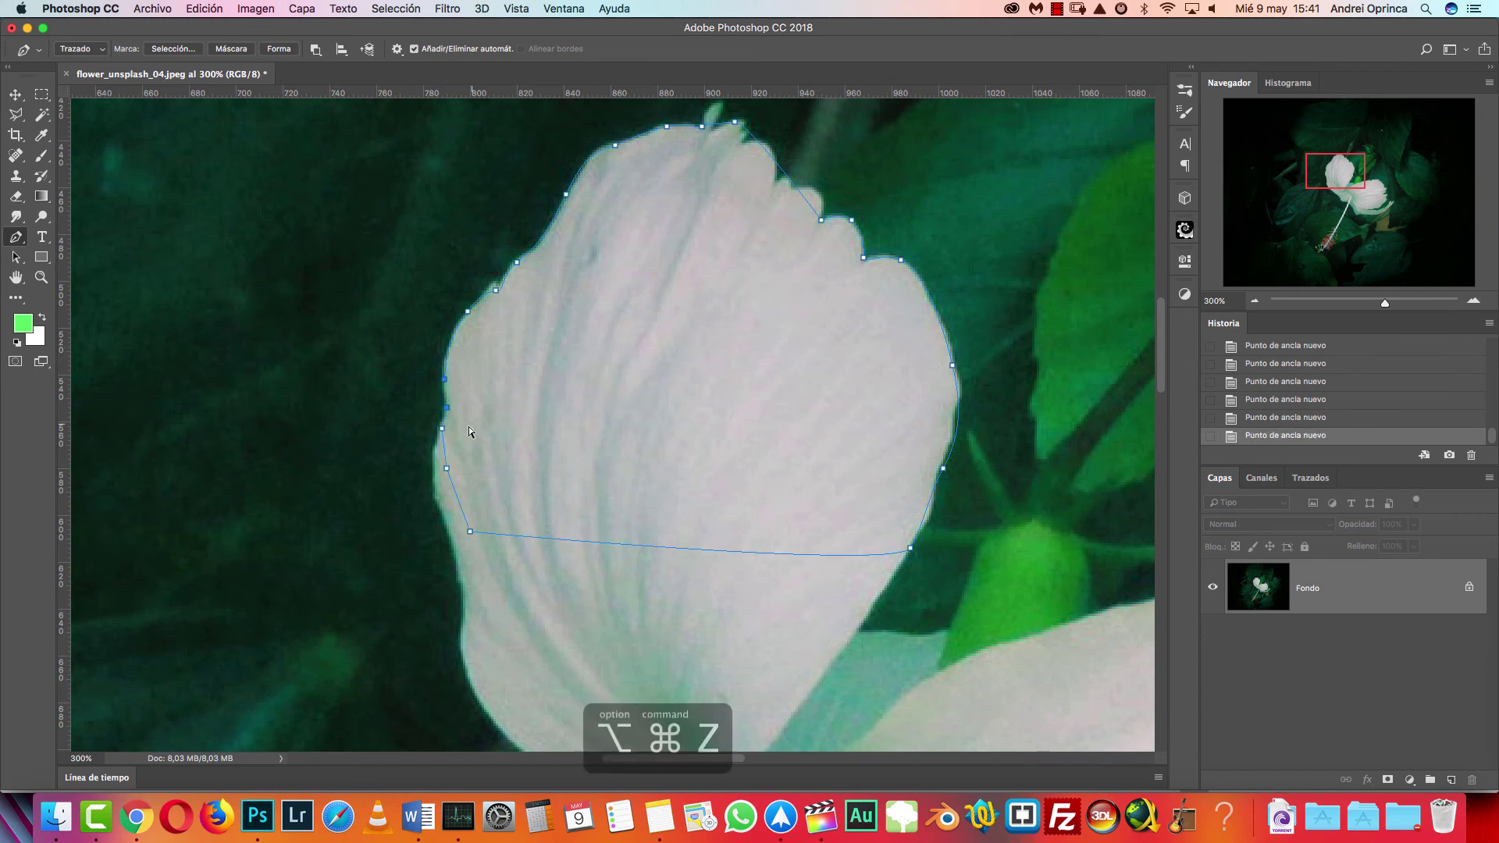
key("alt+super+z")
key("shift+super+z")
key("shift+super+z")
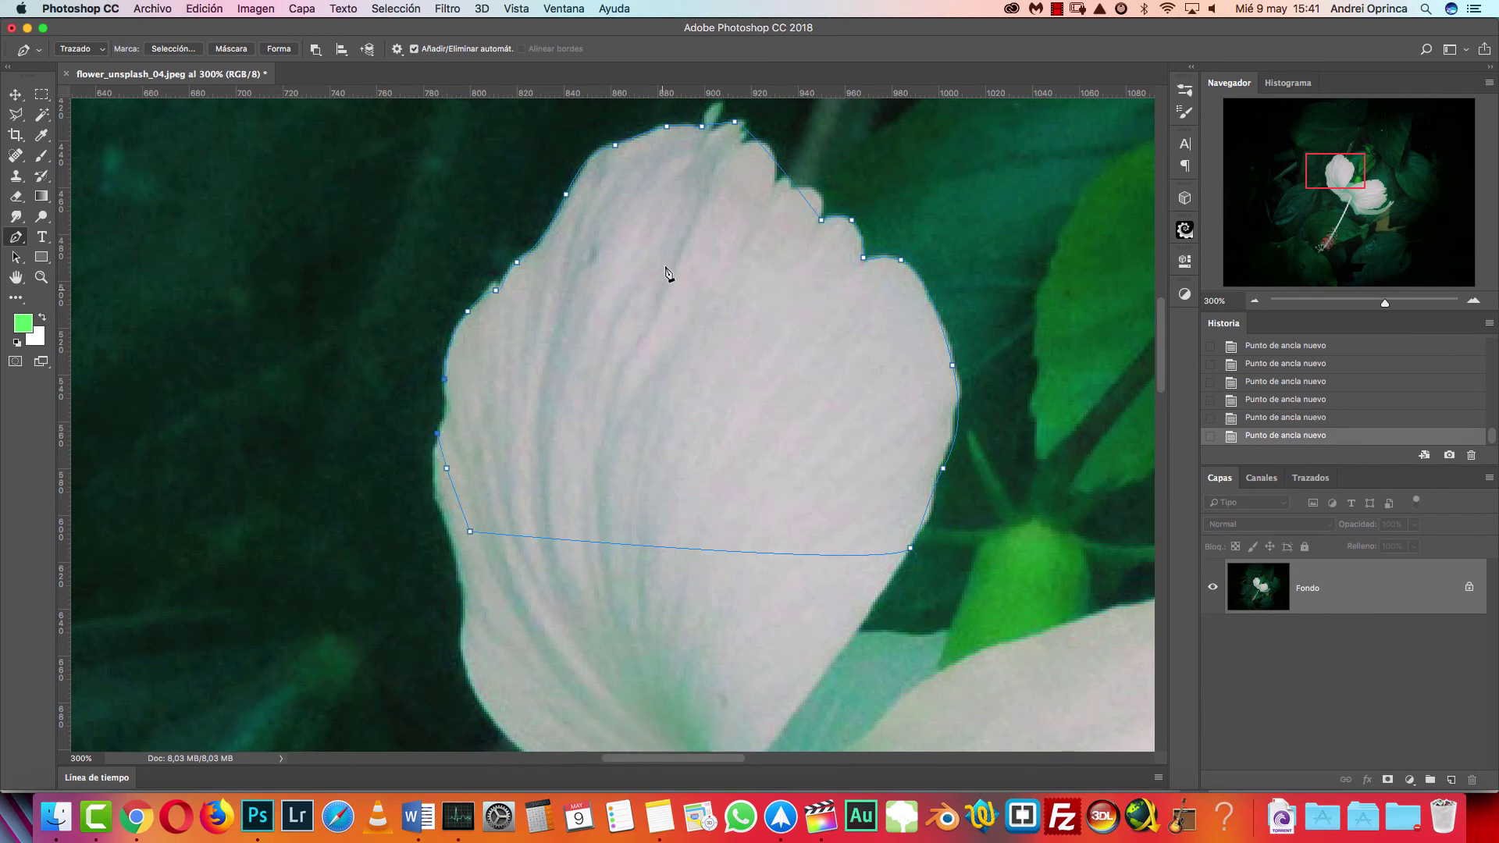
Try creating a vector mask from the petal path and undo it.
right_click(676, 312)
left_click(679, 319)
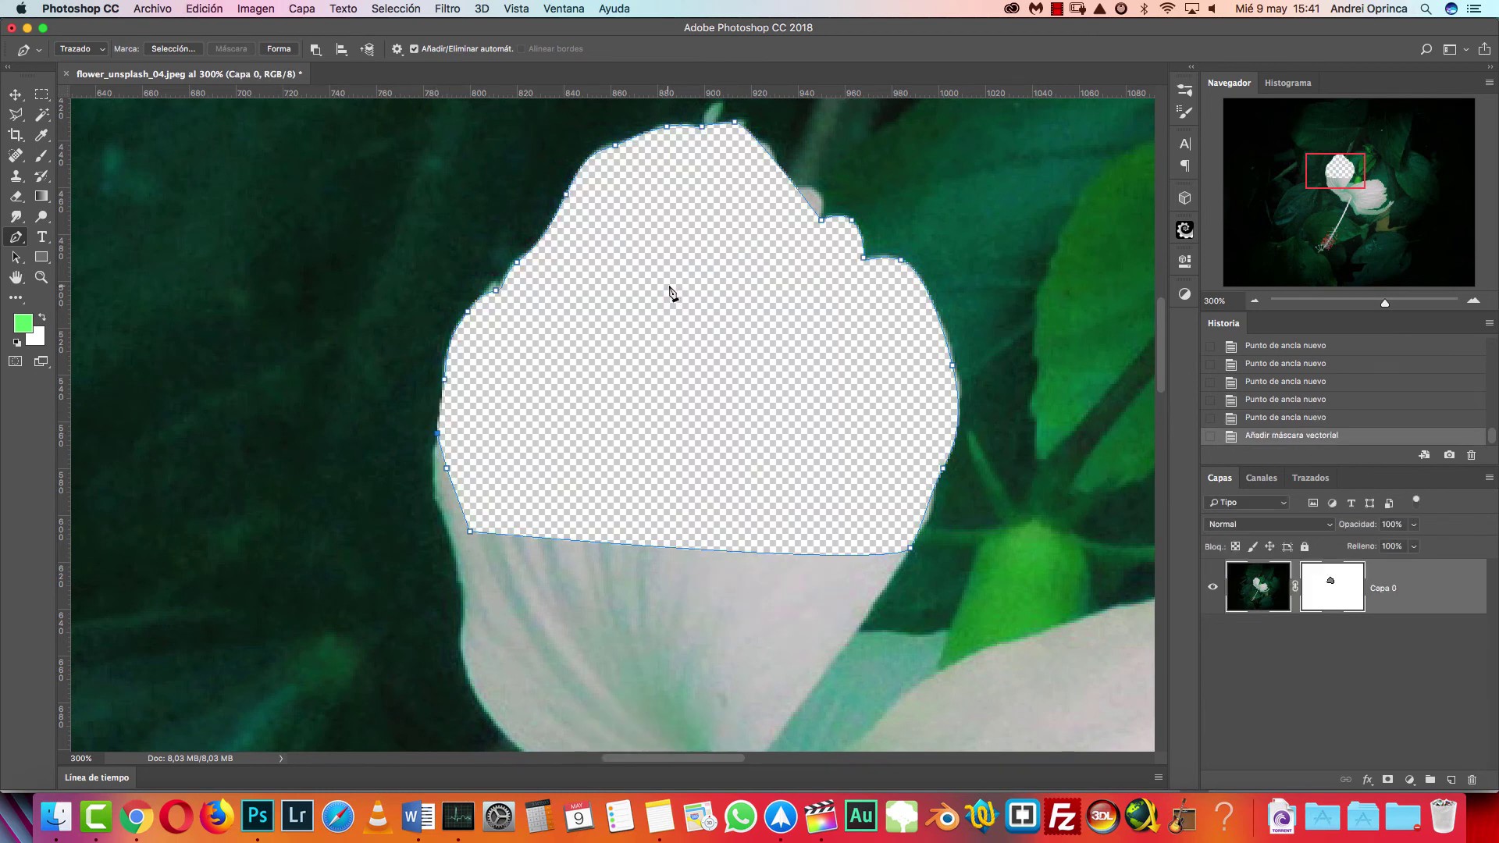
key("super+z")
Make a new selection from the petal path with a 0-pixel feather radius and Suavizado enabled.
right_click(671, 289)
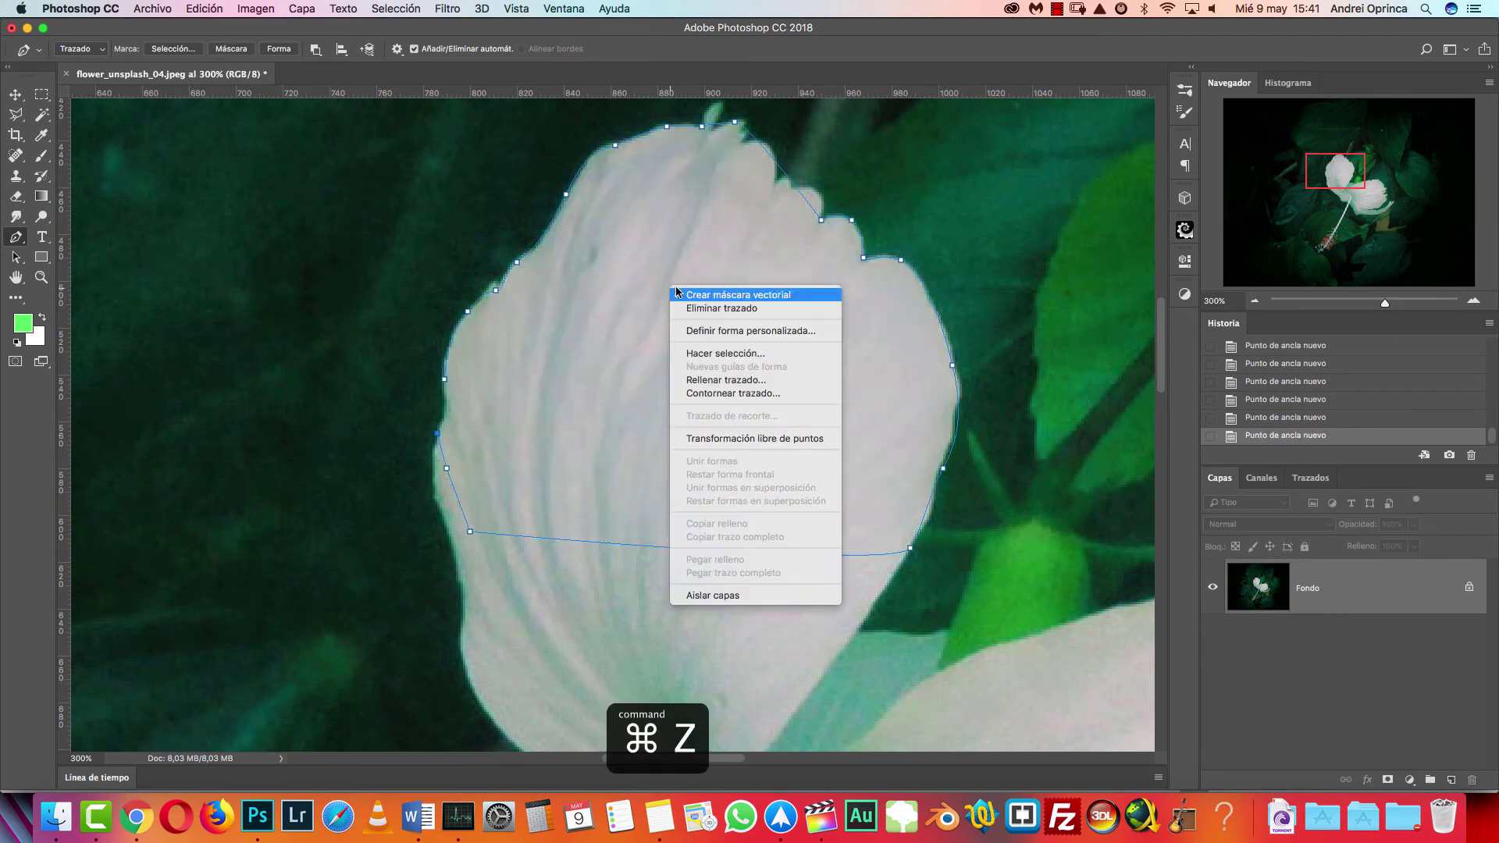
left_click(725, 357)
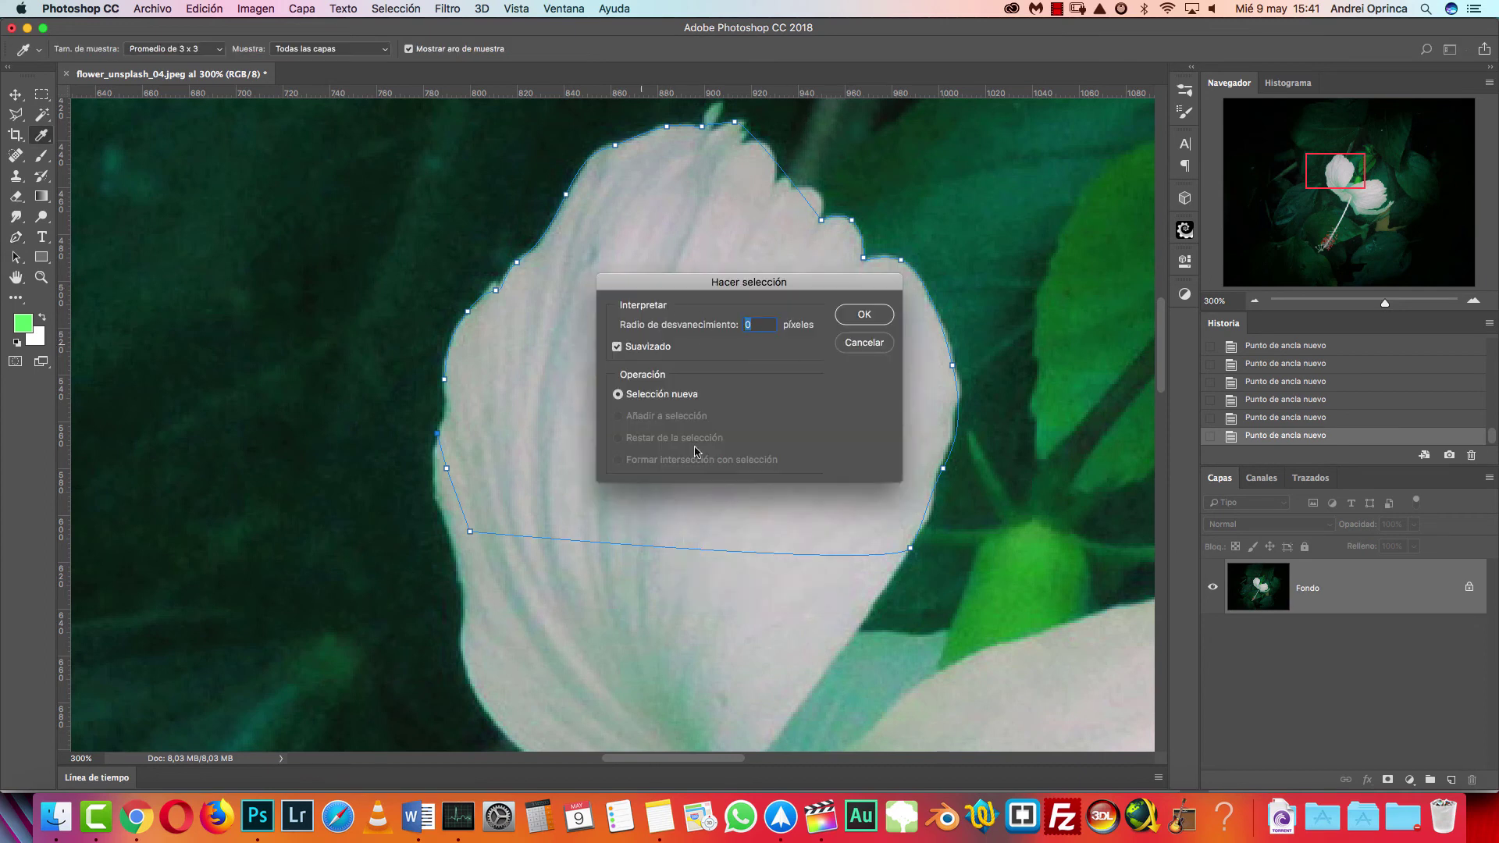
left_click(864, 315)
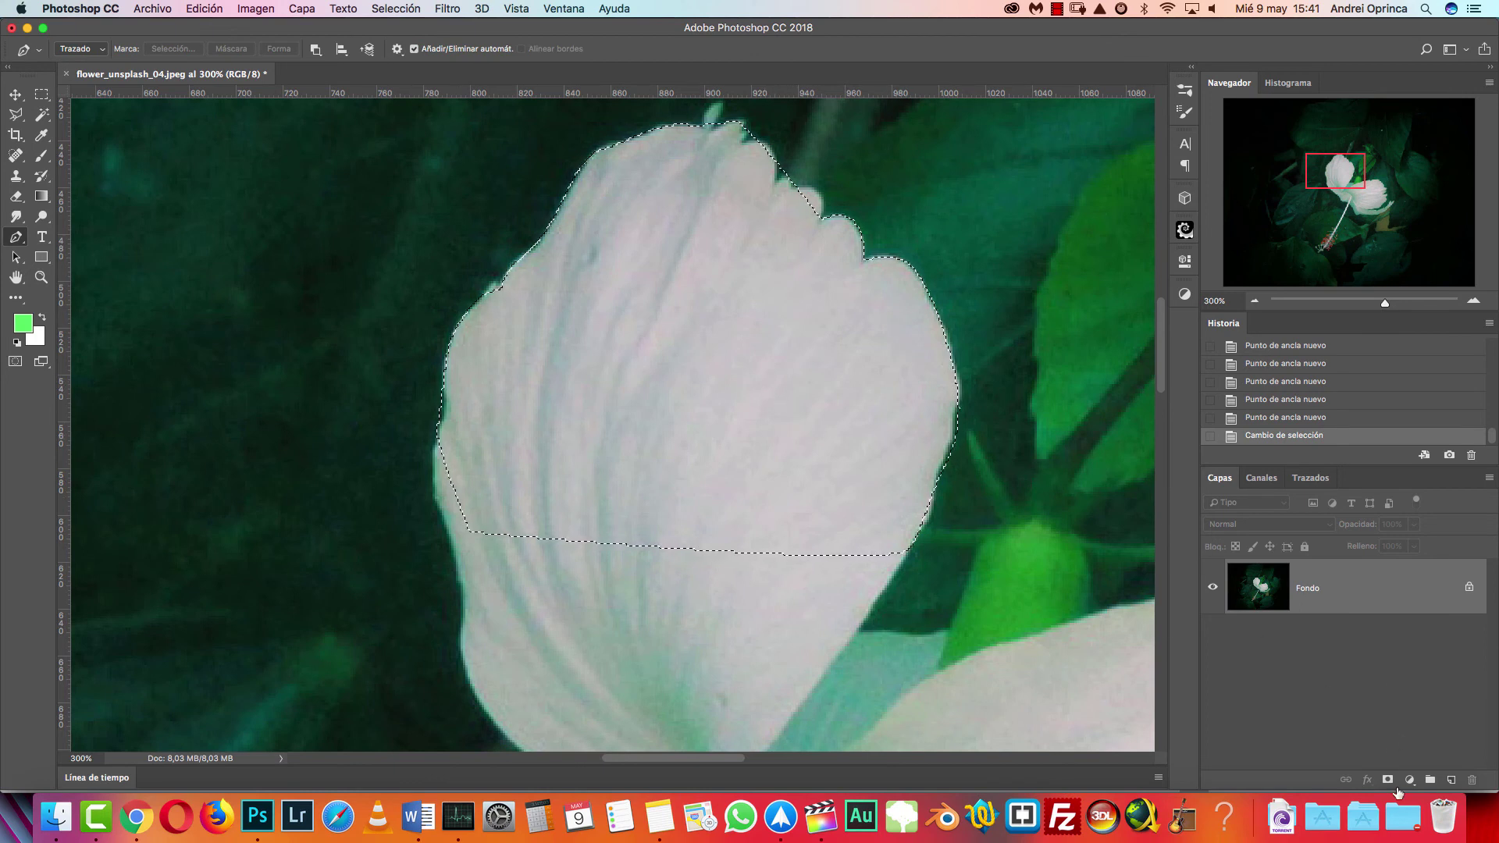
Add a layer mask that hides the selected petal area, and invert the mask so only that area shows.
left_click(1387, 779, "alt")
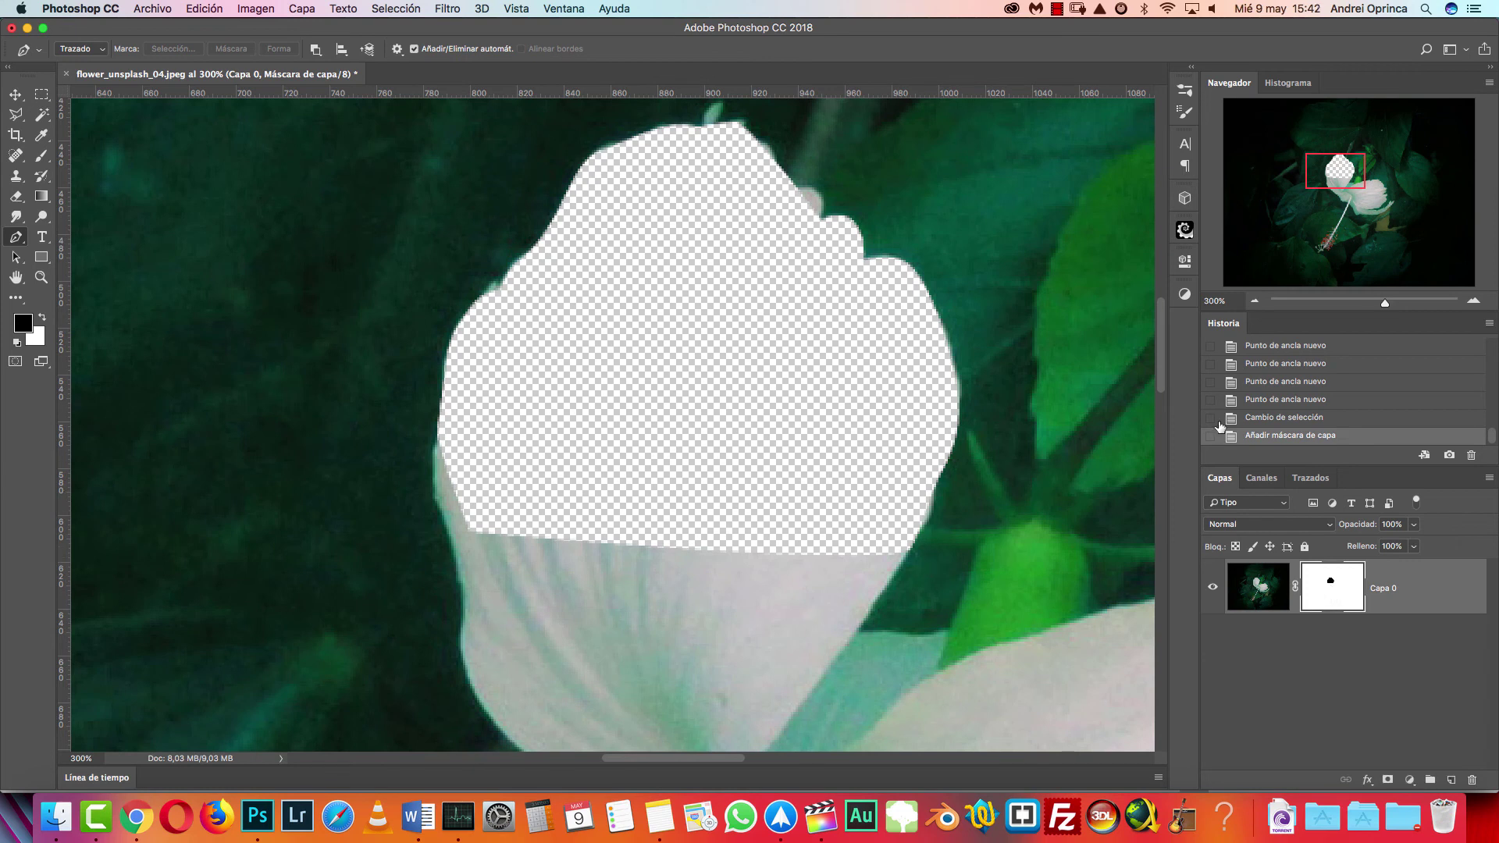
key("super+i")
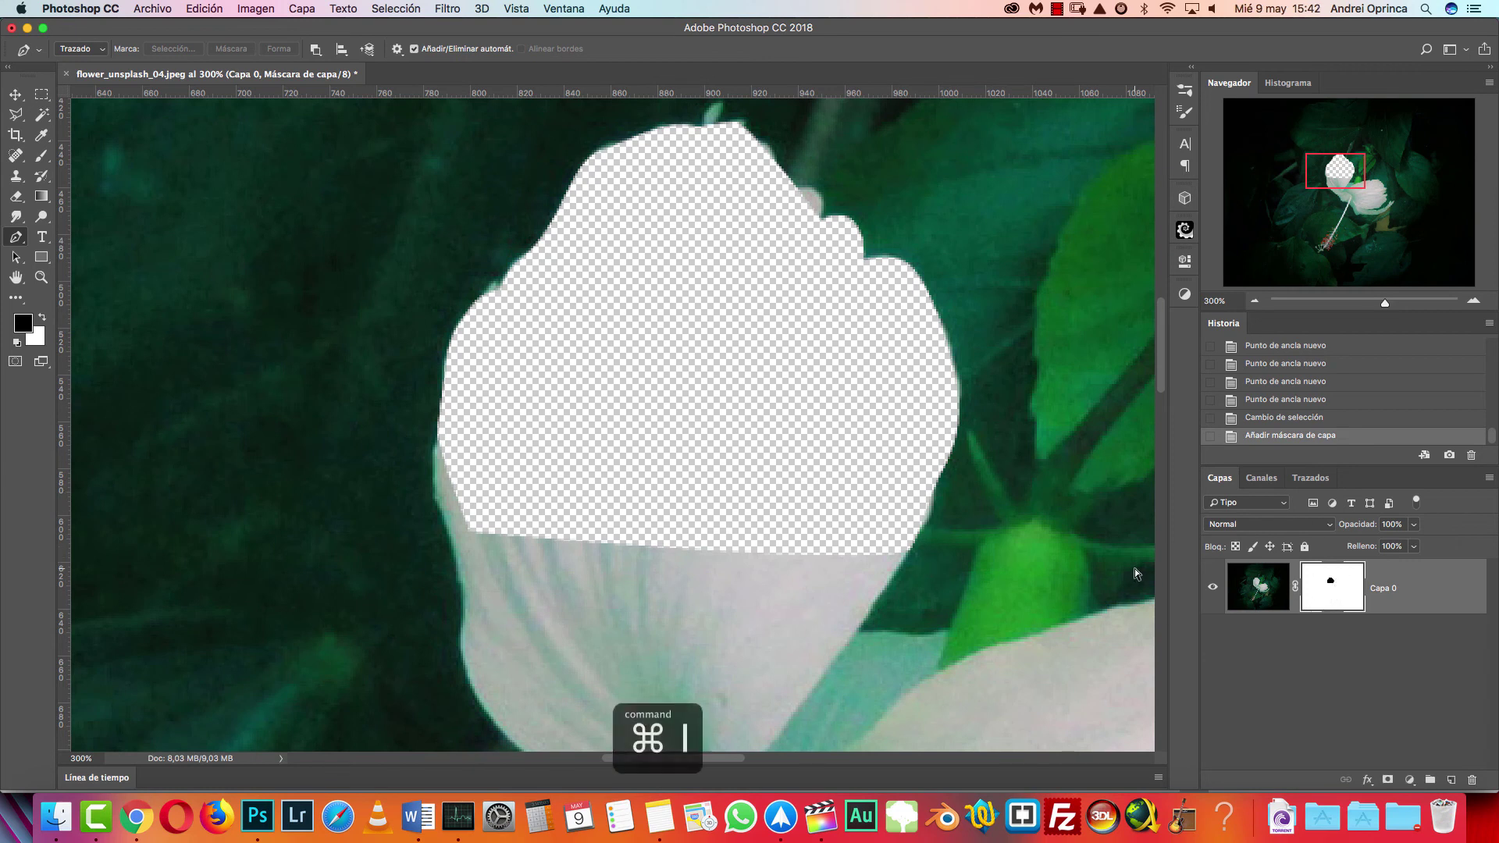
left_click(1253, 301)
left_click(1254, 301)
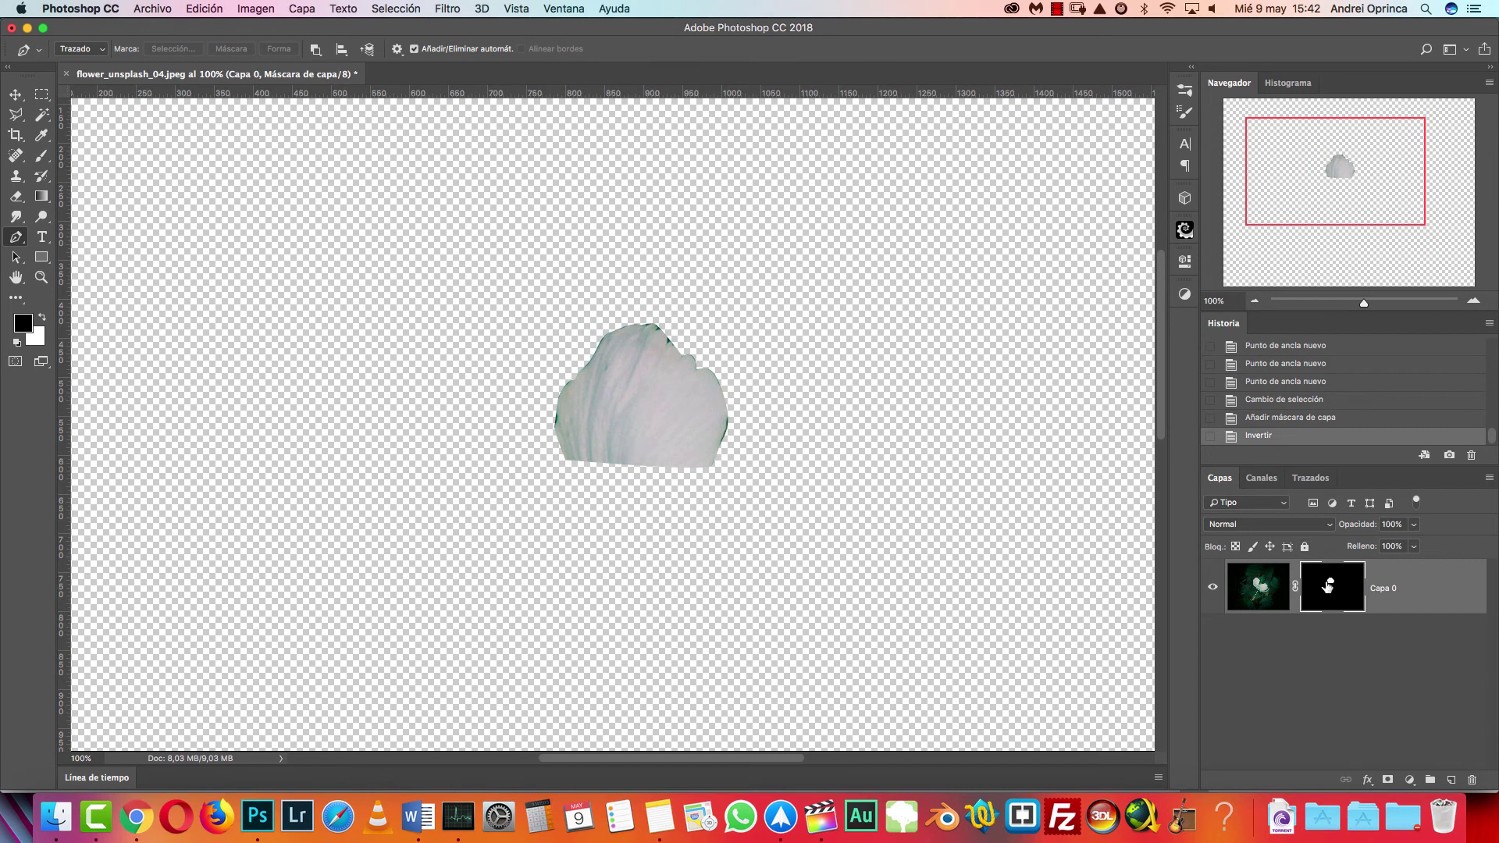
View the layer mask on its own in the canvas, and delete the mask from the layer without applying it.
left_click(1318, 596, "alt")
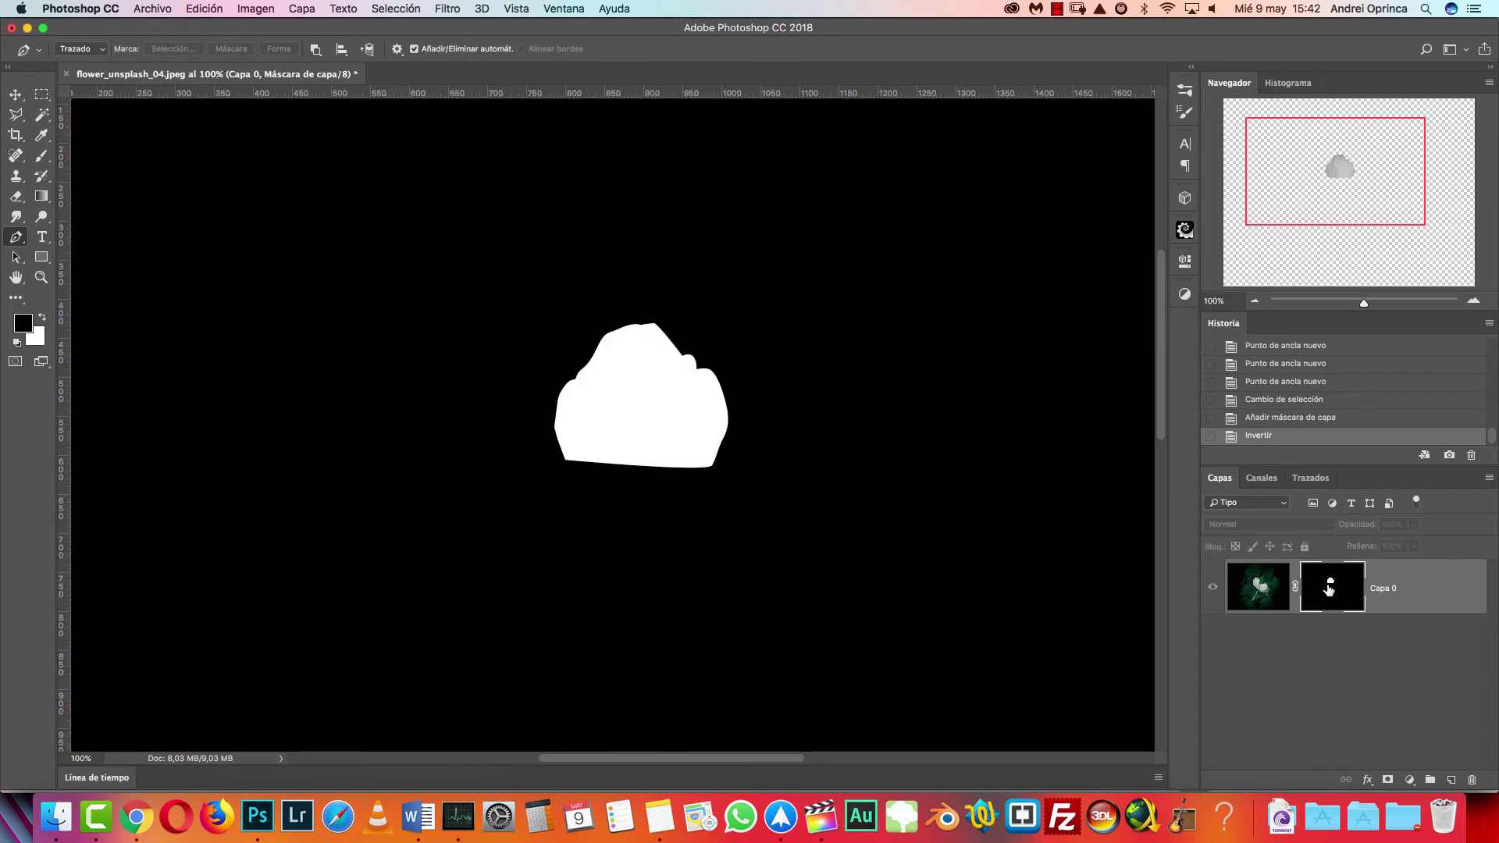
key("super+1")
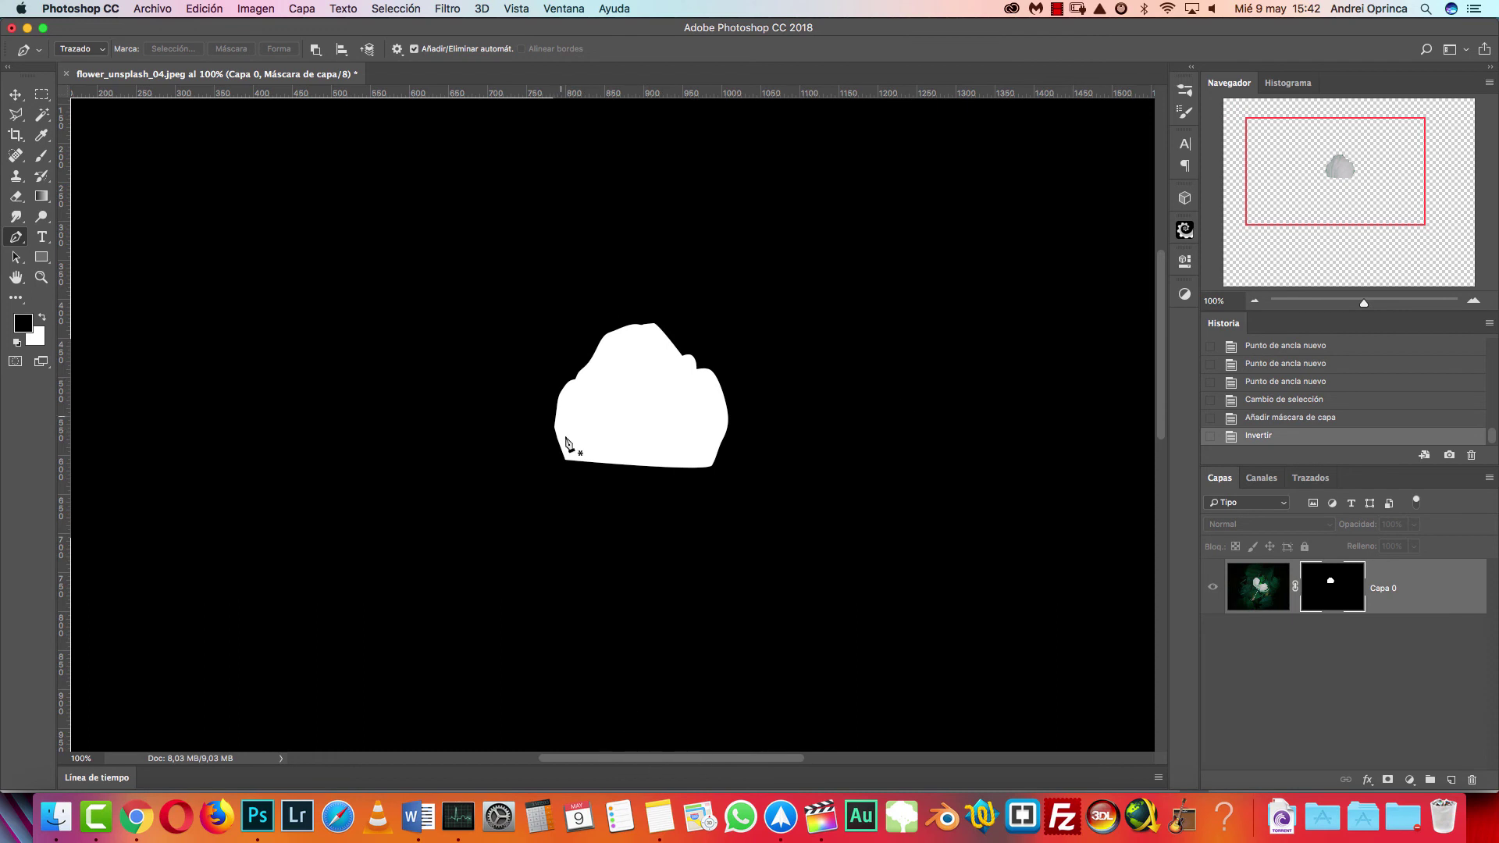
left_click(1334, 597)
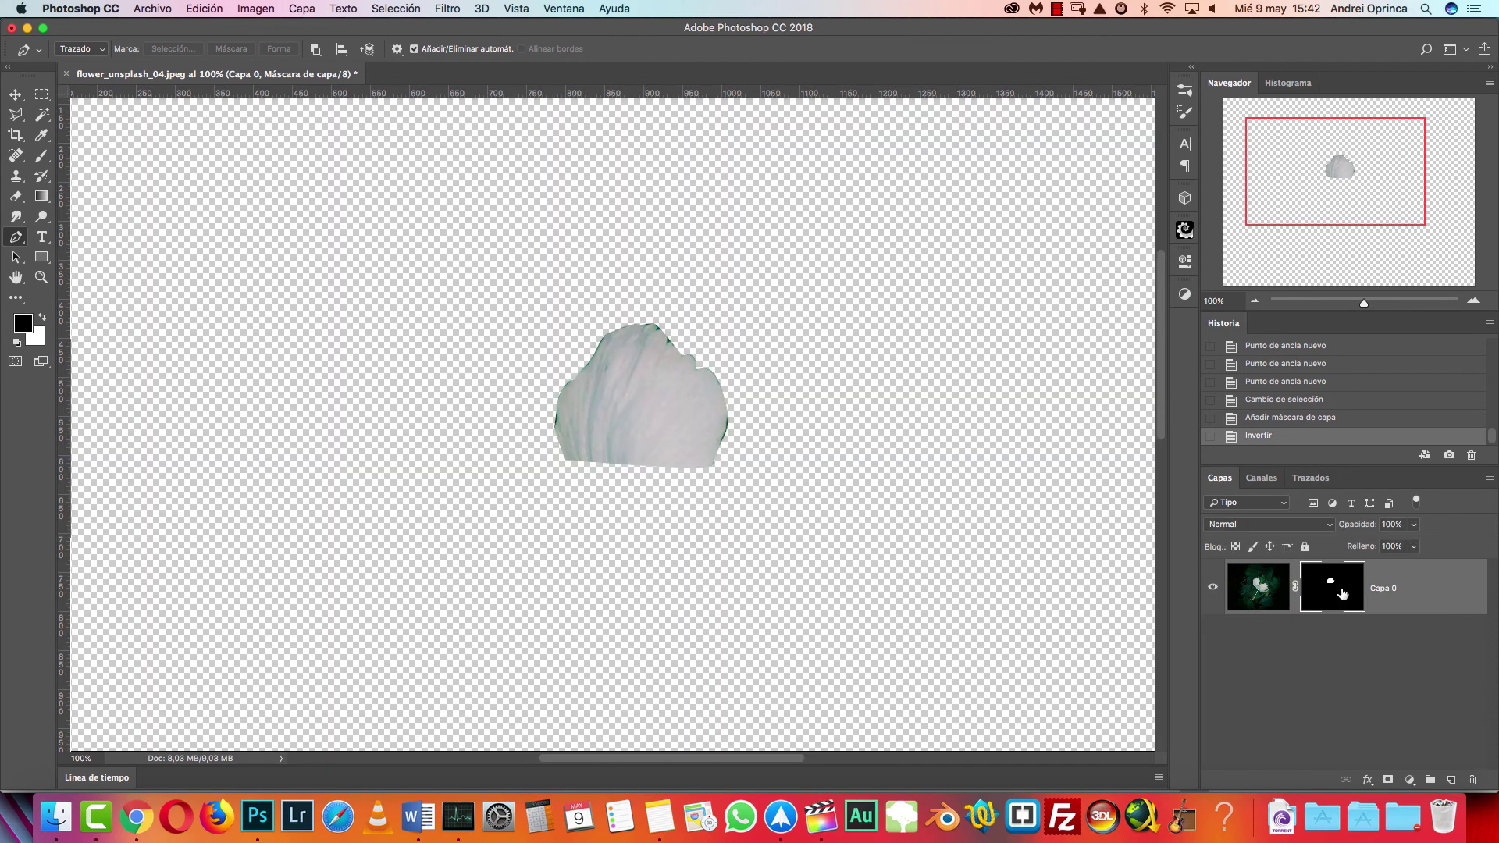
left_click_drag(1344, 592, 1471, 779)
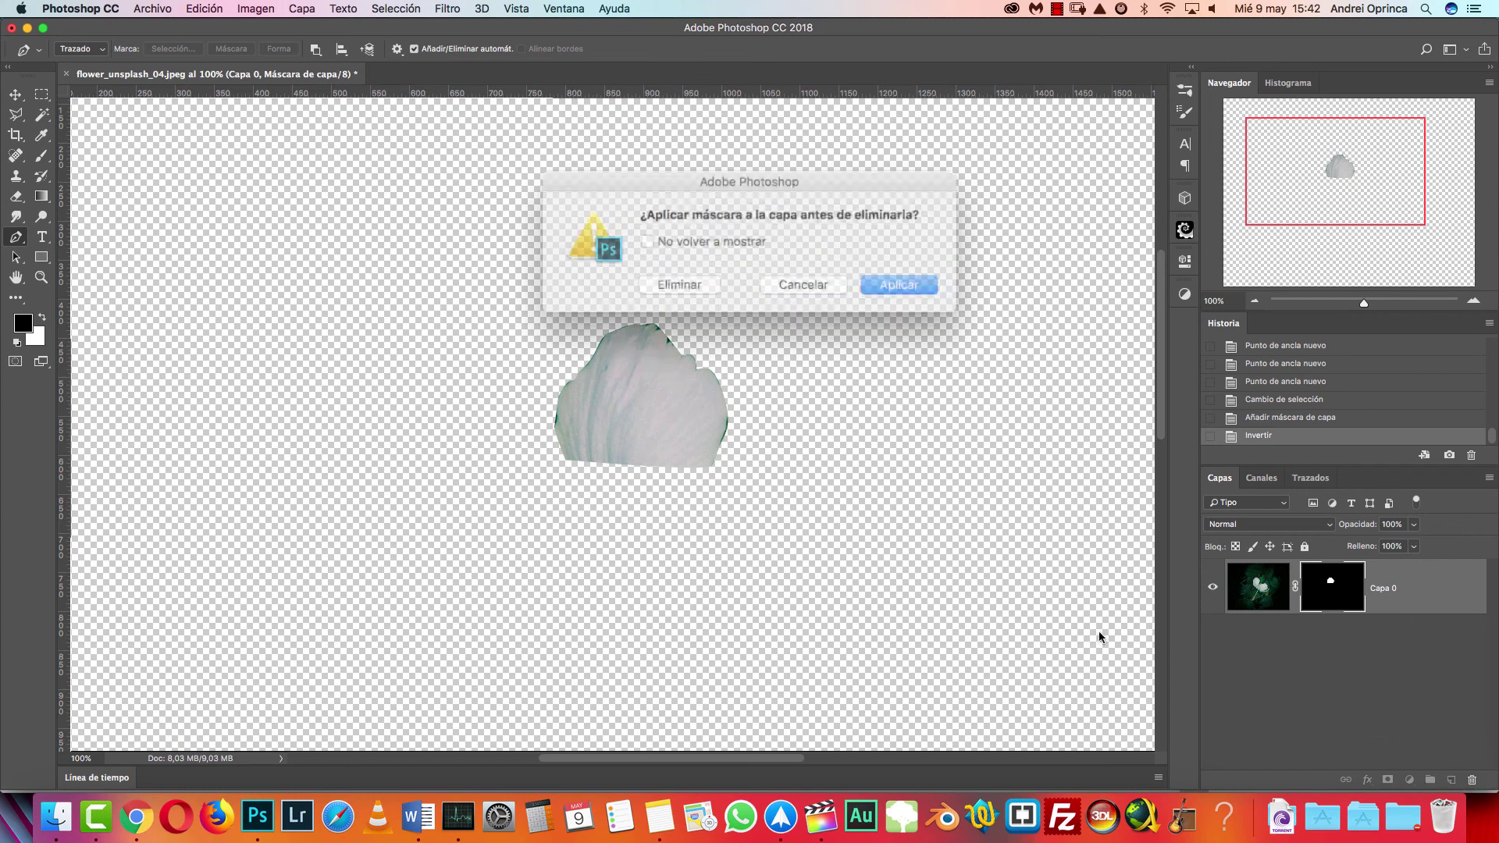
left_click(706, 278)
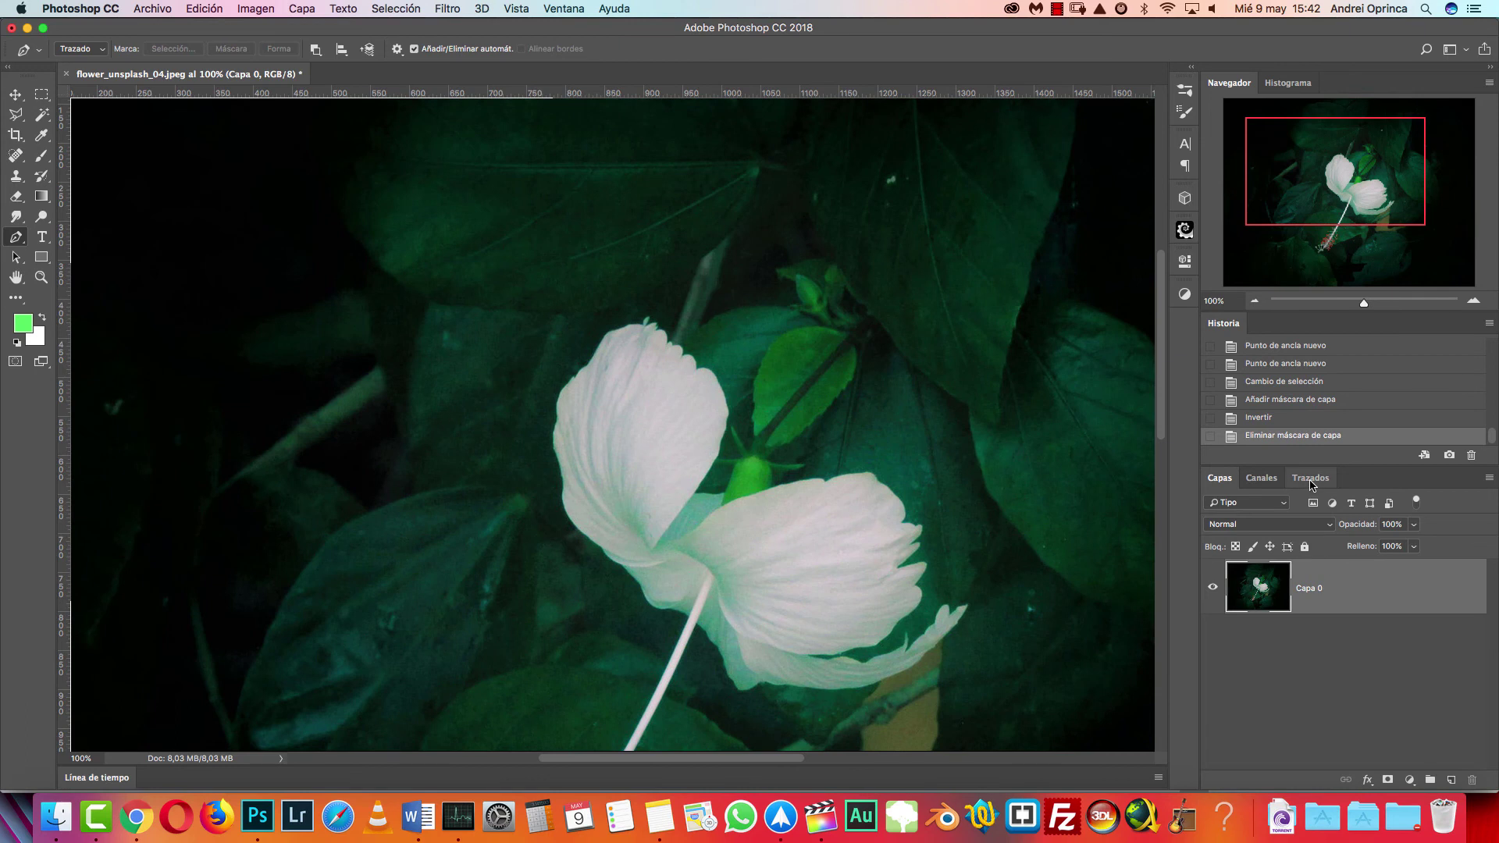
Activate the Trazado de trabajo path and load it as a selection.
left_click(1312, 483)
left_click(1219, 479)
left_click(1311, 479)
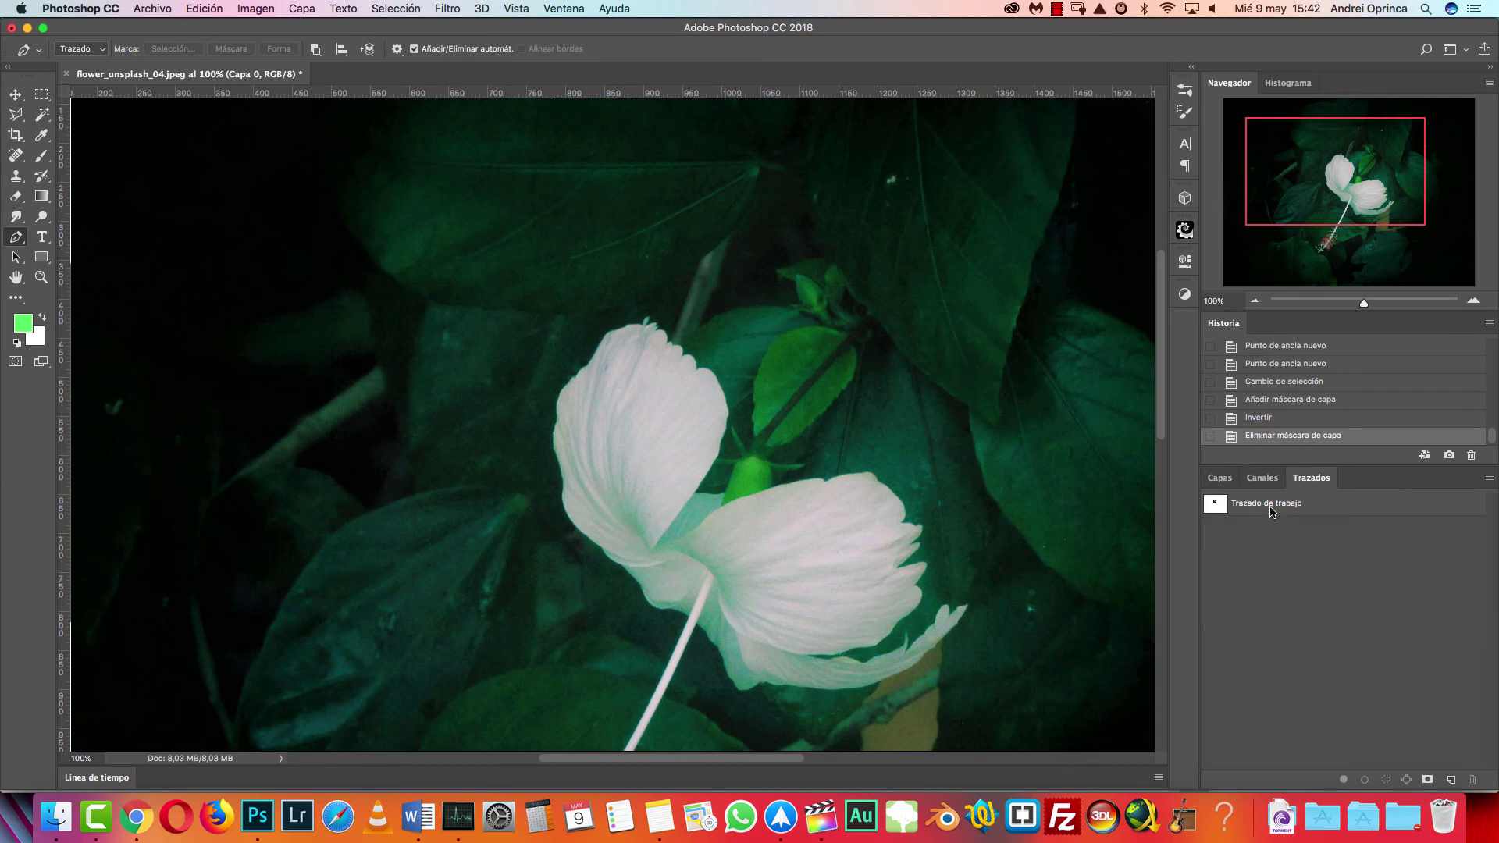
key("super+plus")
left_click(1270, 511)
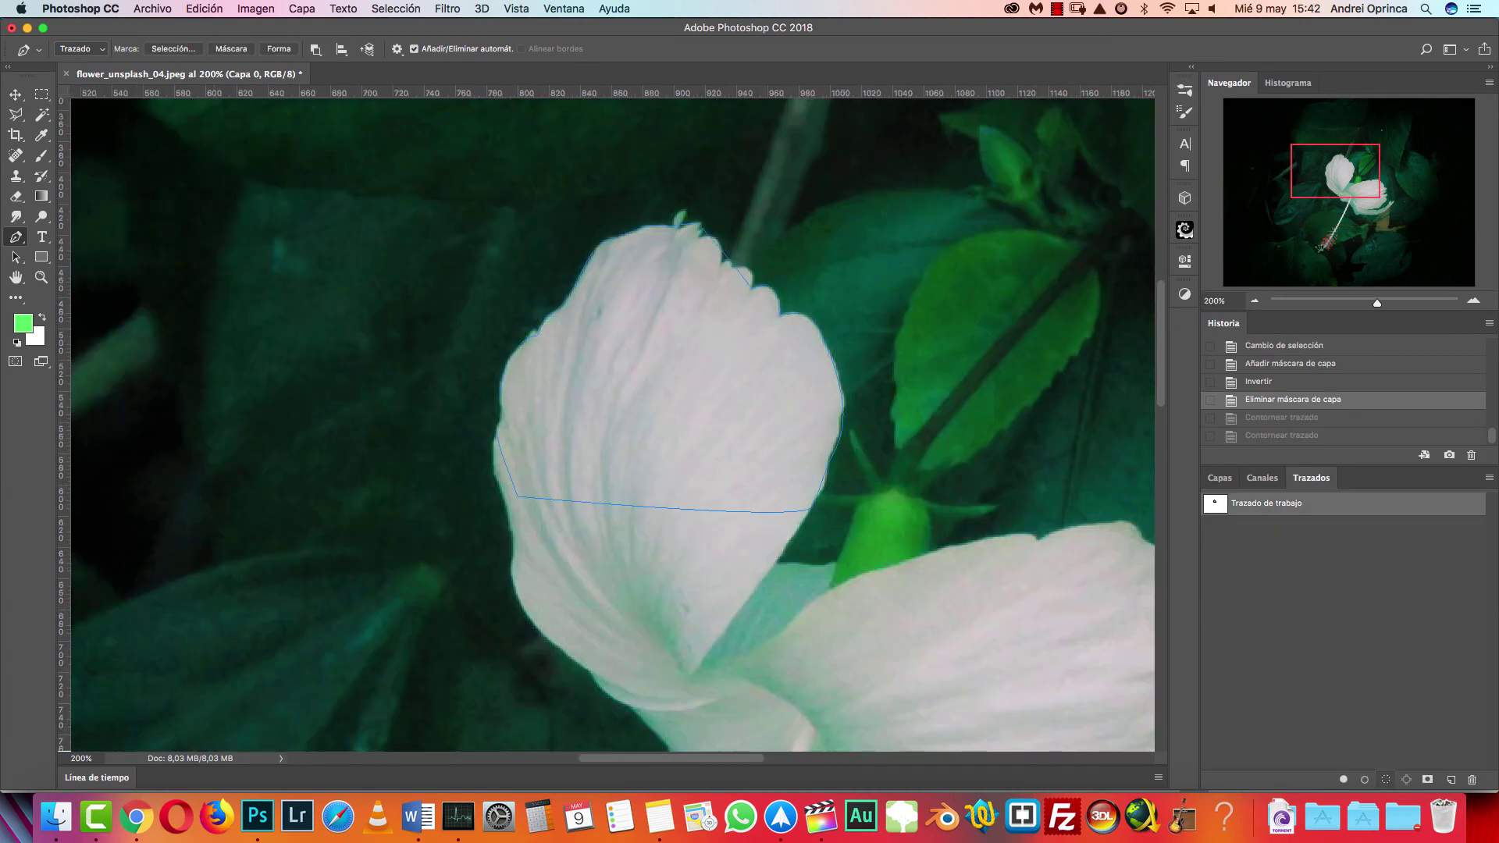
key("super+Return")
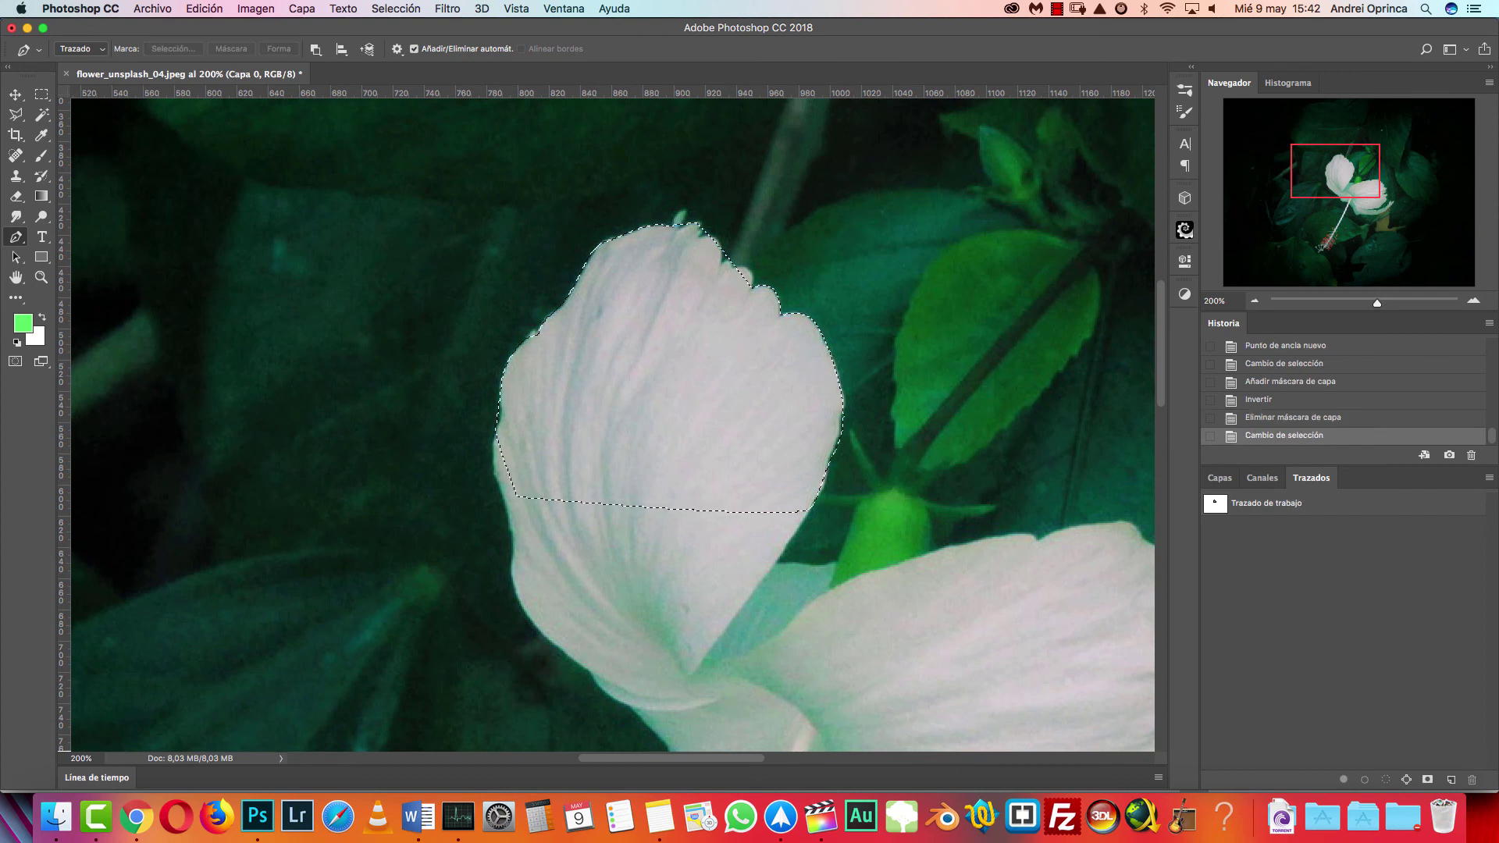
Delete the Trazado de trabajo path and clear the active selection.
left_click(1259, 505)
left_click(1219, 478)
left_click(1311, 478)
left_click(1313, 574)
left_click_drag(1288, 505, 1472, 780)
key("super+d")
Create a new empty path and undo its creation.
left_click(1451, 779)
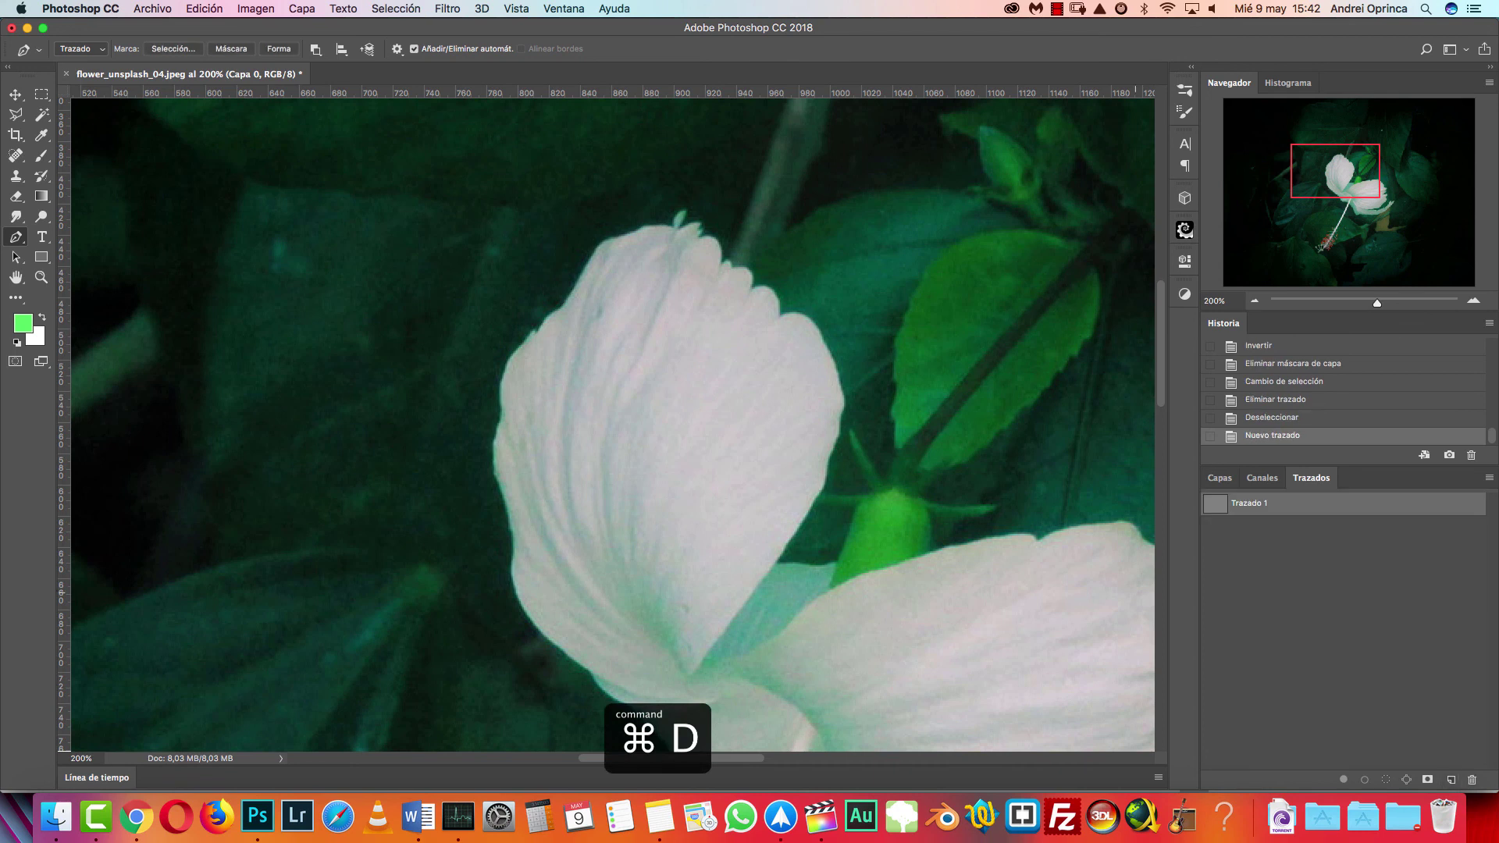
key("super+z")
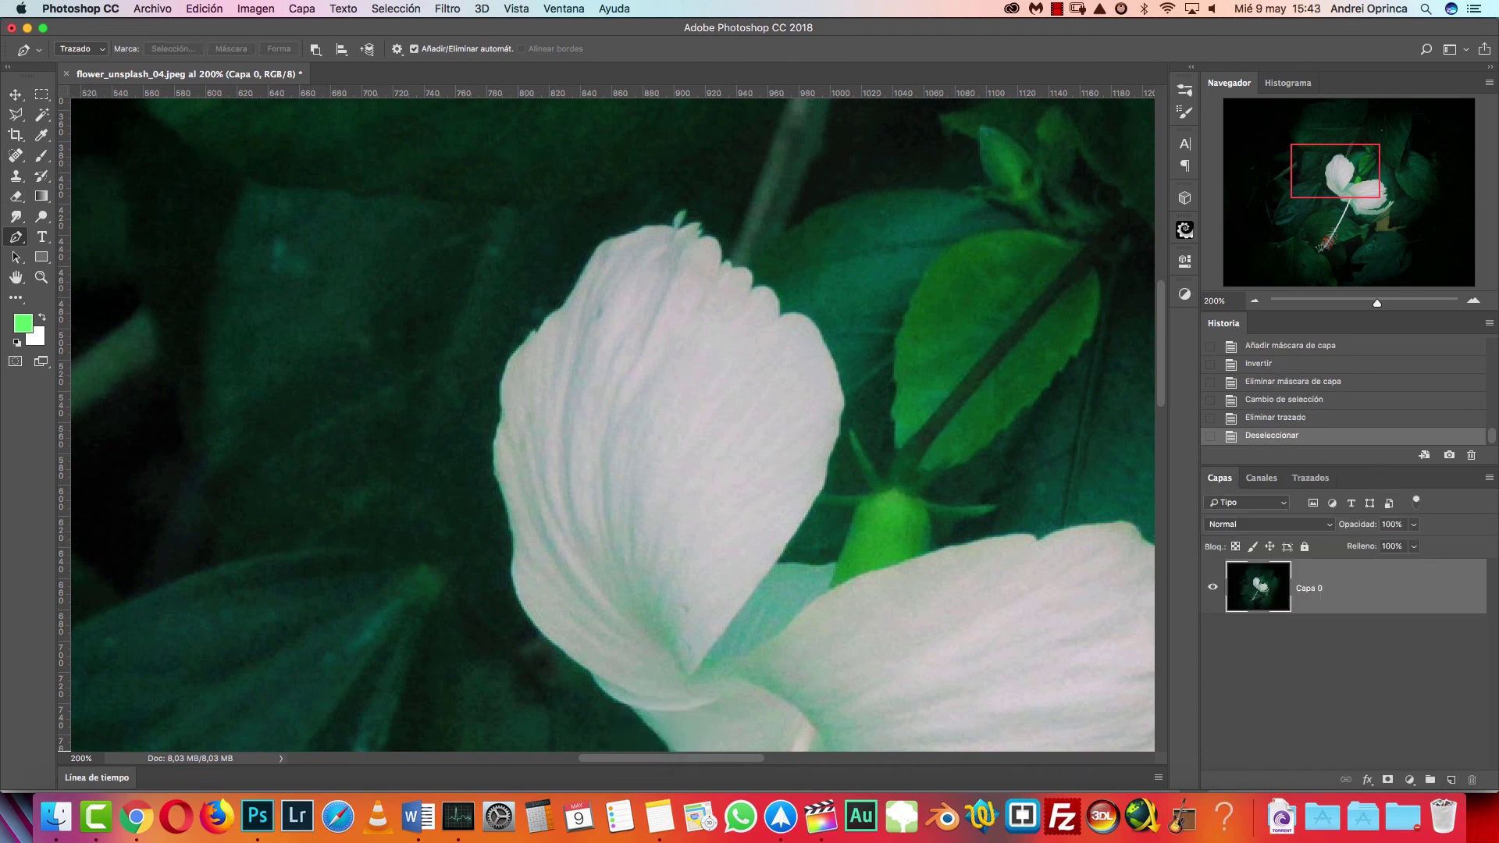
Compare the Pen tool's Trazado and Forma modes and set the tool to Forma.
left_click(99, 49)
left_click(86, 39)
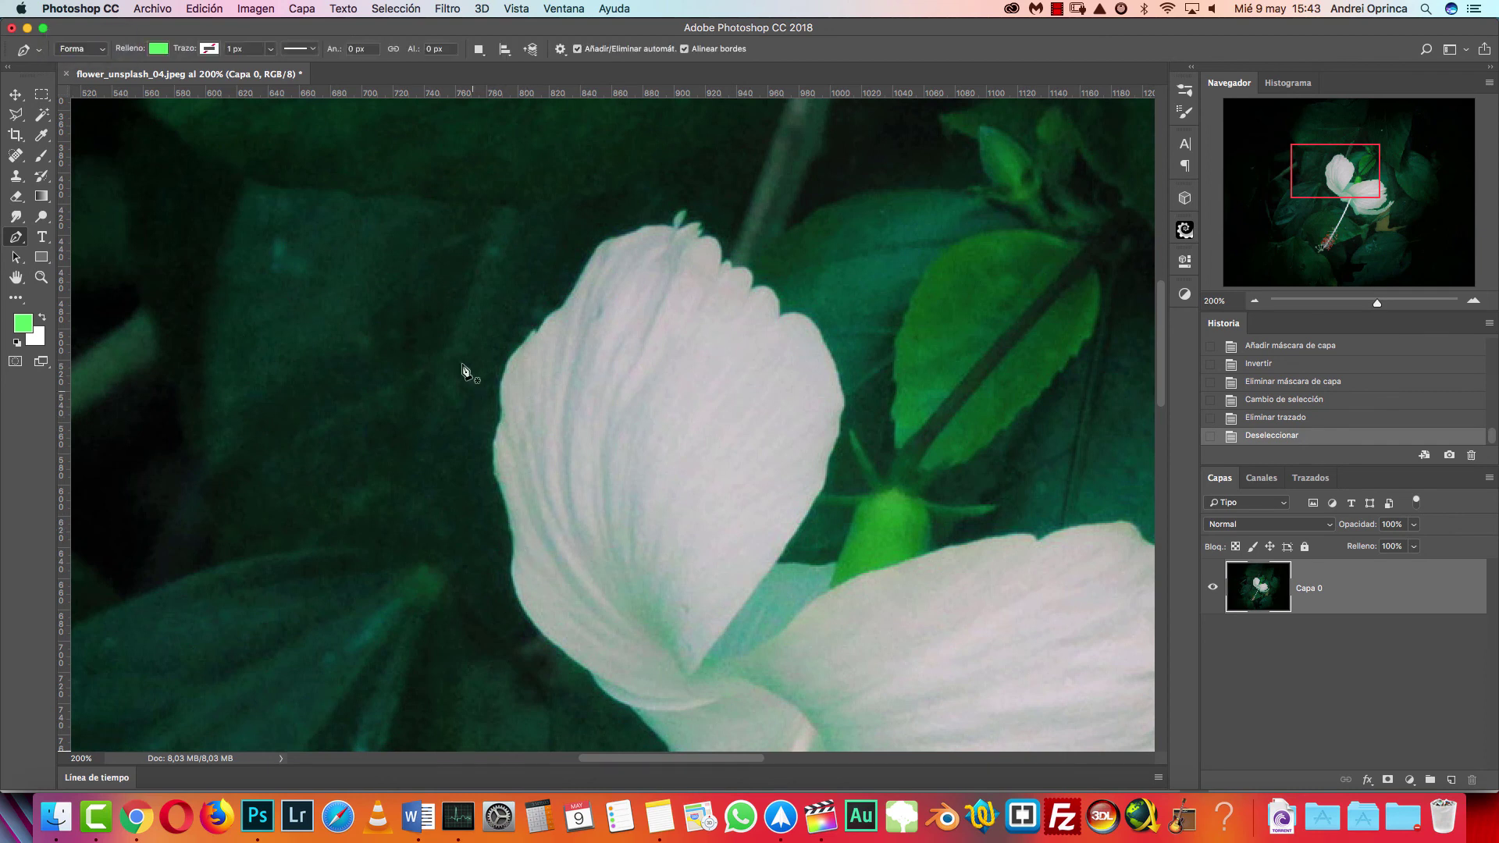
left_click(80, 48)
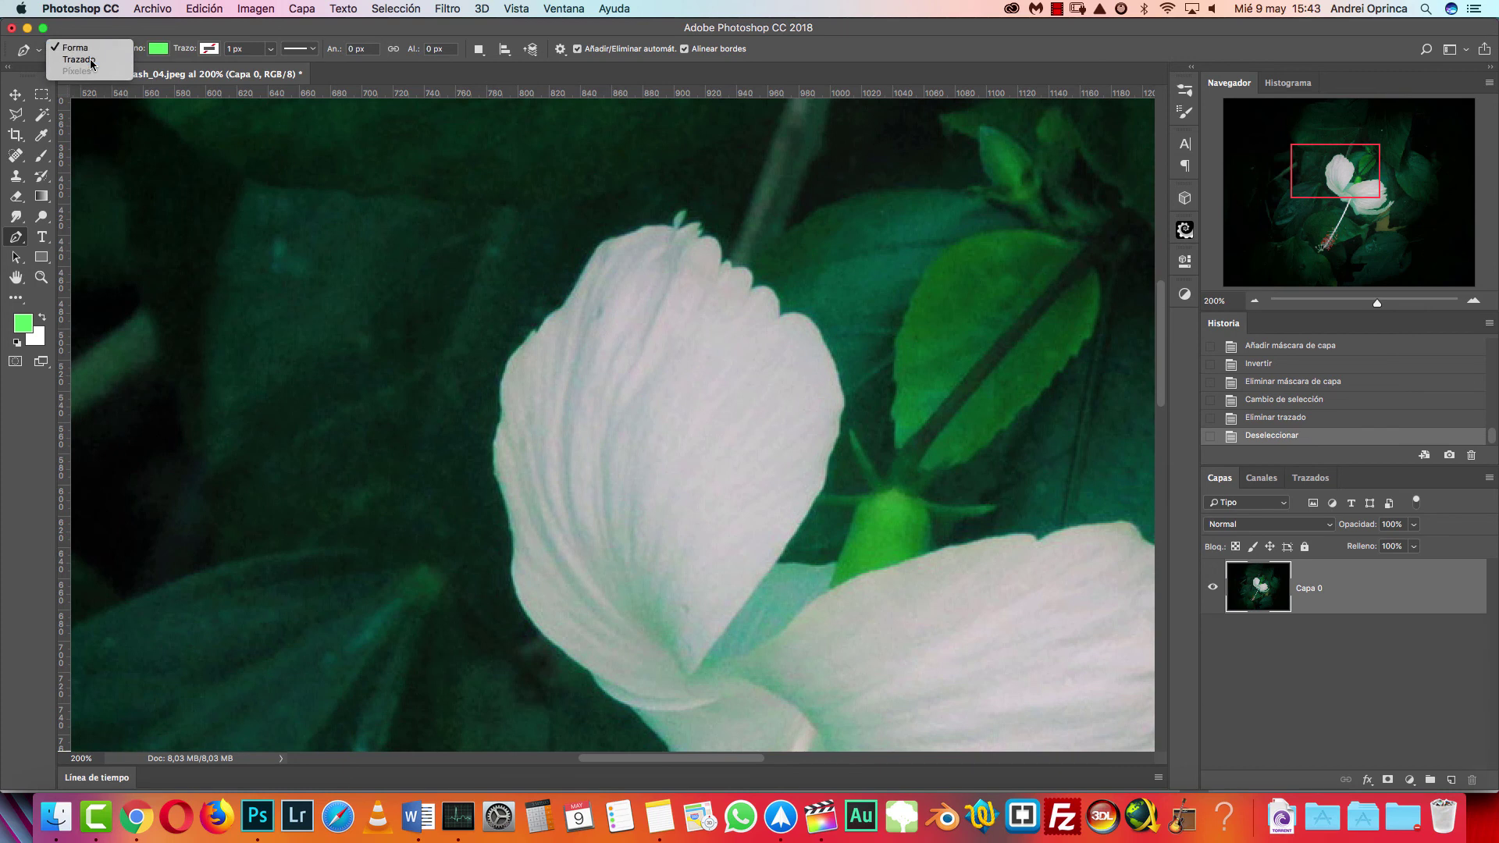
left_click(81, 60)
left_click(101, 51)
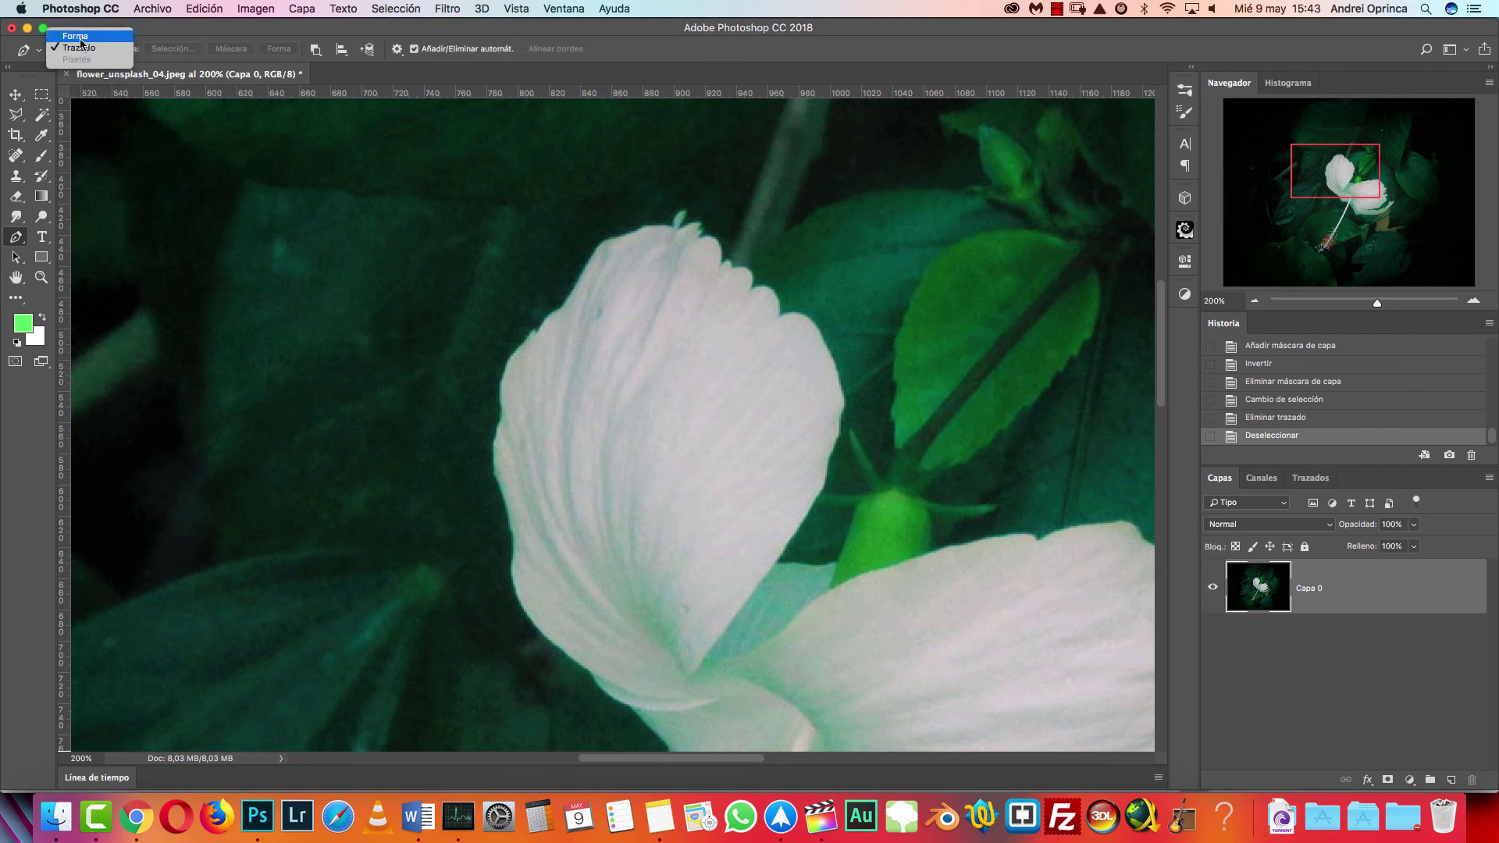
left_click(93, 39)
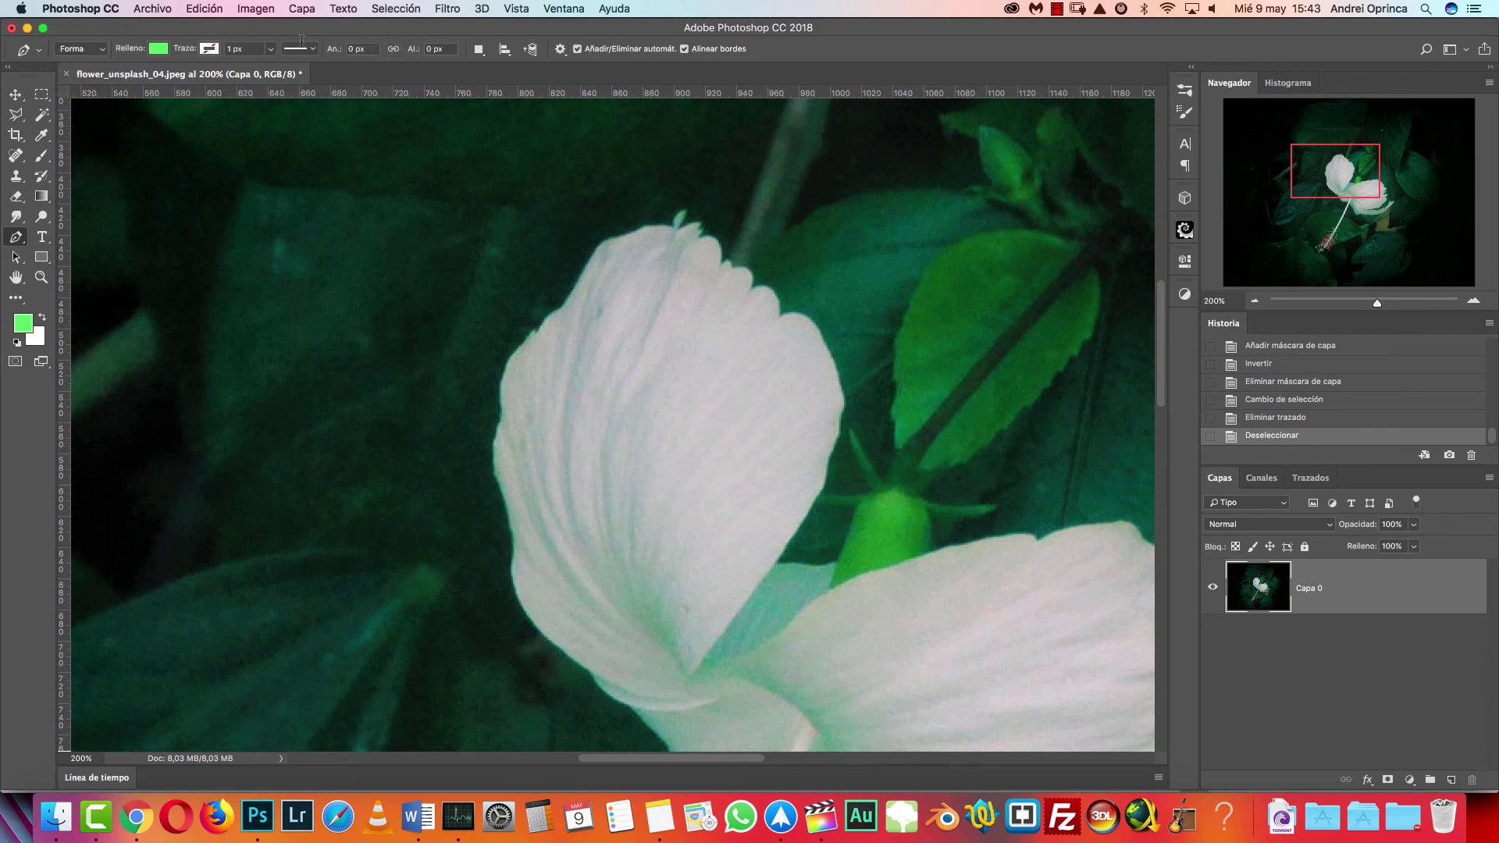
Set the shape fill to a muted green by changing the foreground colour to about 5faf66.
left_click(157, 48)
left_click(140, 162)
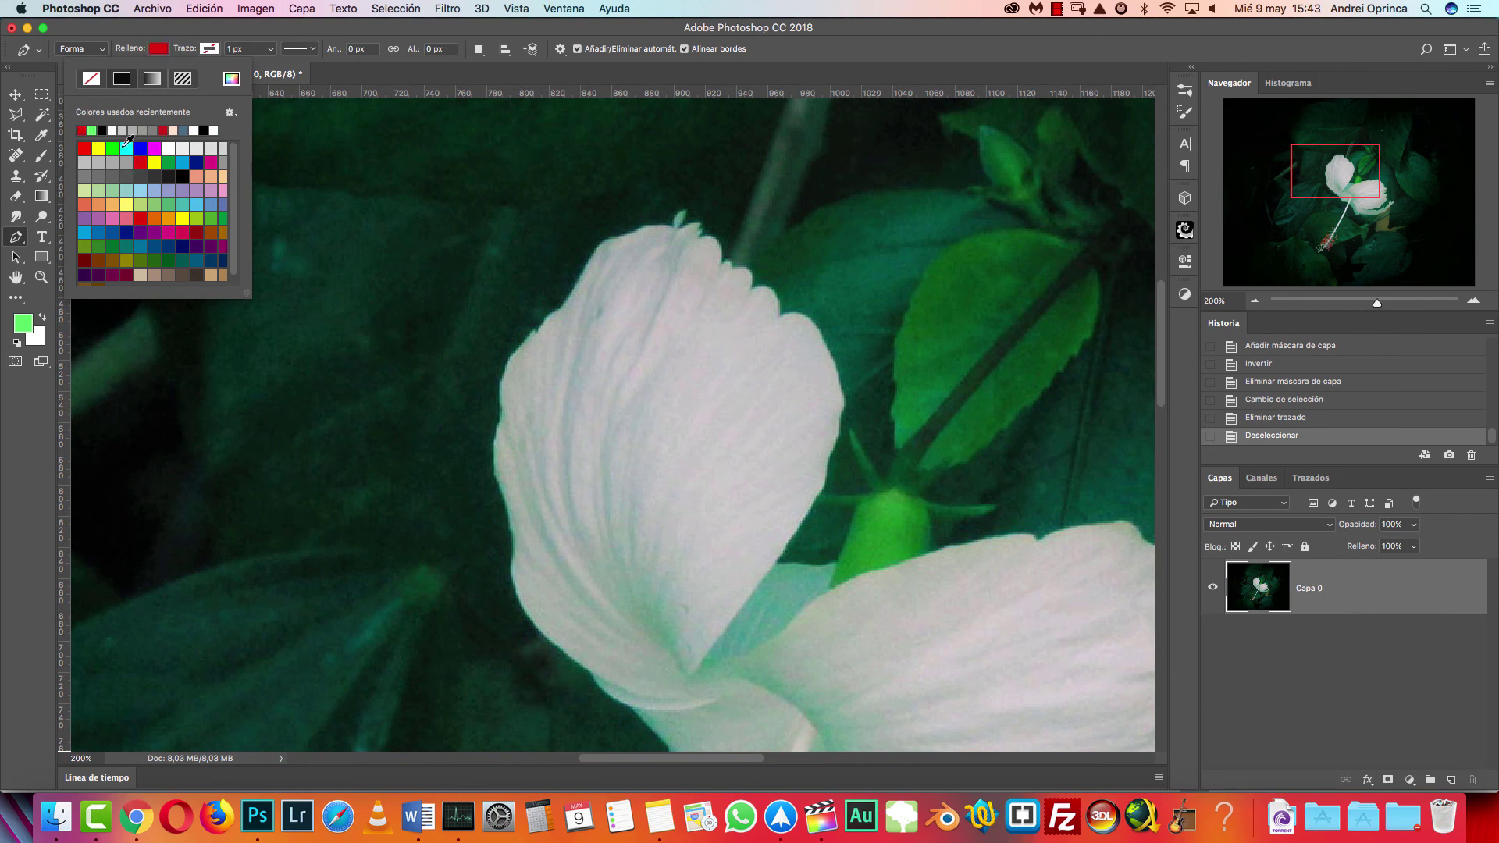
left_click(28, 326)
left_click_drag(1076, 308, 1144, 270)
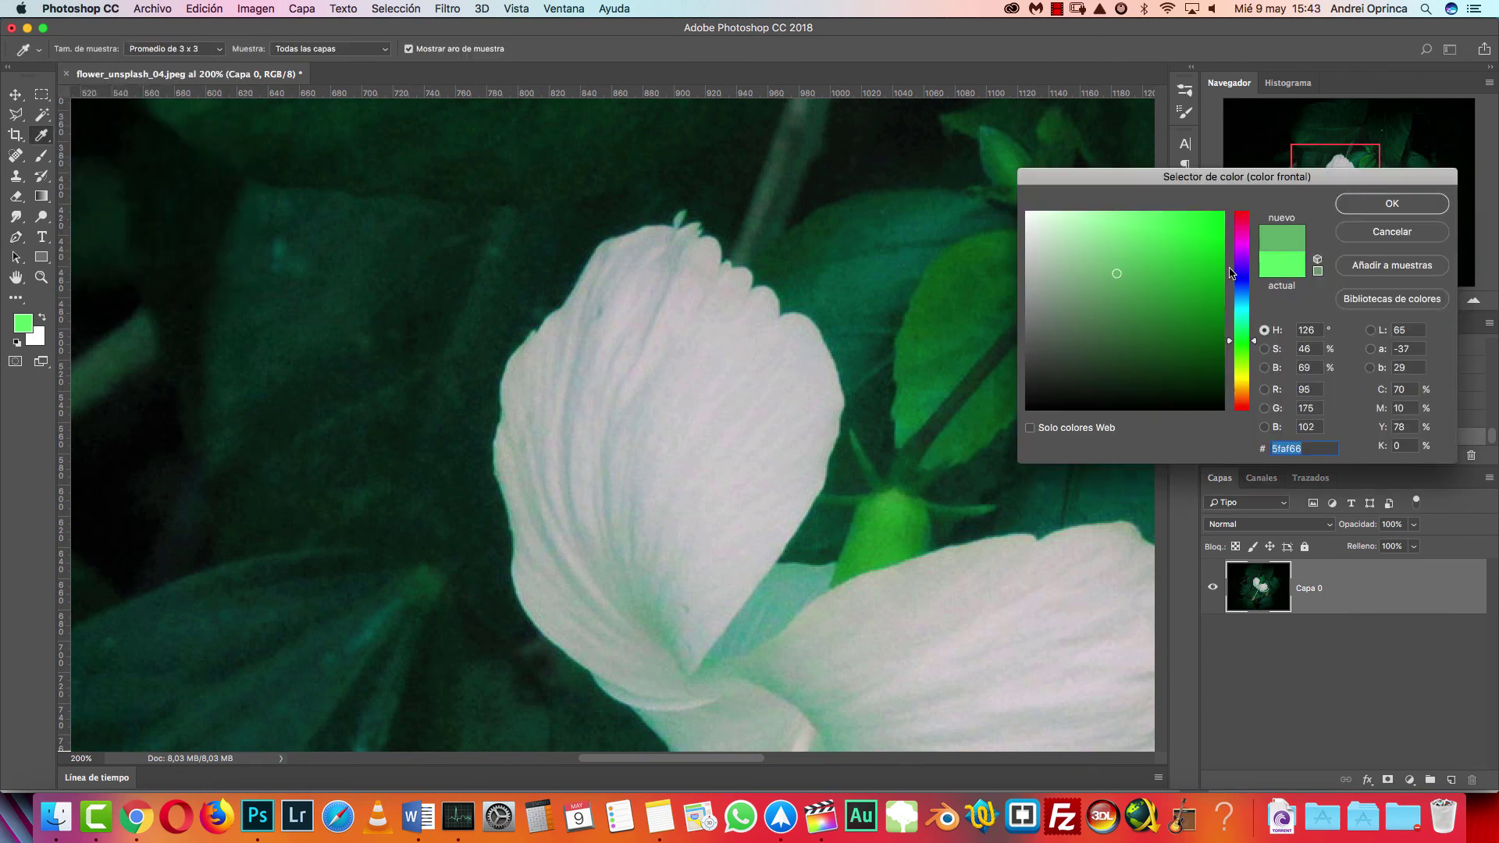
left_click(1342, 209)
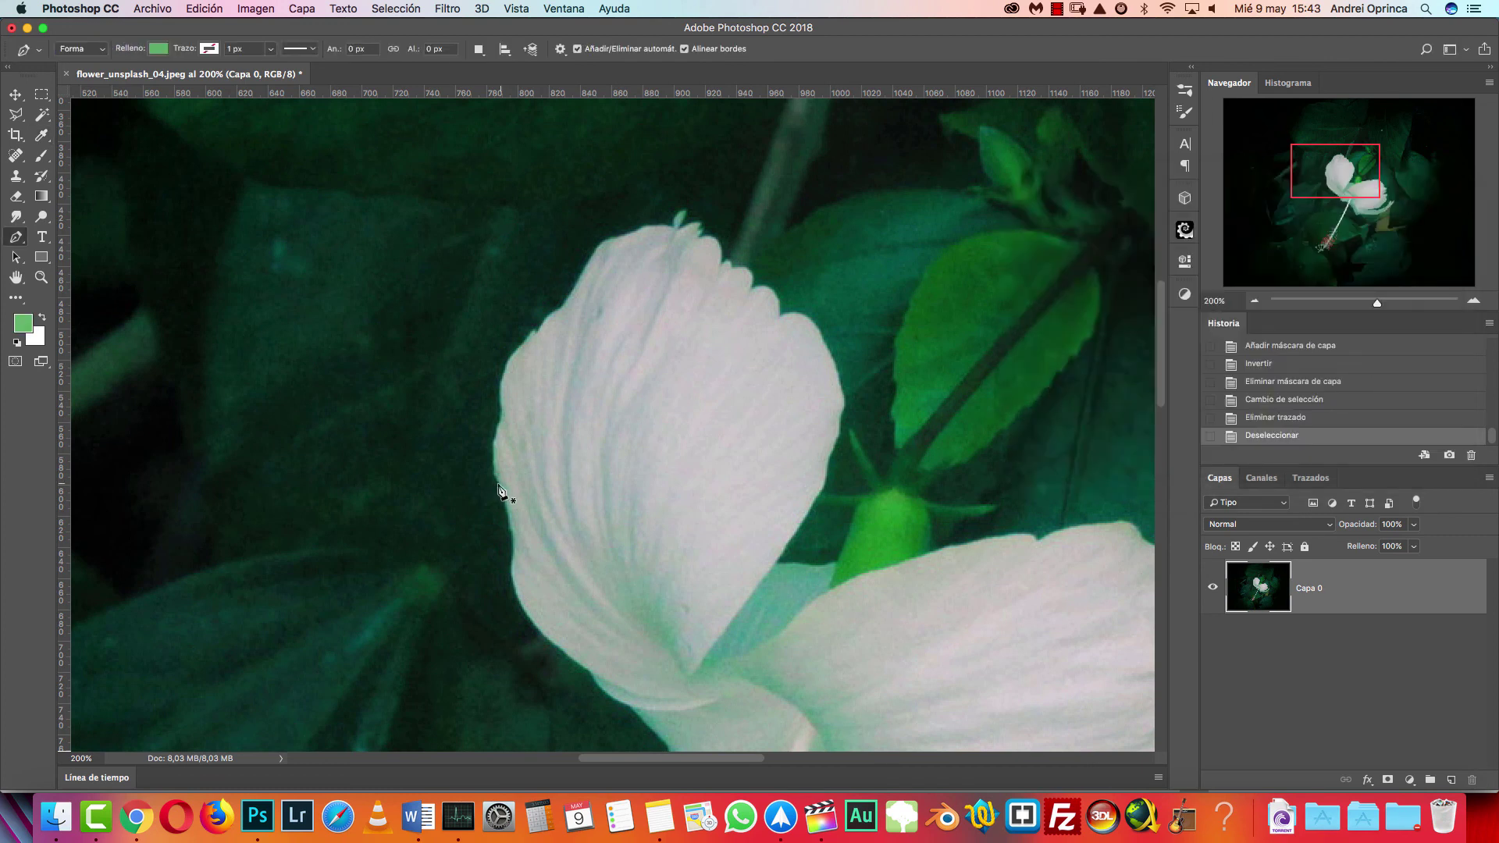
Trace the upper white petal's outline as a closed green shape, placing curved anchor points around its edge.
left_click(480, 425)
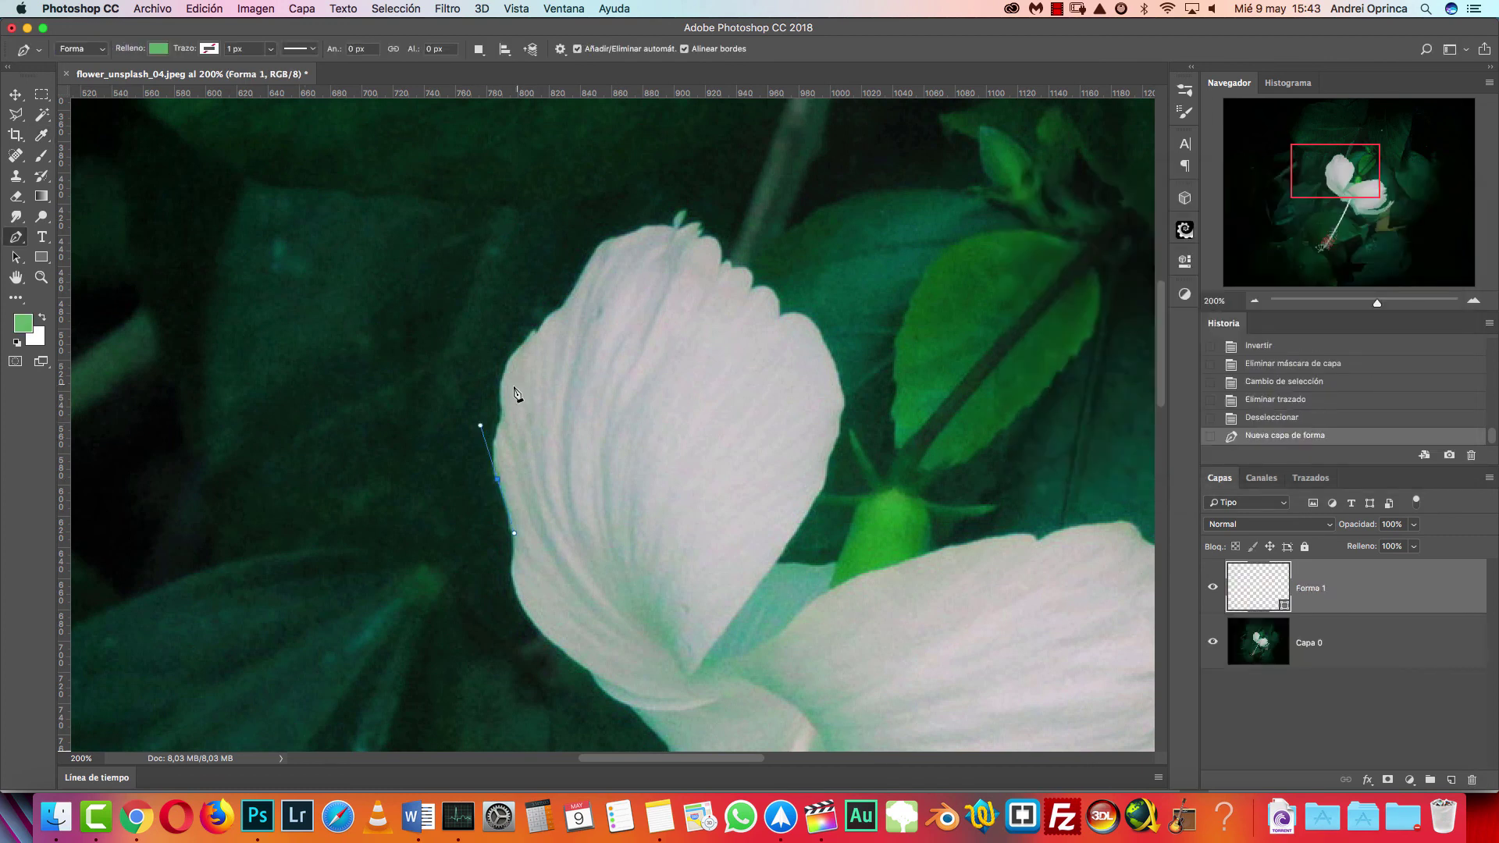
left_click_drag(501, 393, 565, 306)
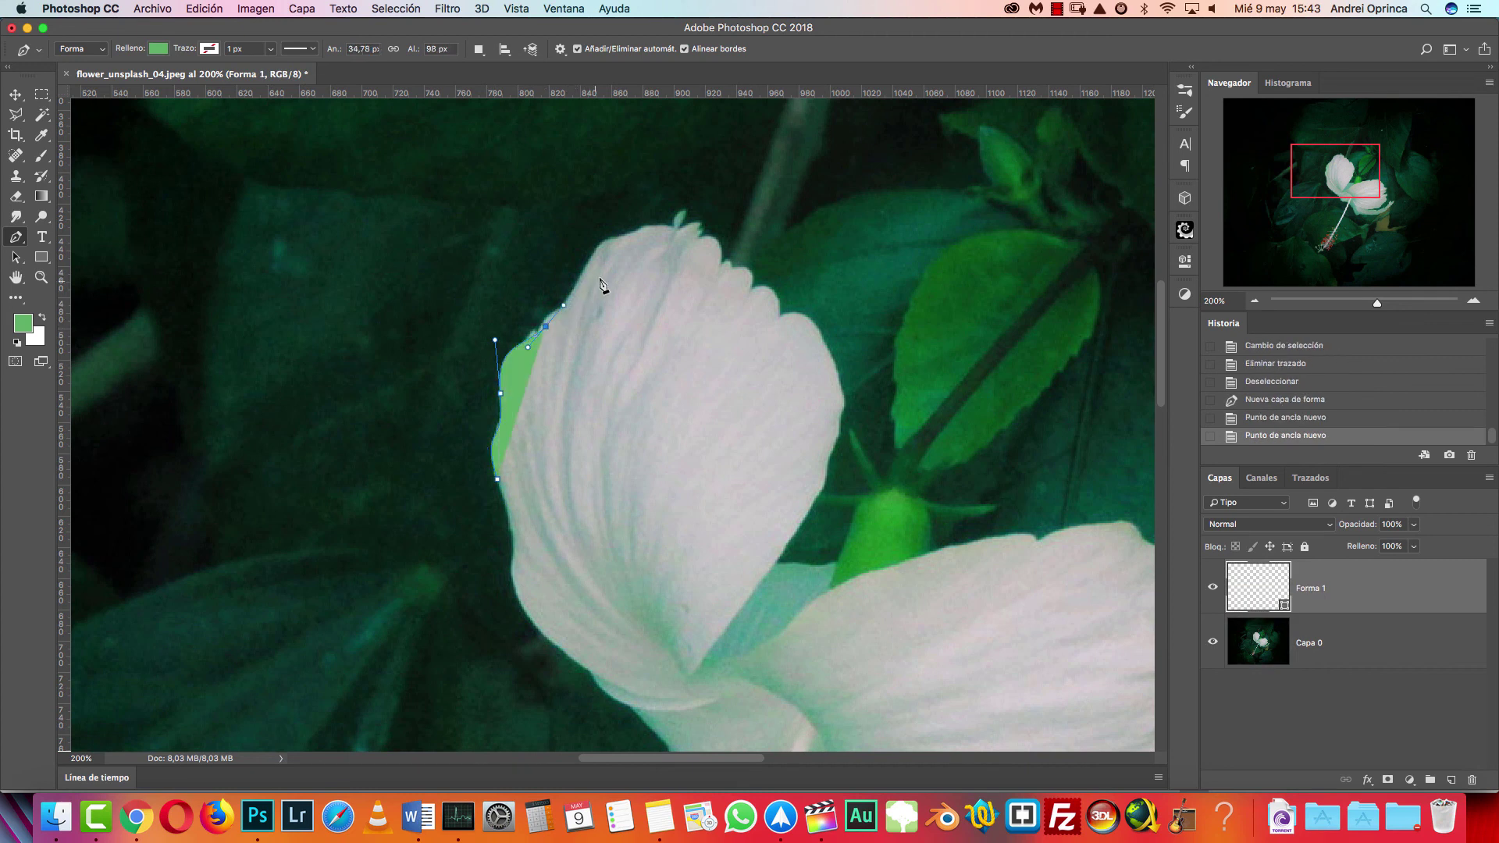
left_click_drag(604, 243, 843, 446)
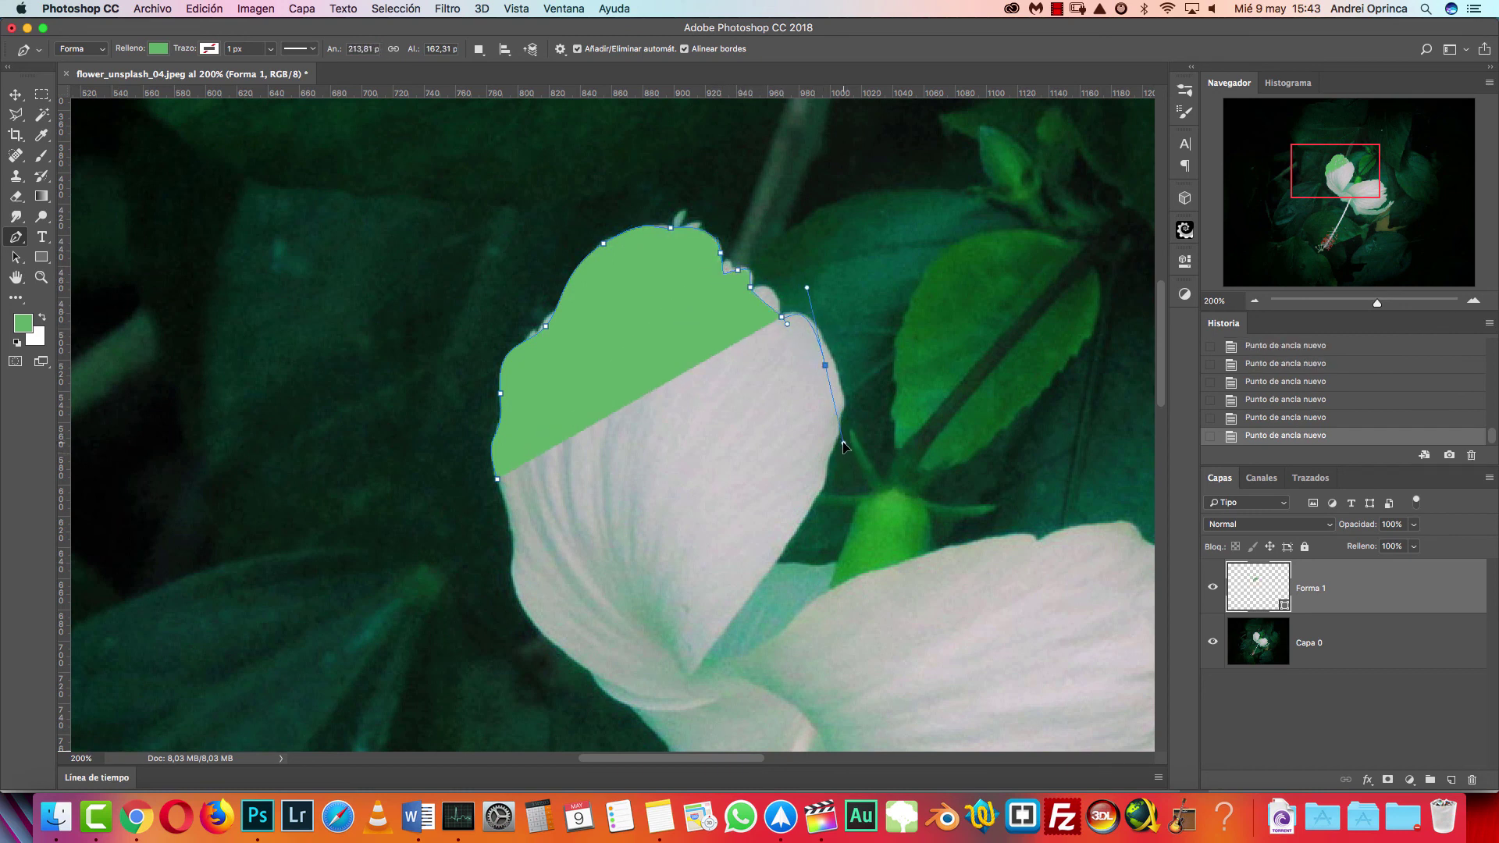
left_click_drag(736, 616, 714, 654)
left_click_drag(661, 702, 602, 679)
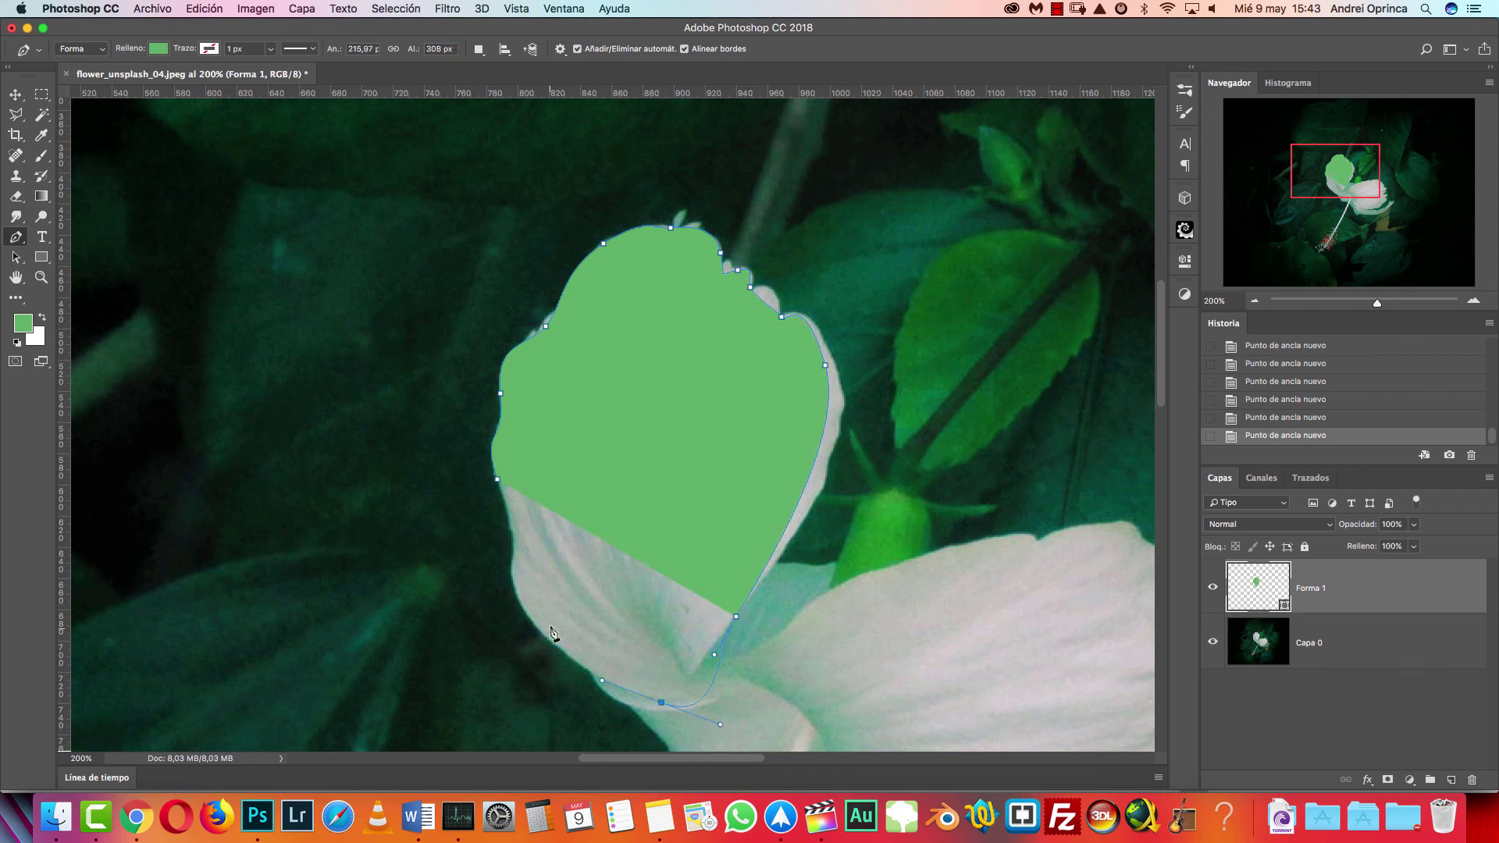
left_click(519, 609)
left_click(511, 569)
left_click(497, 479)
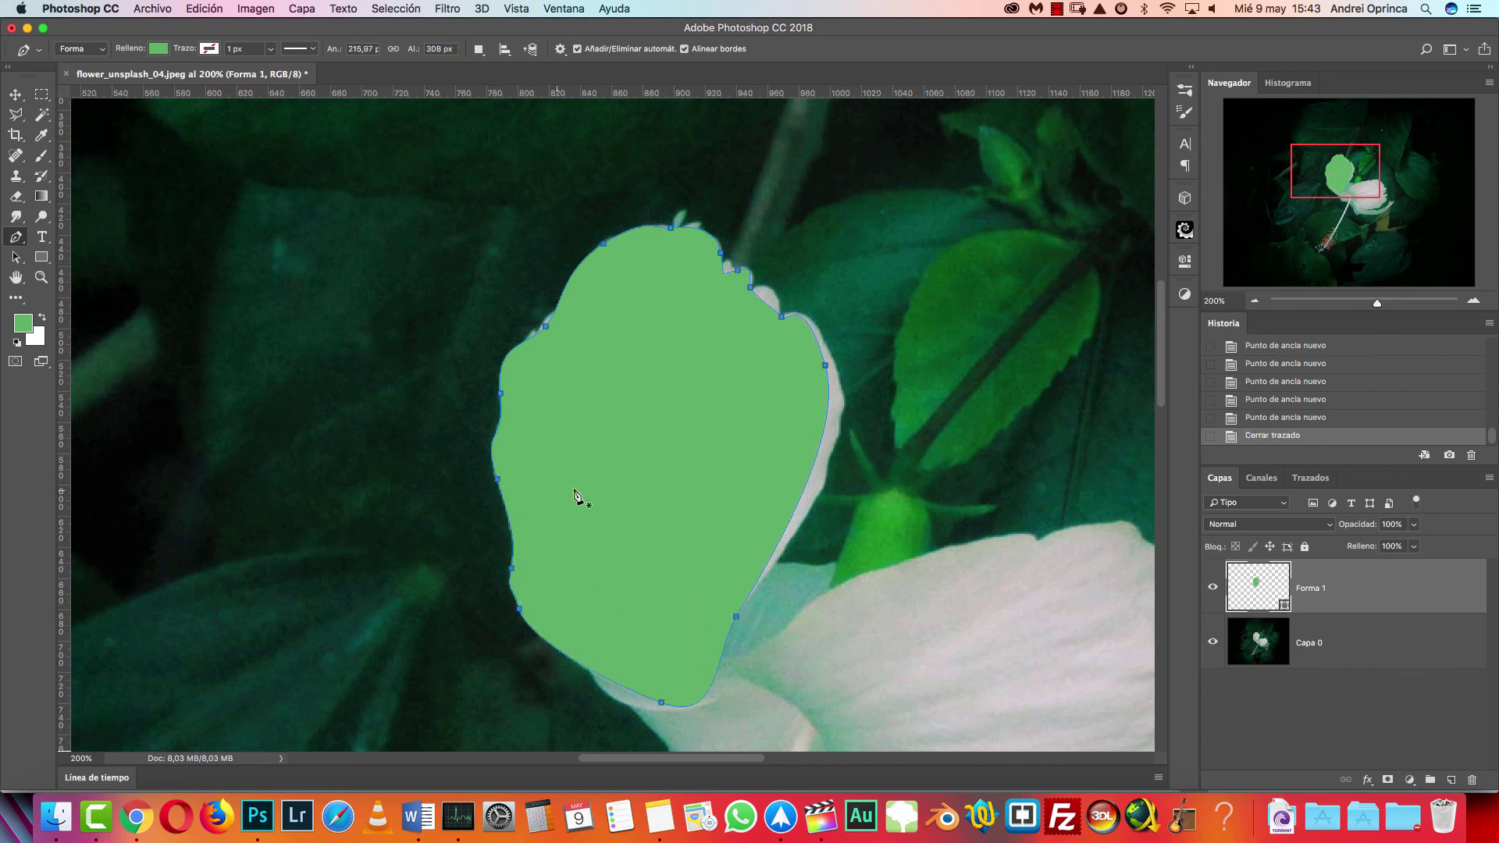
Scale the green petal shape up proportionally to about 141 % and undo the transformation.
left_click(1329, 648)
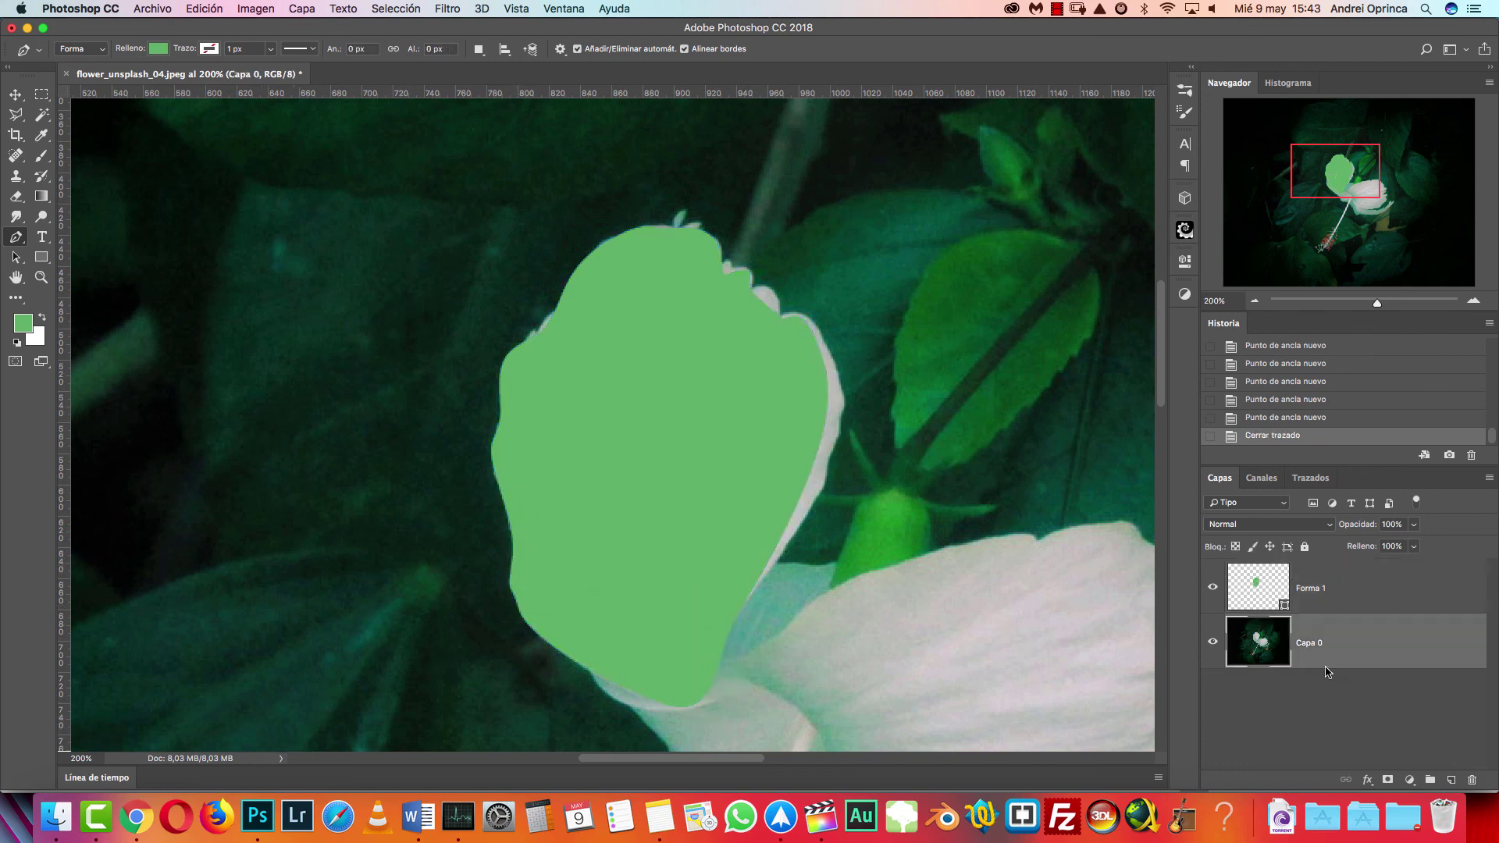
left_click(1323, 593)
key("super+t")
left_click_drag(834, 228, 898, 127)
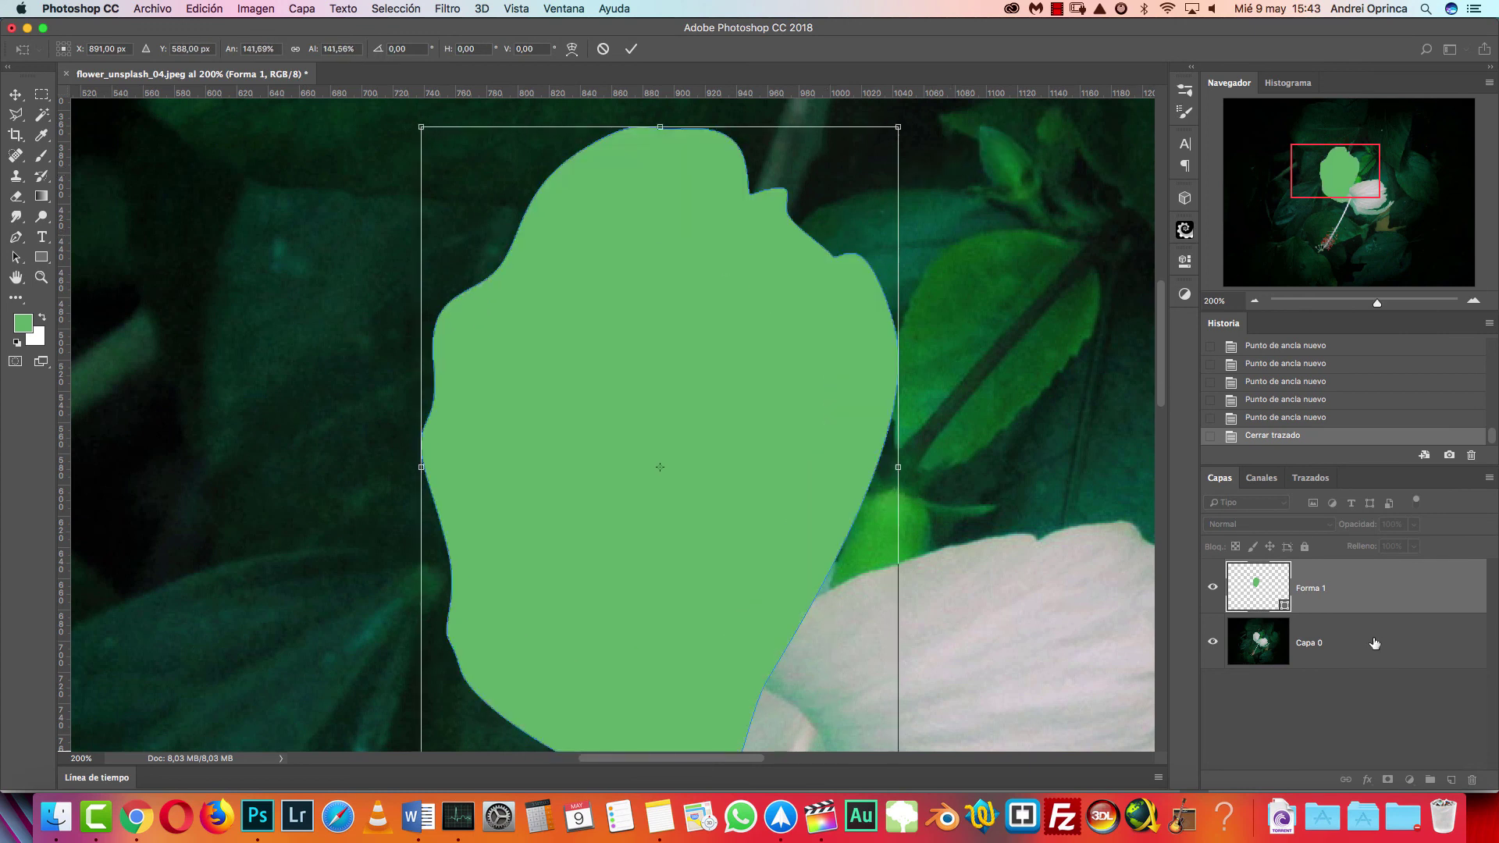
key("Return")
key("alt+super+z")
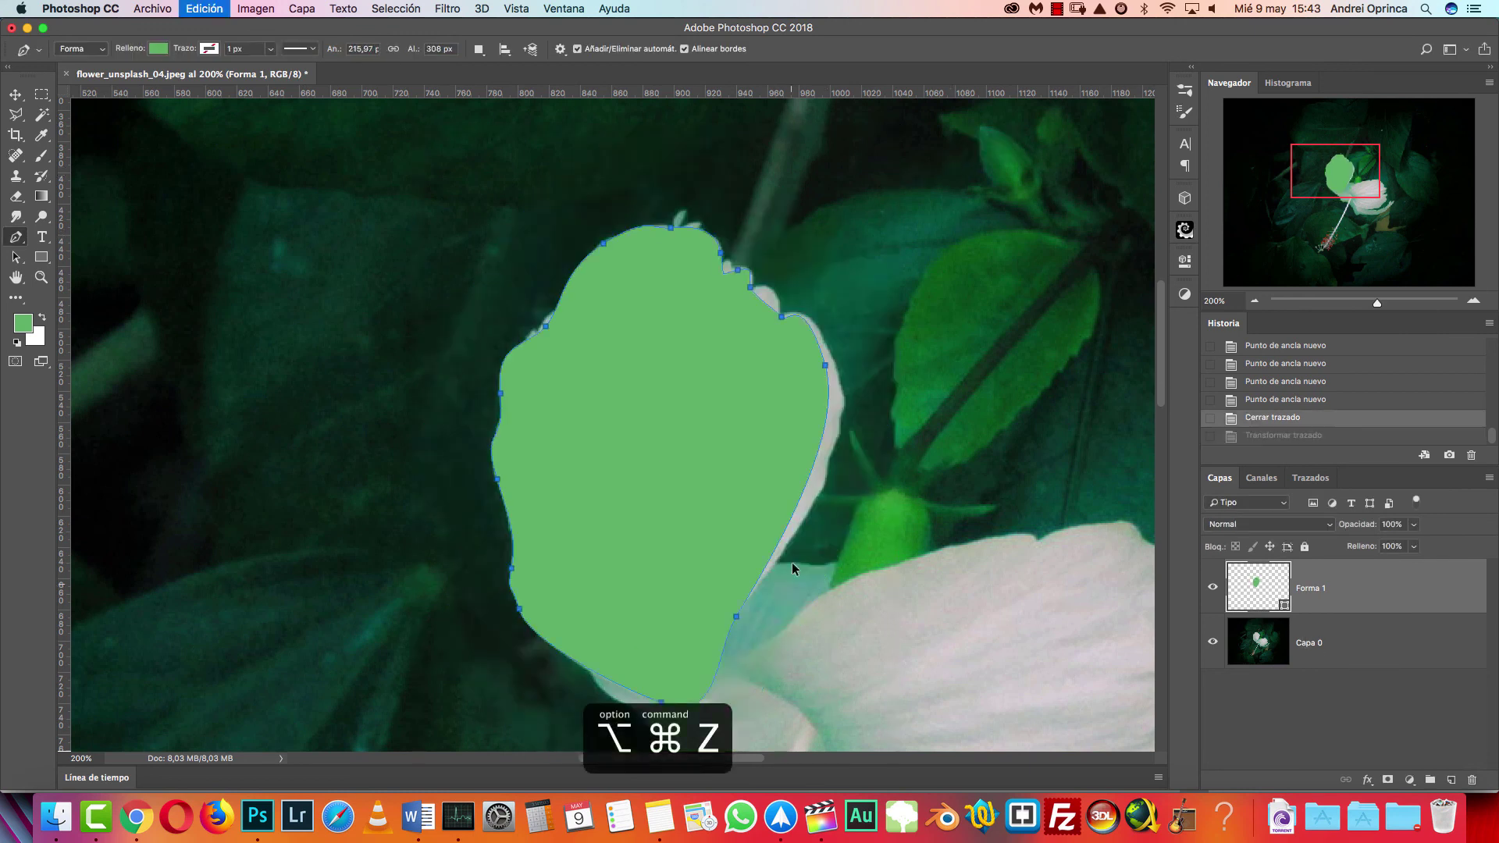
Select the Forma 1 layer and show its shape path properties.
left_click(1328, 619)
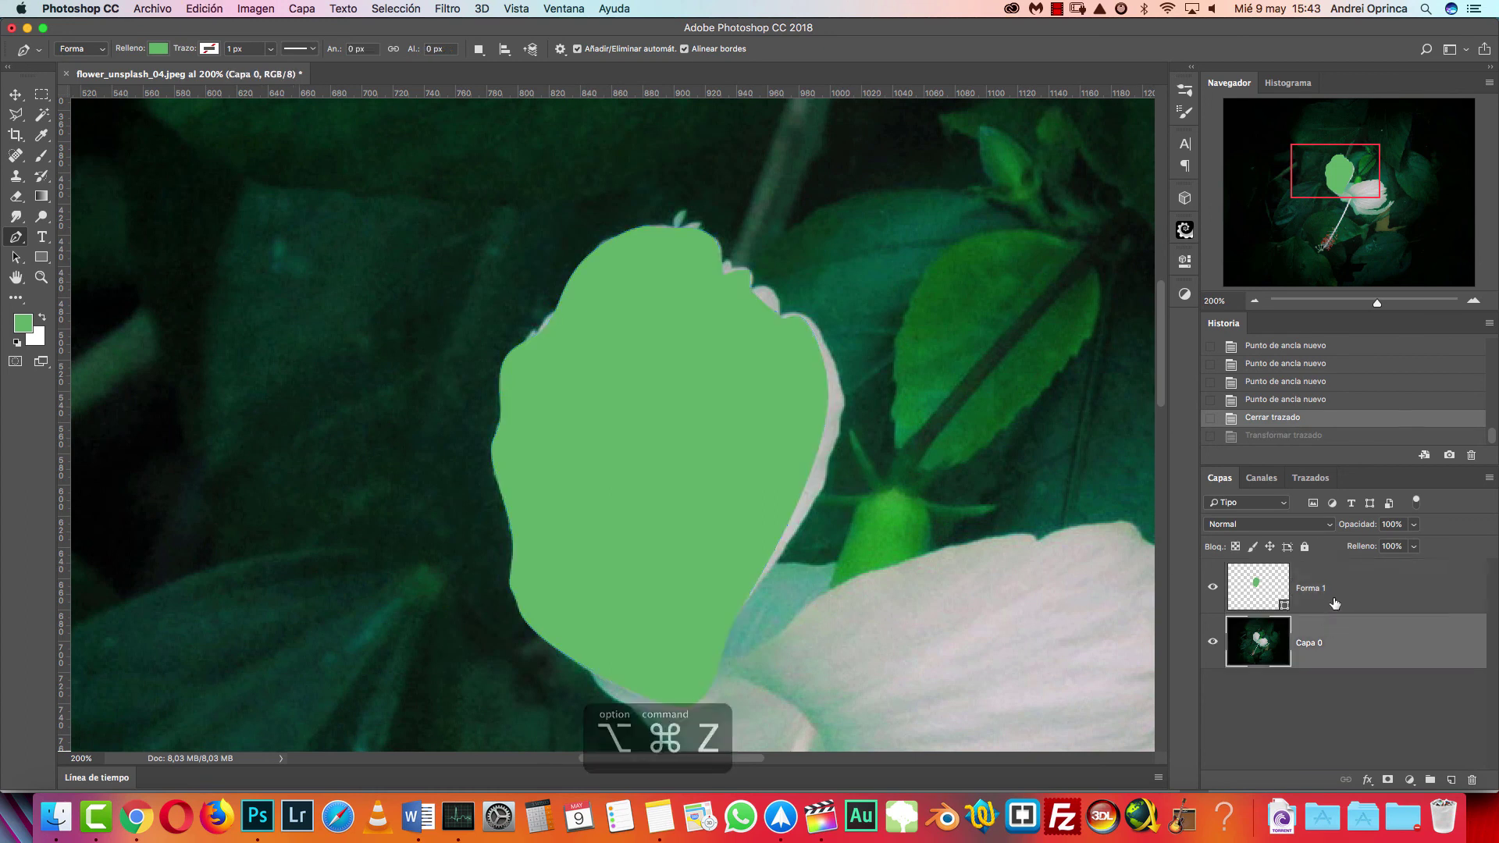
left_click(1333, 601)
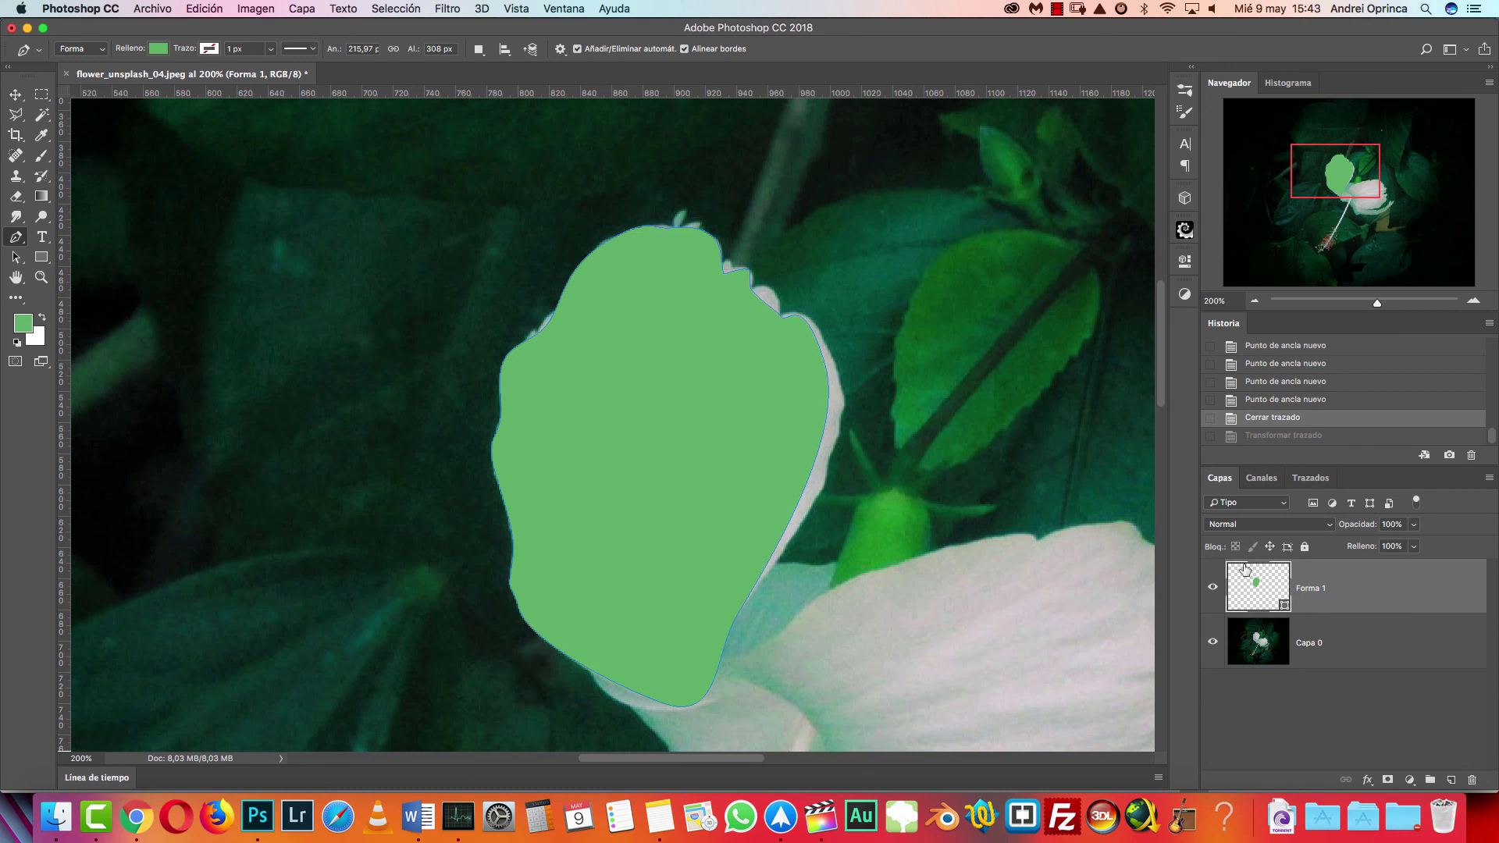
left_click(1186, 263)
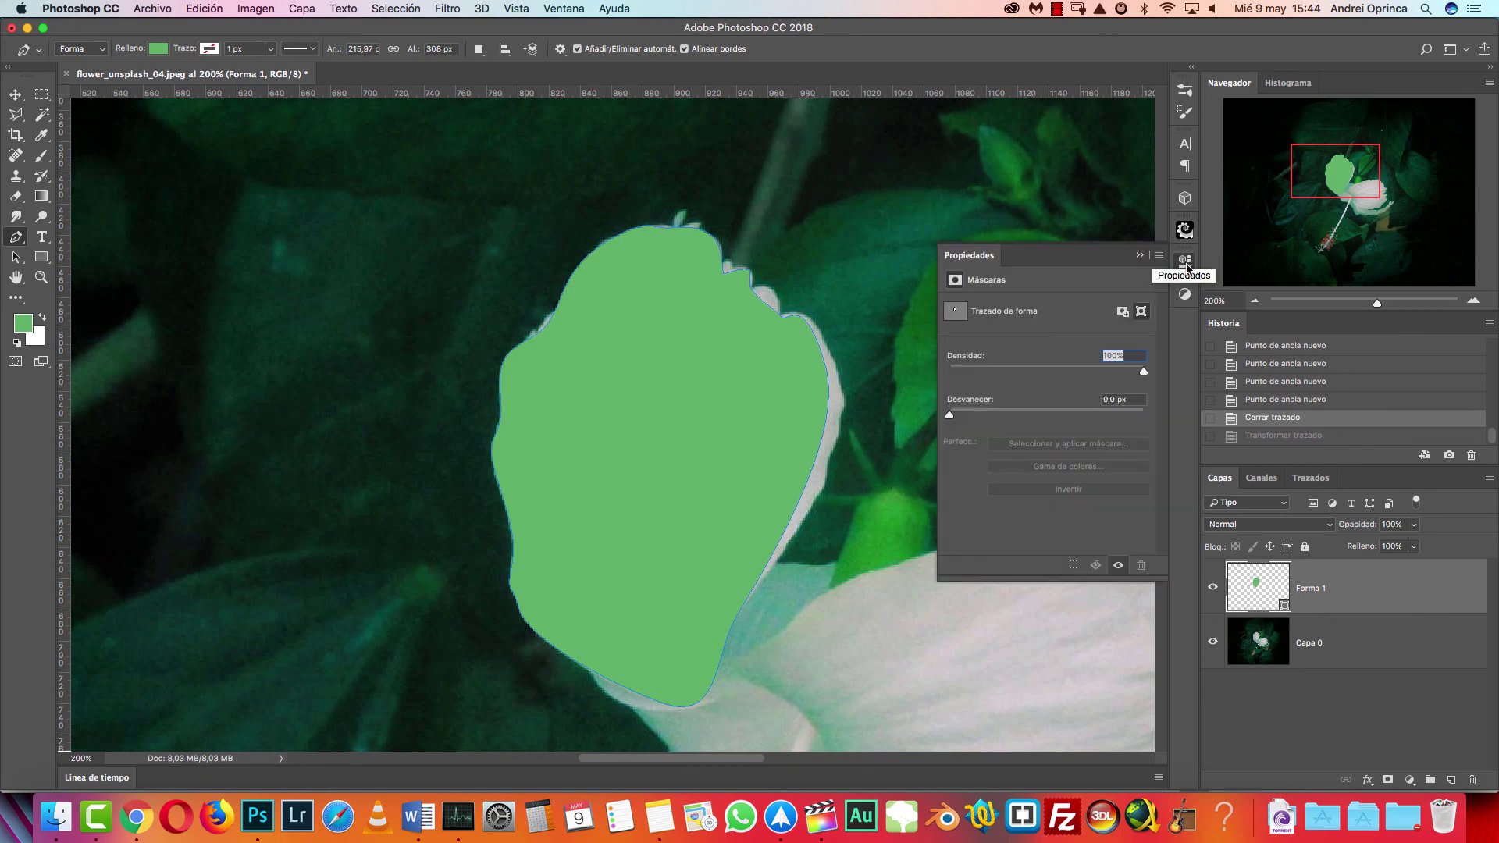
left_click(564, 9)
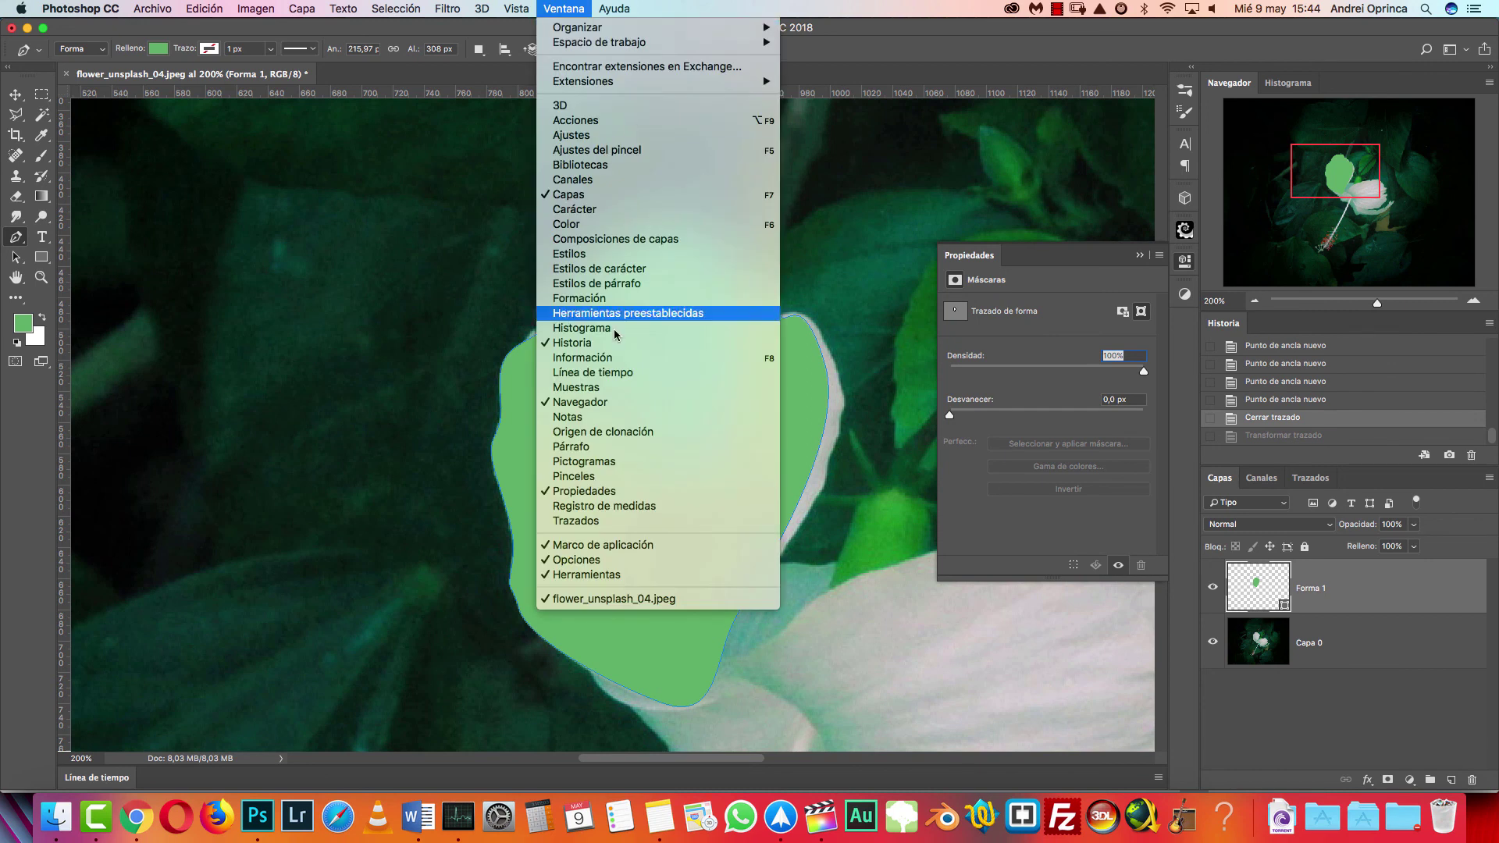
left_click(1347, 609)
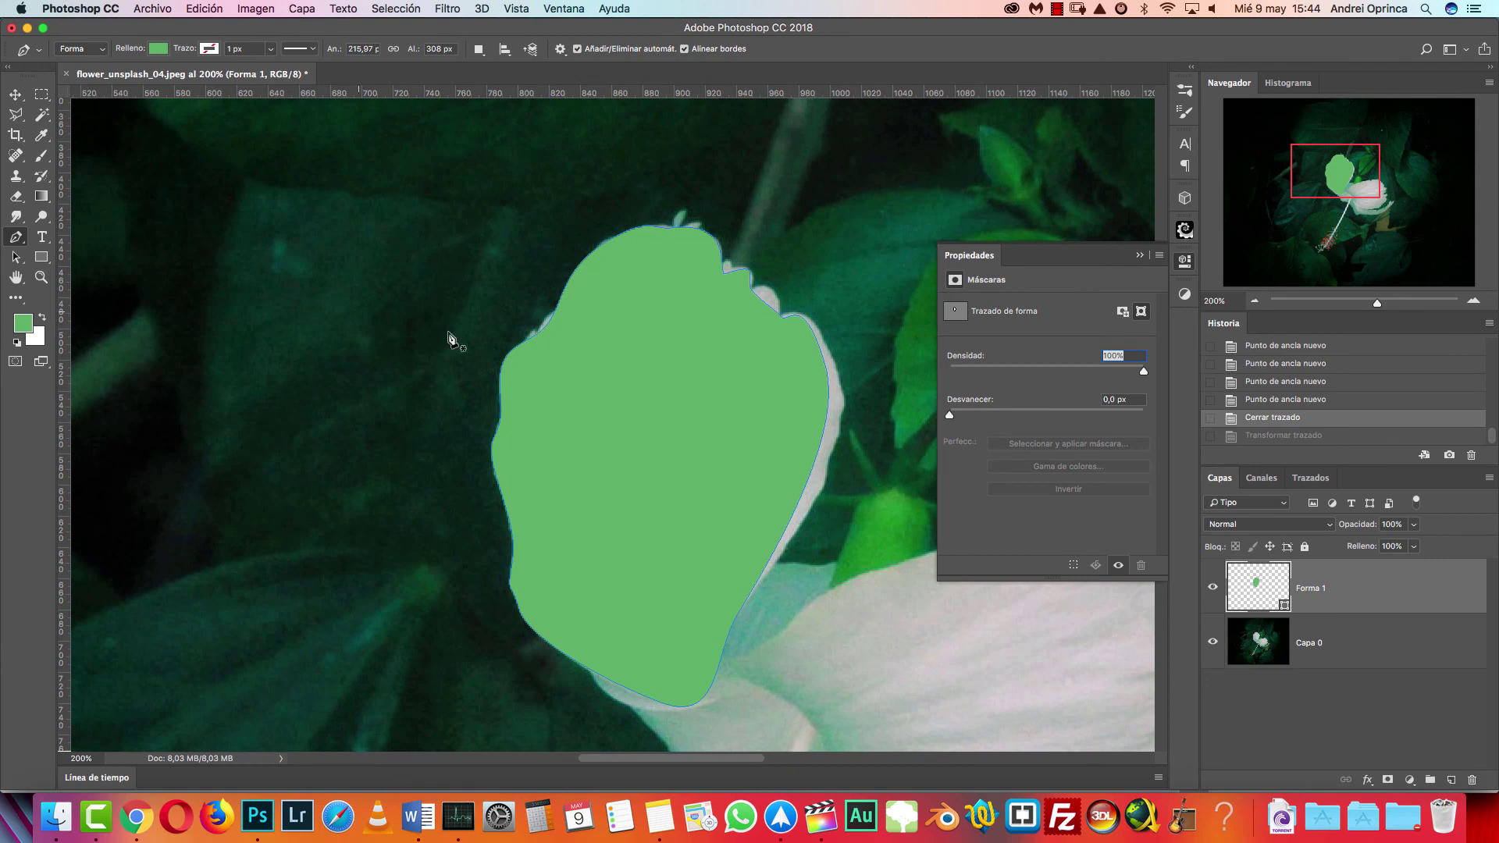
Draw a small closed four-point green shape about 125 × 81 px above the petal's upper-left edge.
mouse_move(419, 235)
left_mouse_down()
mouse_move(449, 180)
mouse_move(544, 160)
left_mouse_up()
left_click_drag(593, 158, 635, 193)
left_click_drag(550, 233, 484, 253)
left_click(420, 236)
left_click(1341, 650)
left_click(1346, 597)
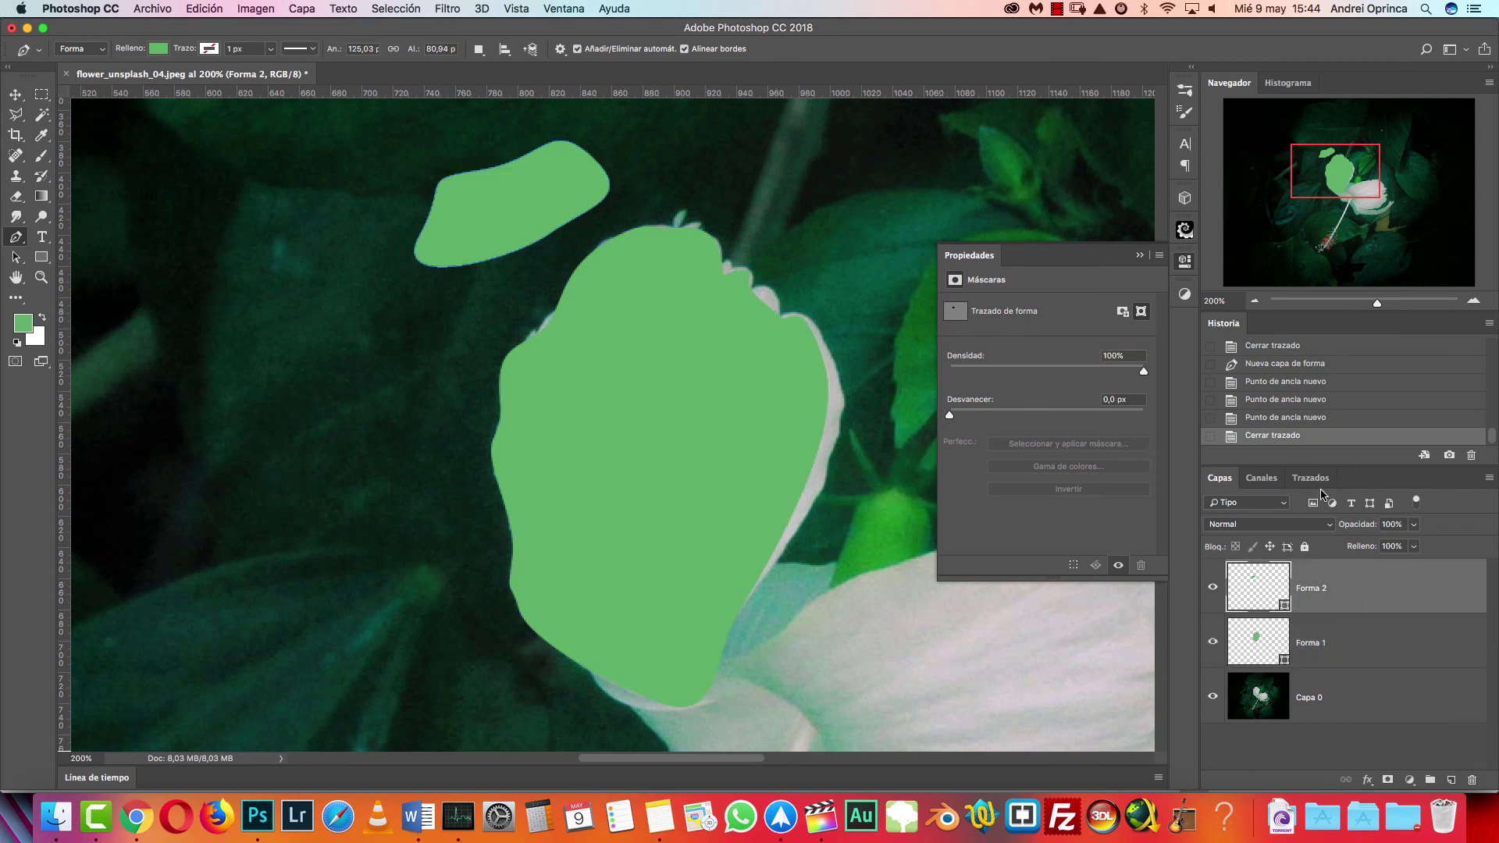
Give the small shape a black stroke about 5.7 px wide.
left_click(208, 48)
left_click(163, 130)
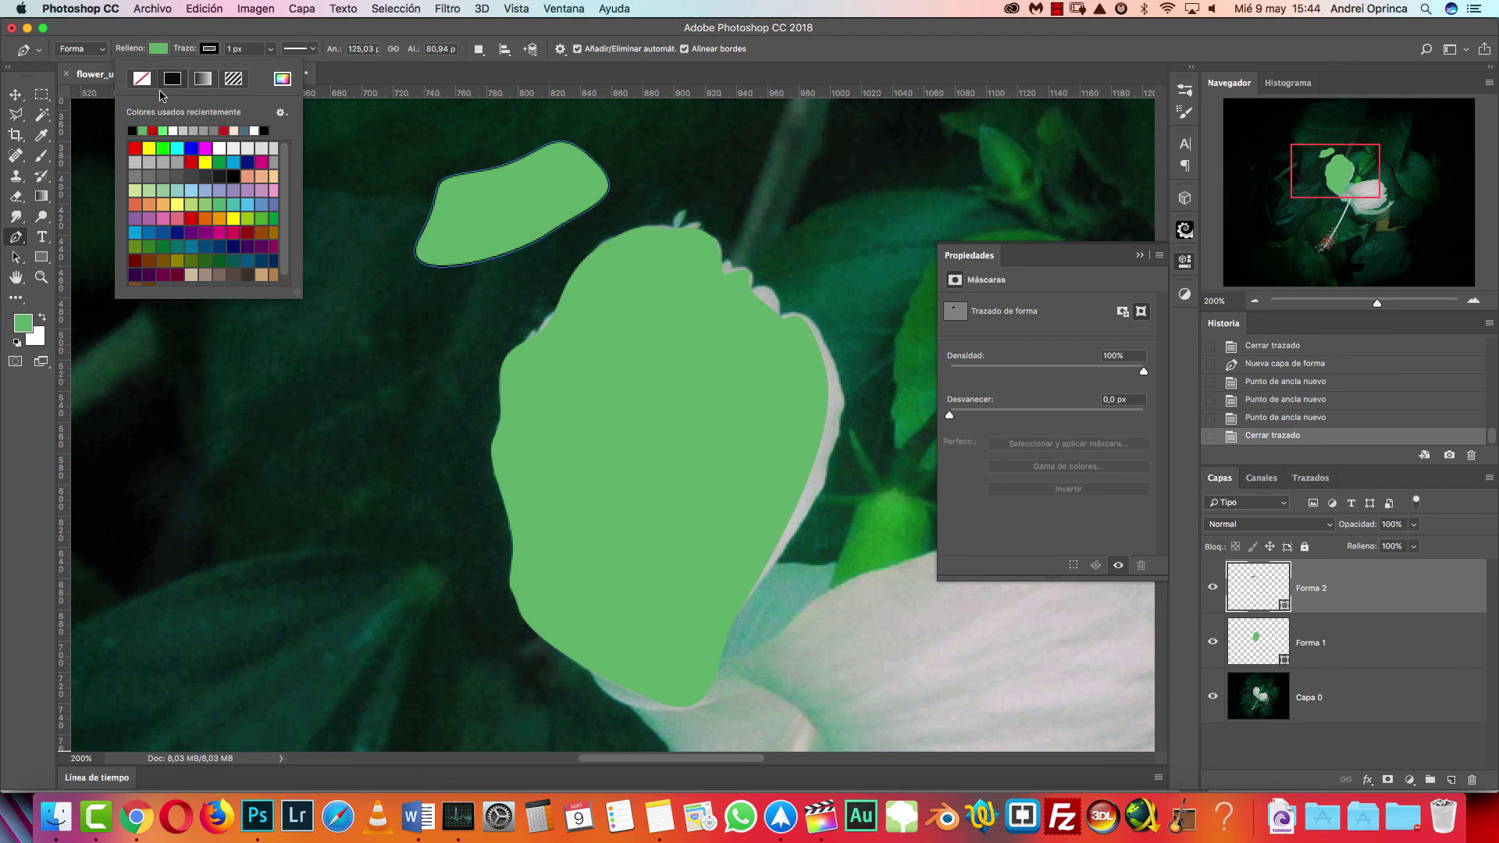
left_click(268, 50)
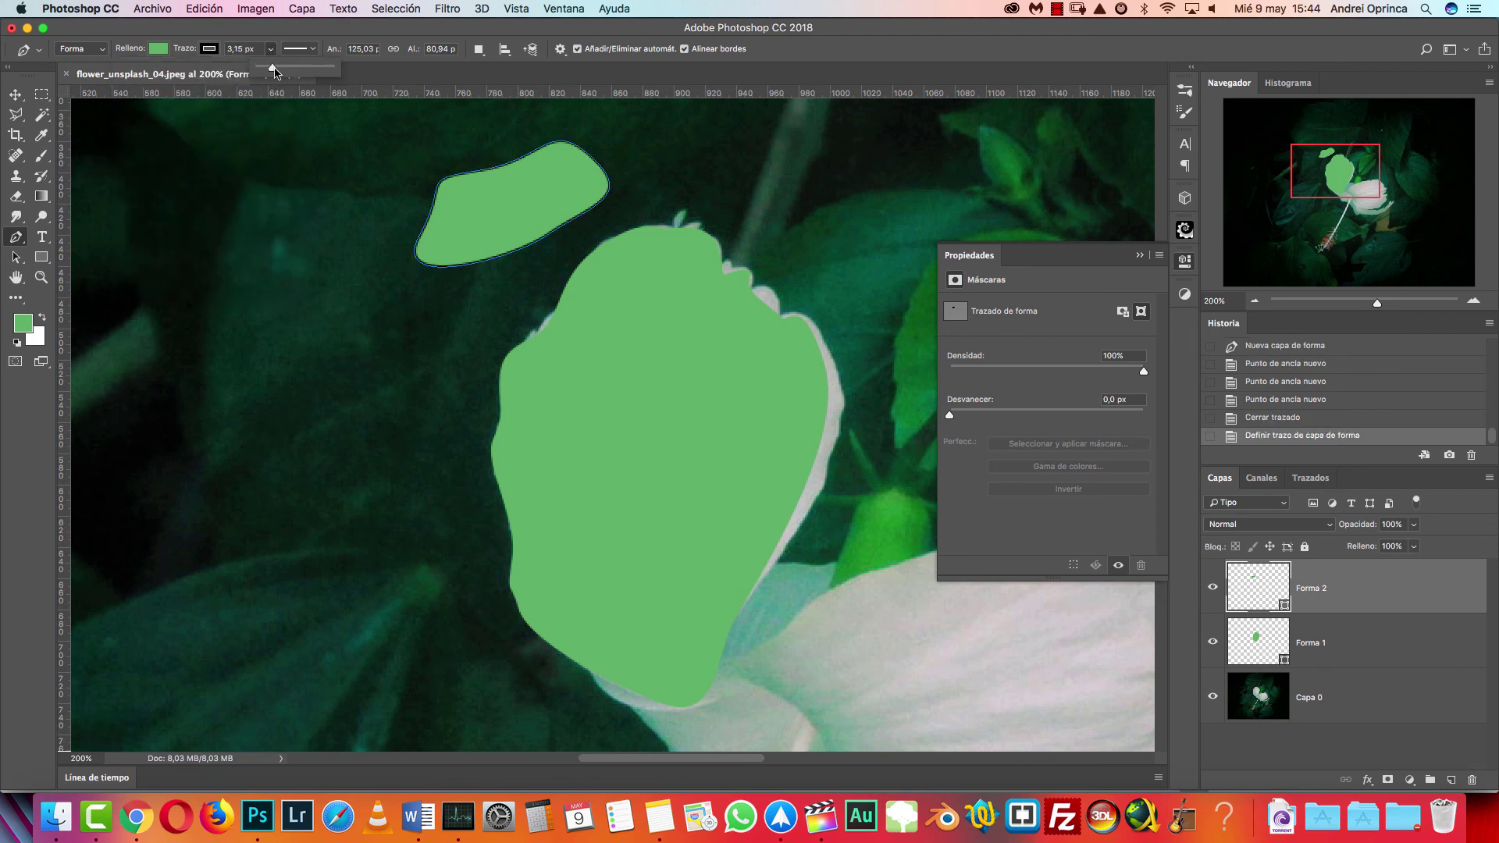
left_click_drag(270, 69, 275, 69)
left_click(1325, 609)
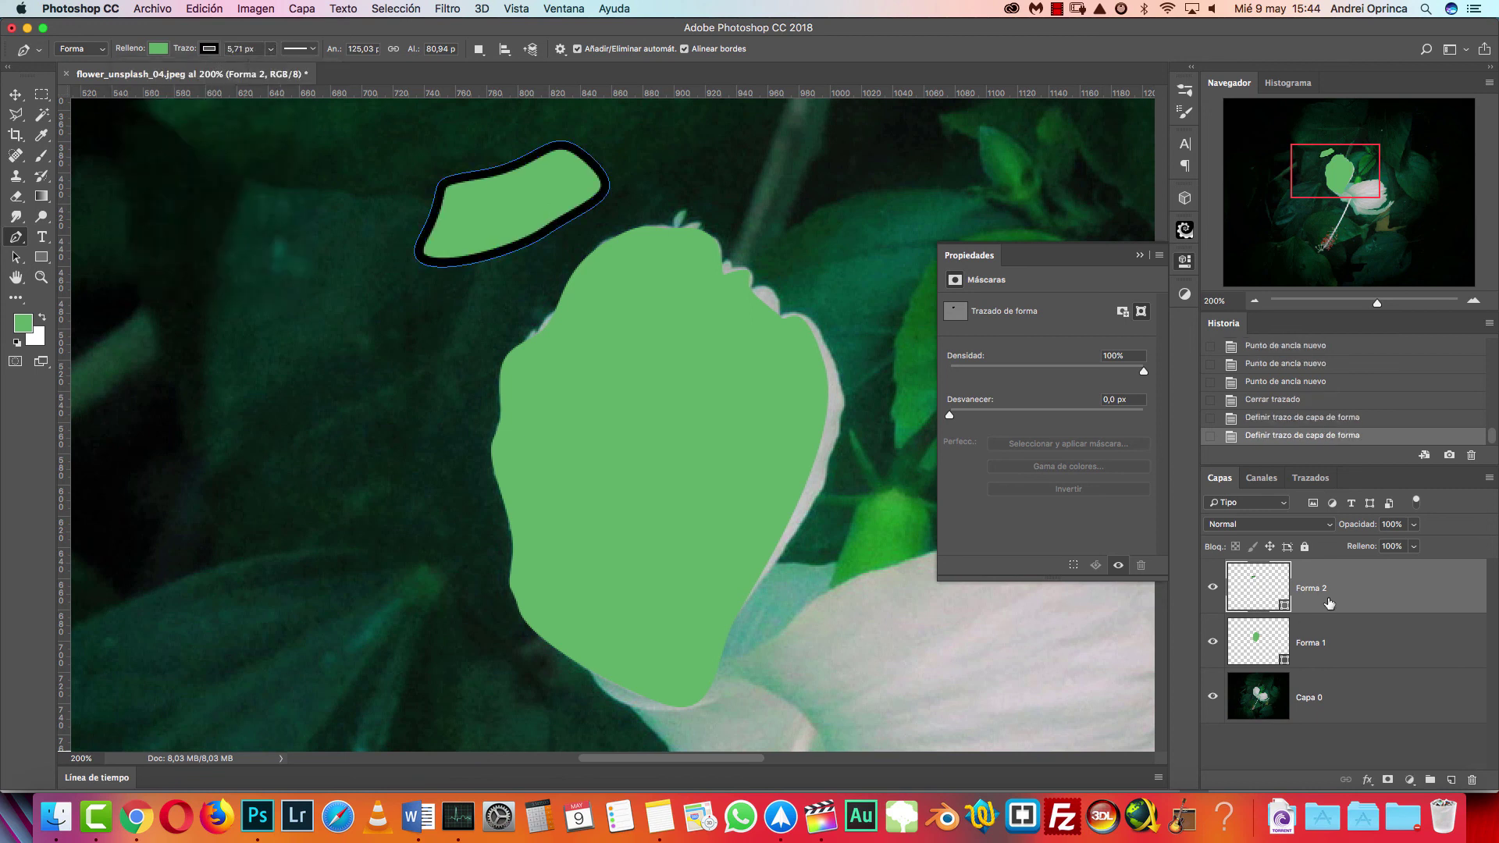
Set the small shape's stroke width to 4.43 px and resize it to about 144 × 120 px.
left_click(1332, 631)
left_click(1331, 596)
left_click(269, 50)
left_click_drag(272, 69, 441, 49)
left_click(437, 51)
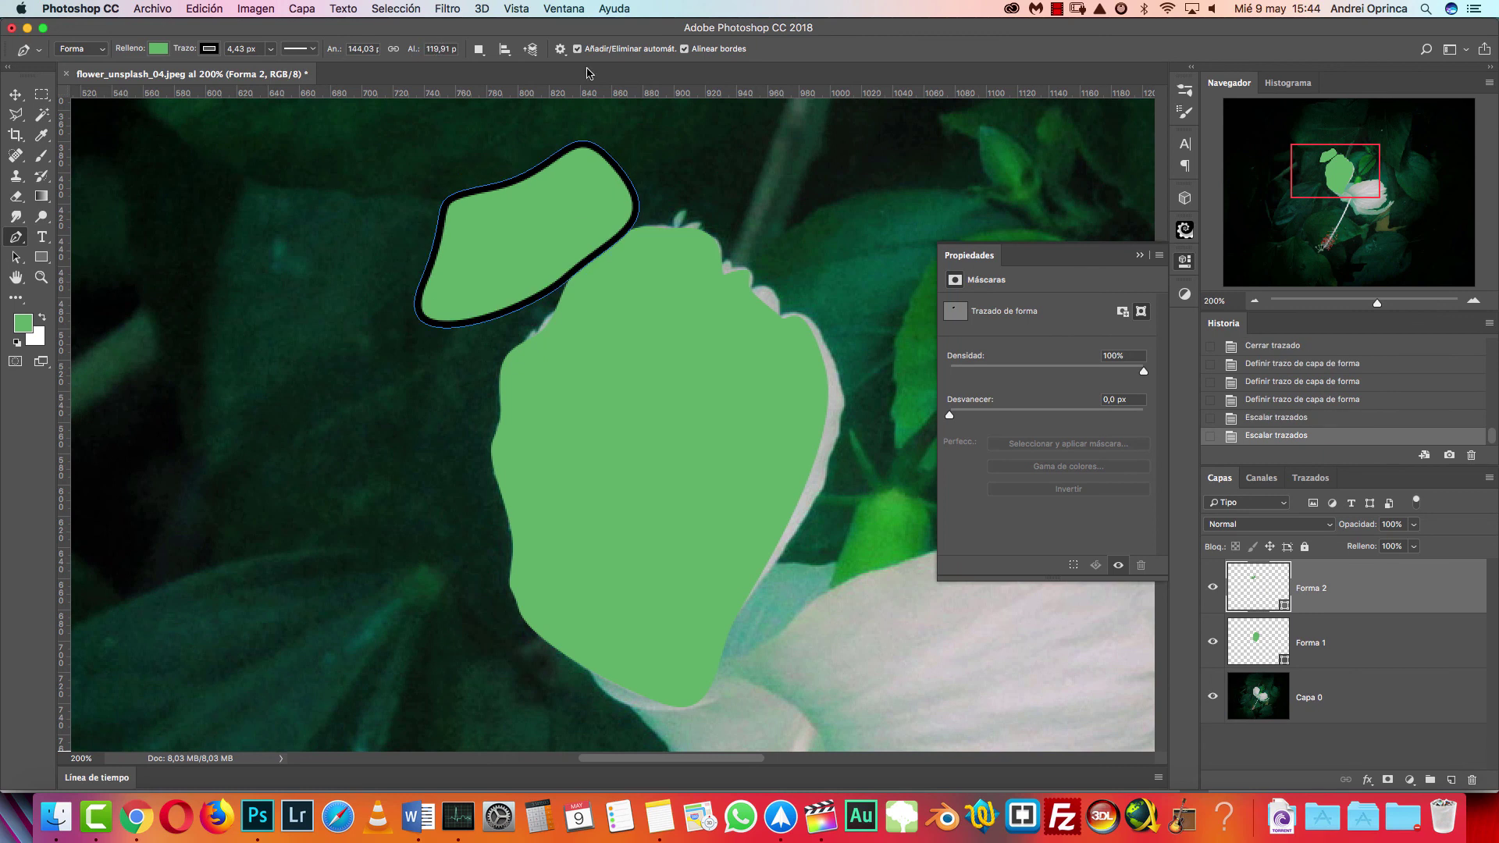
Check the stacking and alignment options for the small shape and set the path operation to Restar forma frontal.
left_click(1353, 626)
left_click(1325, 589)
left_click(531, 50)
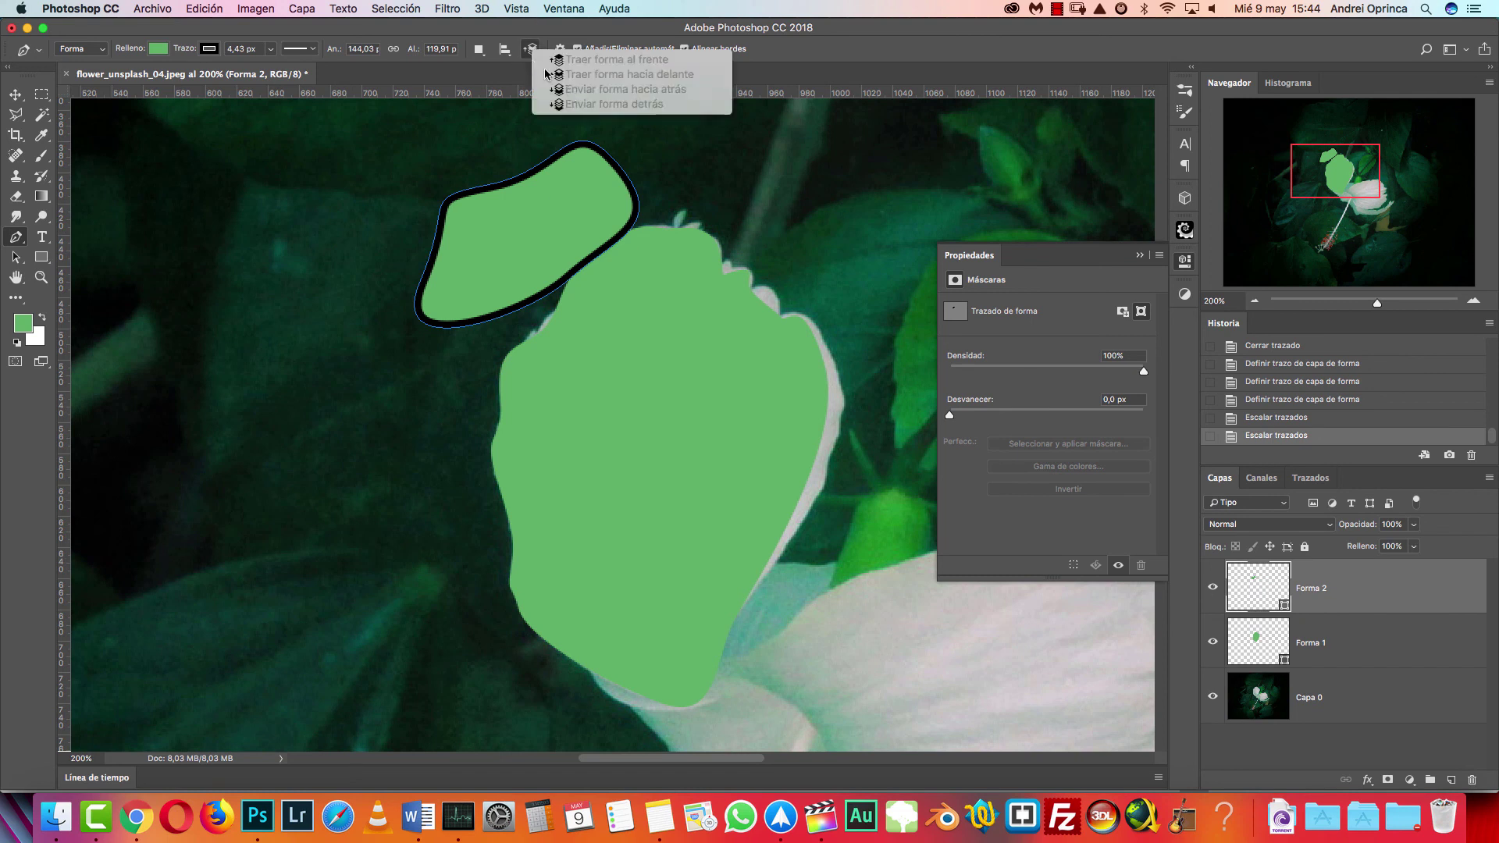
left_click(506, 56)
left_click(478, 48)
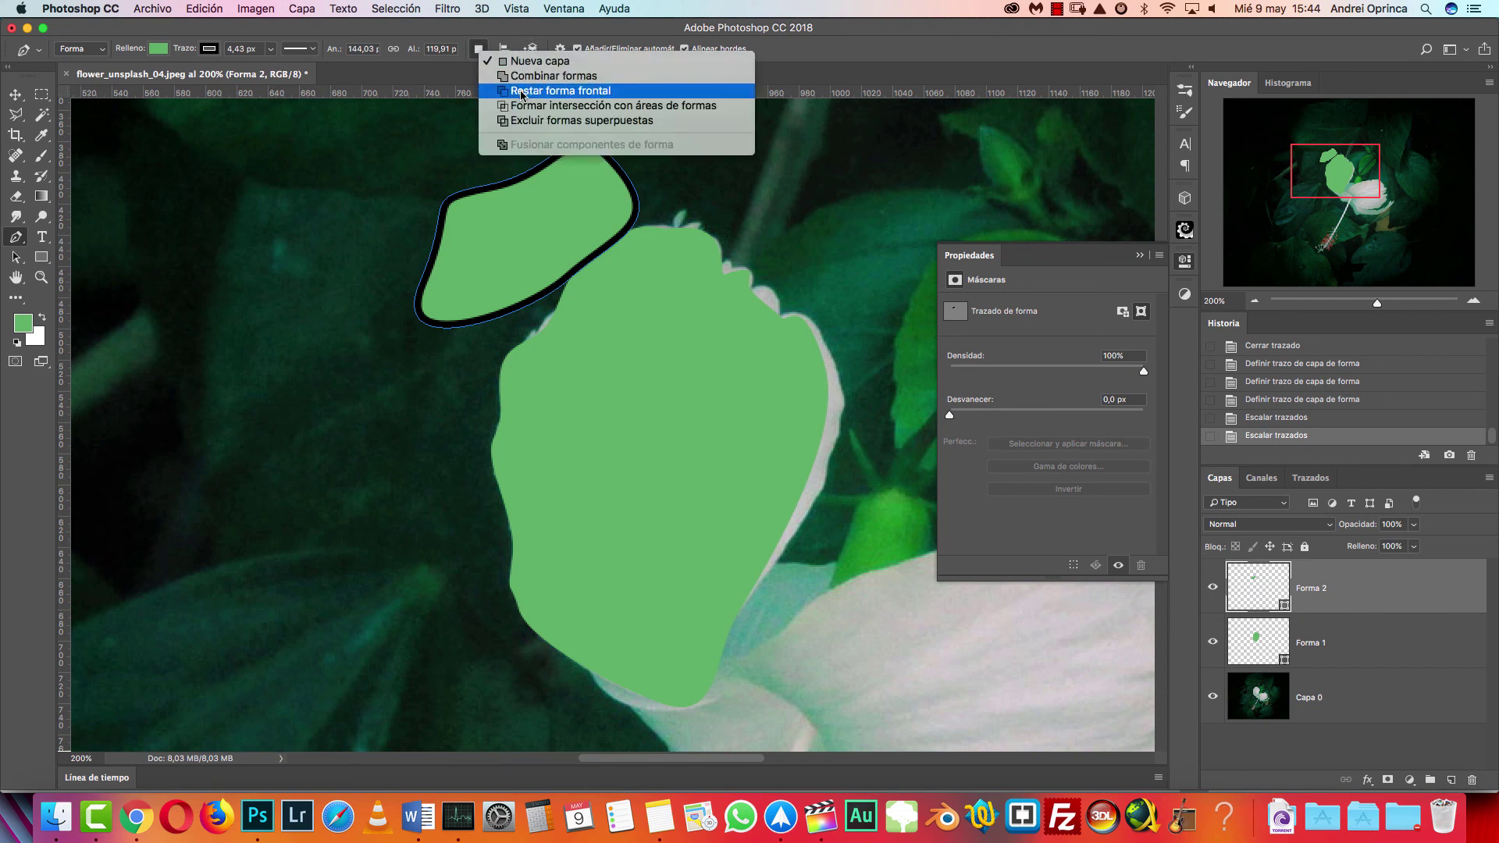
left_click(520, 93)
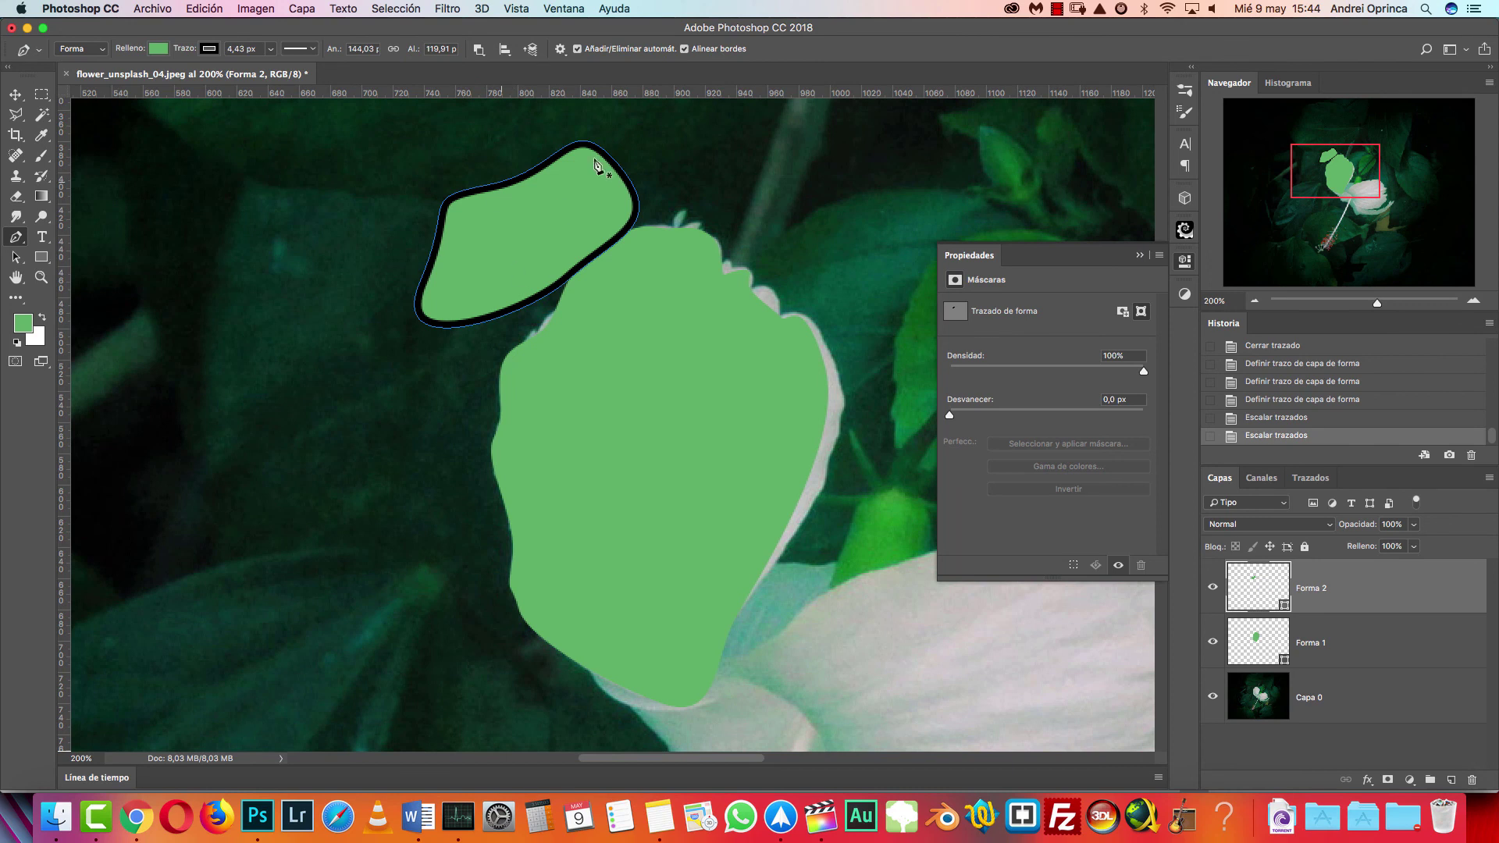
Delete both the Forma 1 and Forma 2 layers.
left_click(1426, 649)
left_click(1458, 607, "shift")
left_click_drag(1450, 634, 1472, 779)
Set the Pen tool to Trazado mode and show the entire flower at 66.67 % zoom with the properties collapsed.
left_click(87, 48)
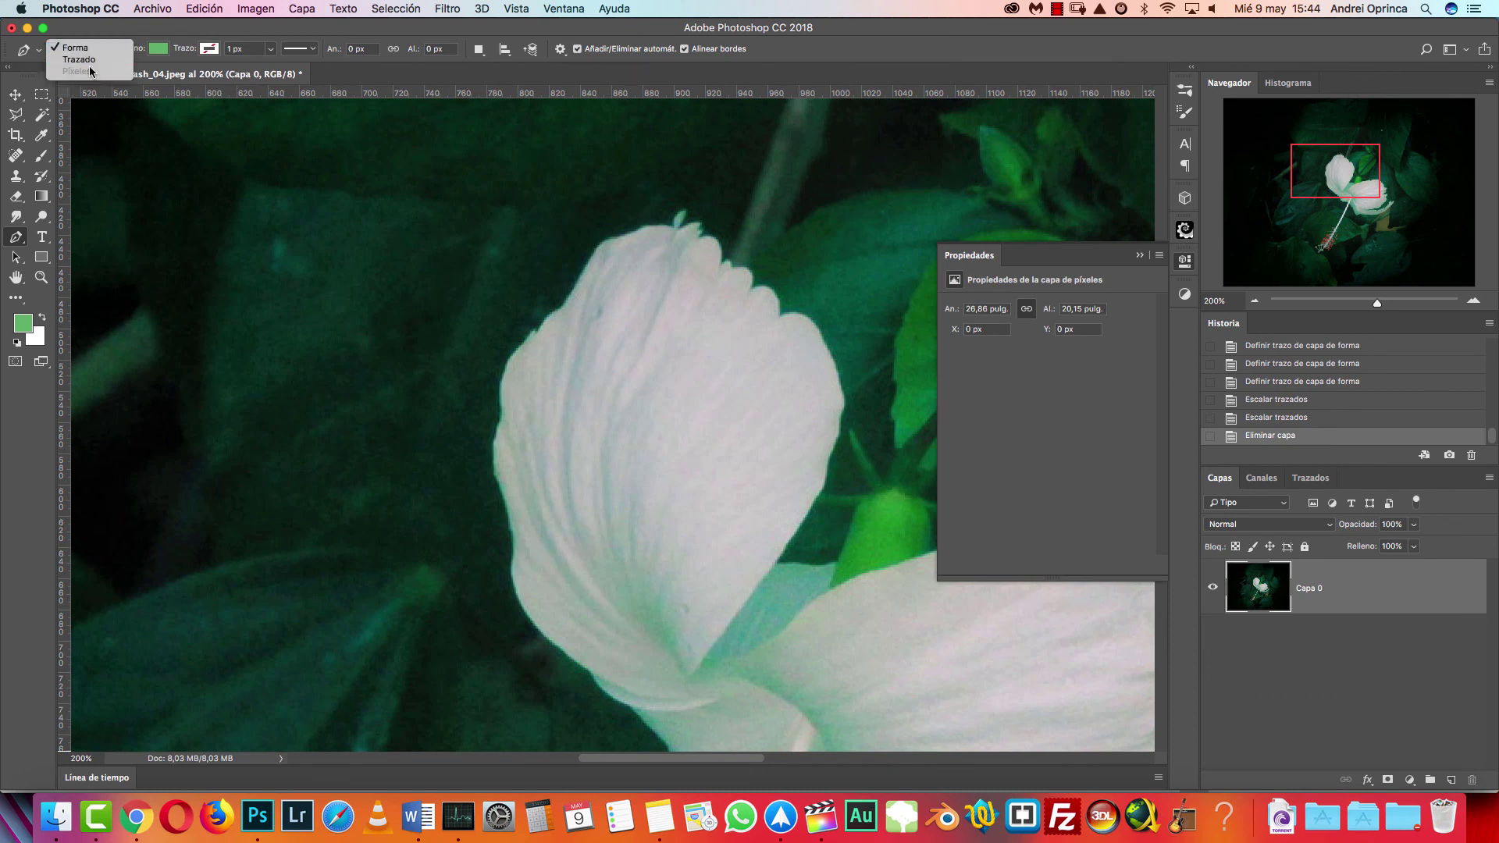
left_click(79, 58)
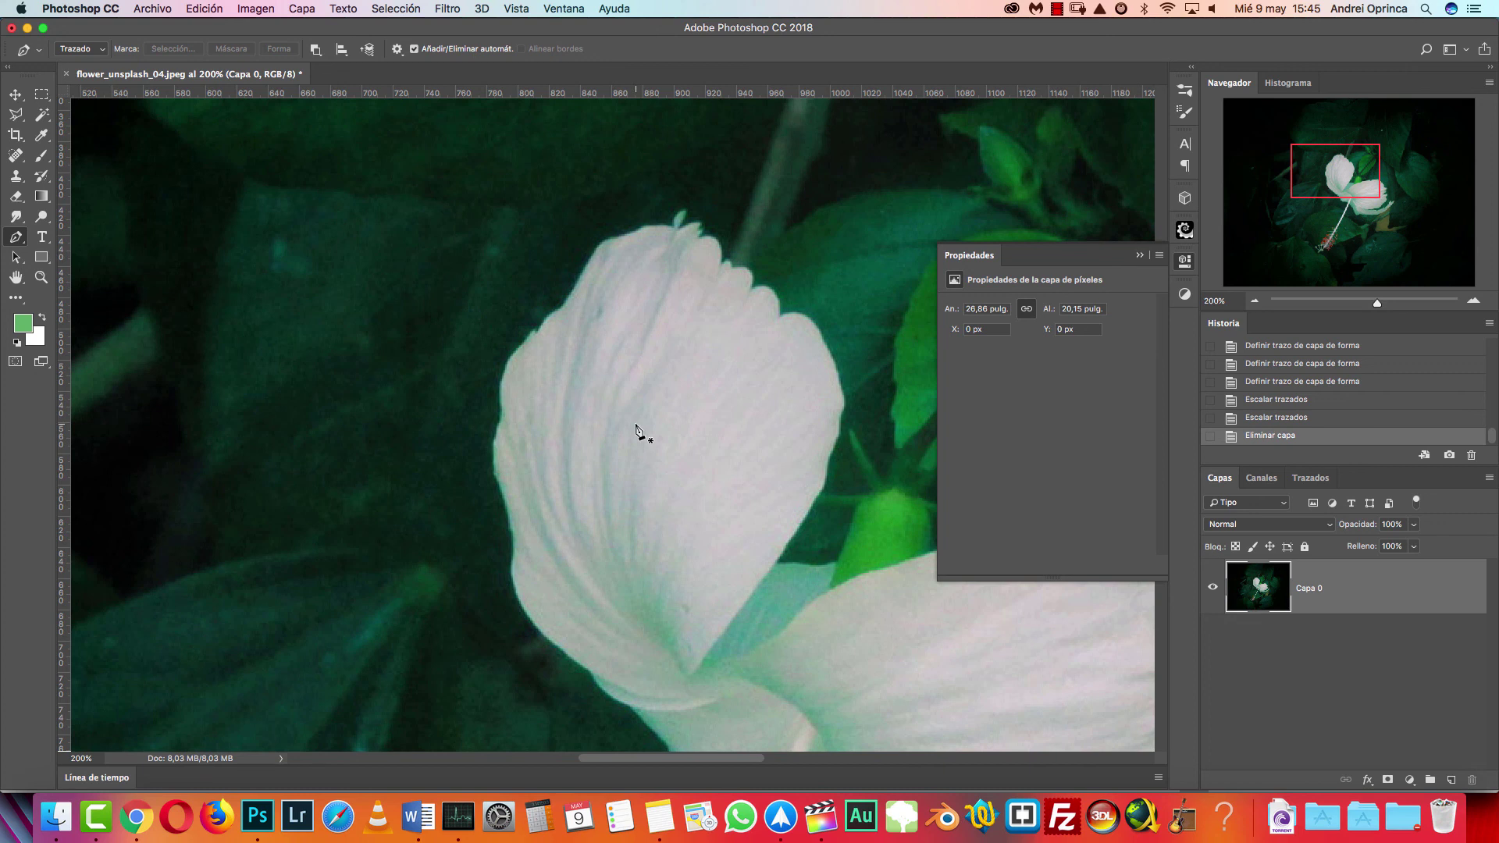
left_click(1139, 255)
left_click(1254, 302)
left_click(1255, 302)
left_click(1255, 301)
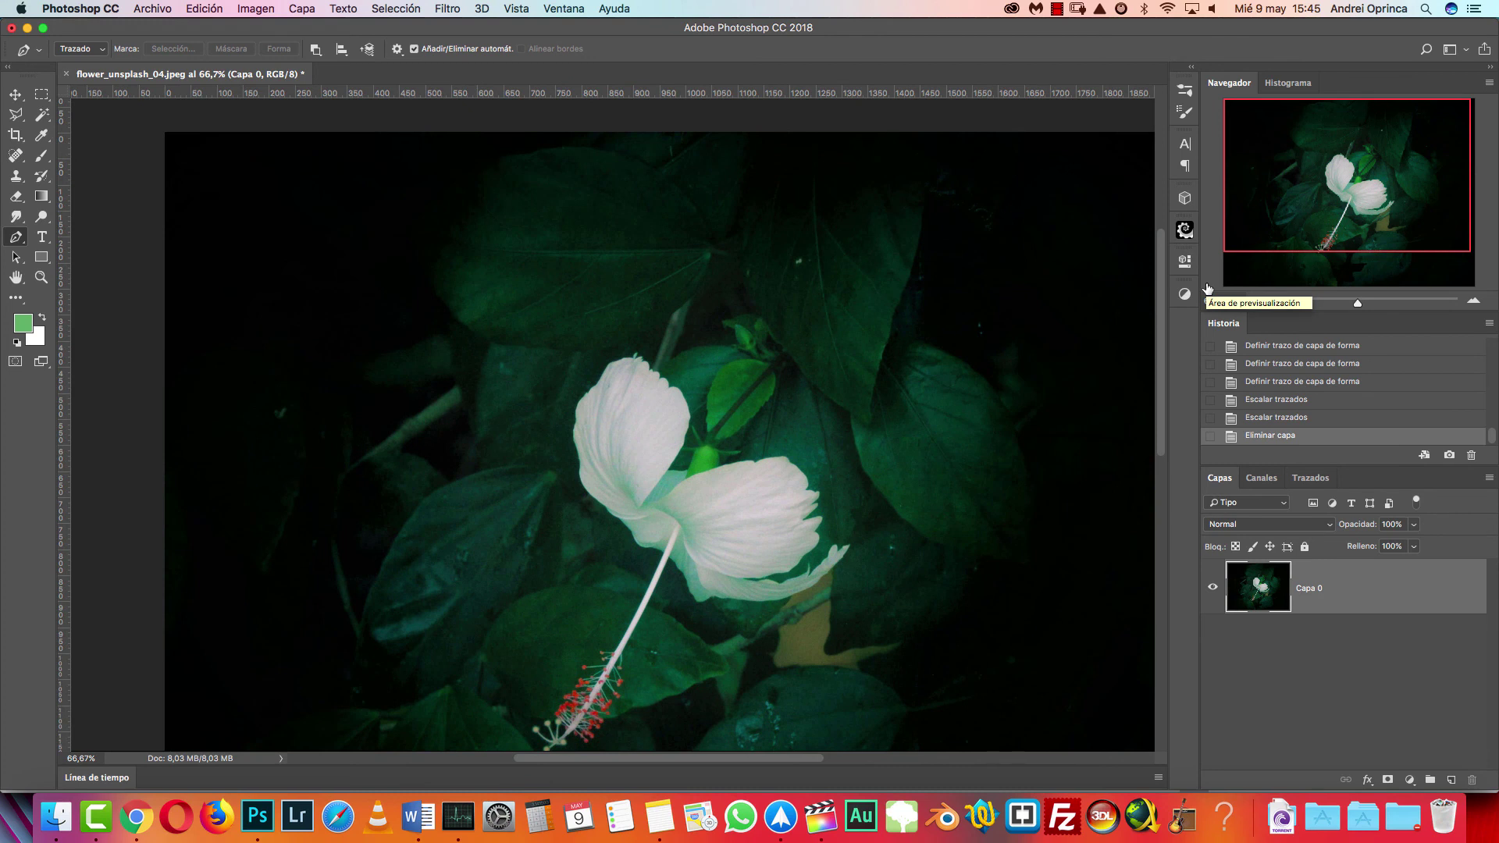
left_click_drag(1301, 230, 1304, 251)
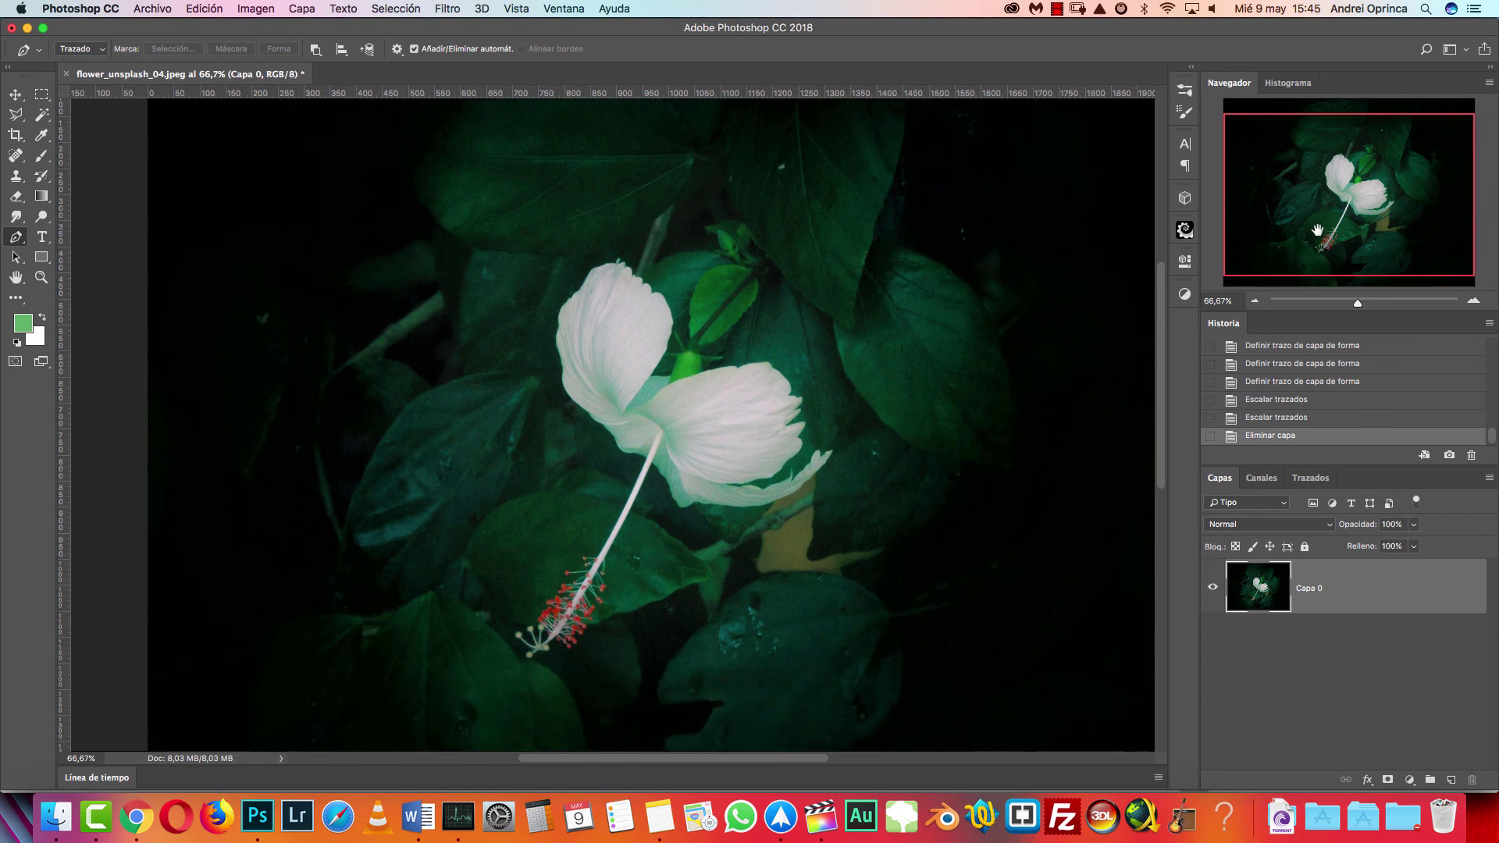